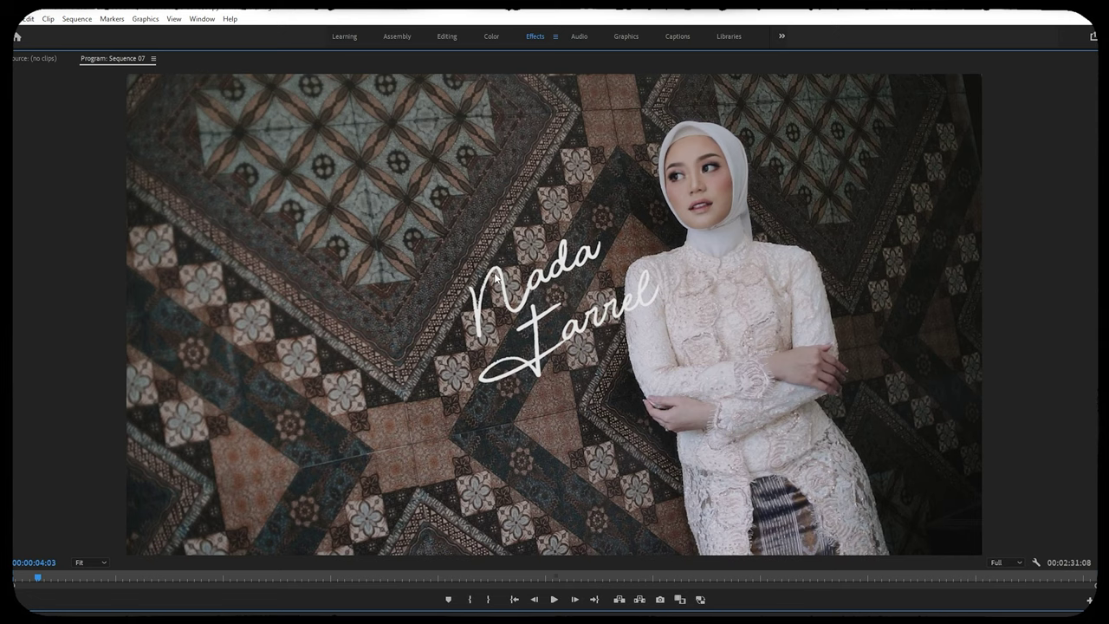
- Restore the normal workspace from the enlarged preview and play Sequence 07
key("grave")
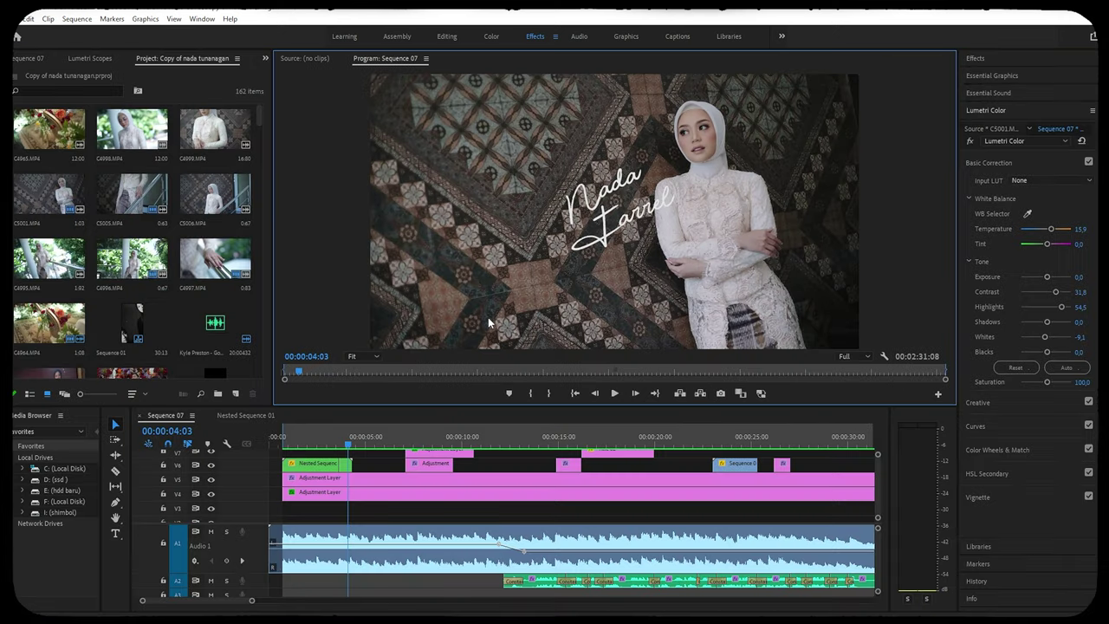
left_click(314, 445)
key("space")
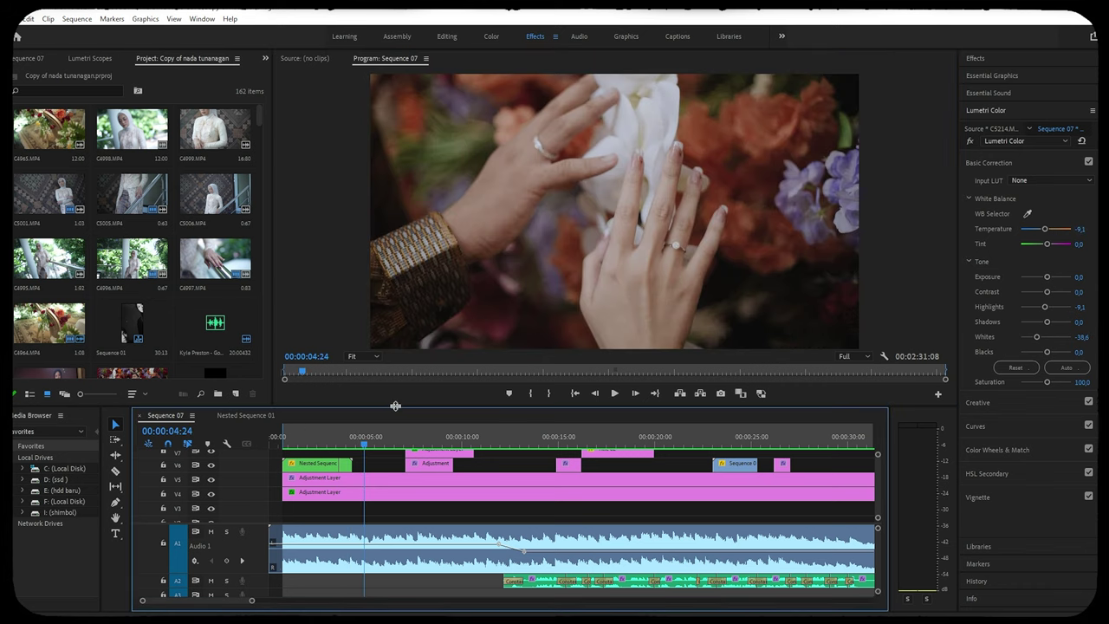
- Look up the Write-on effect in the Effects panel, clear the search, and save the project
left_click_drag(395, 406, 395, 418)
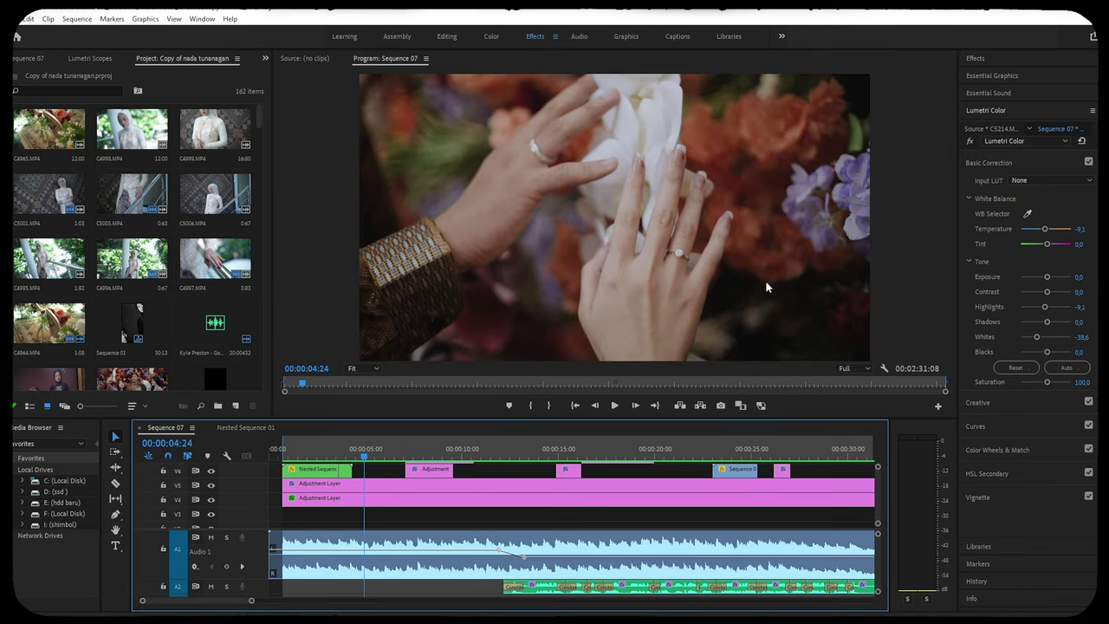
left_click(974, 58)
type("rite")
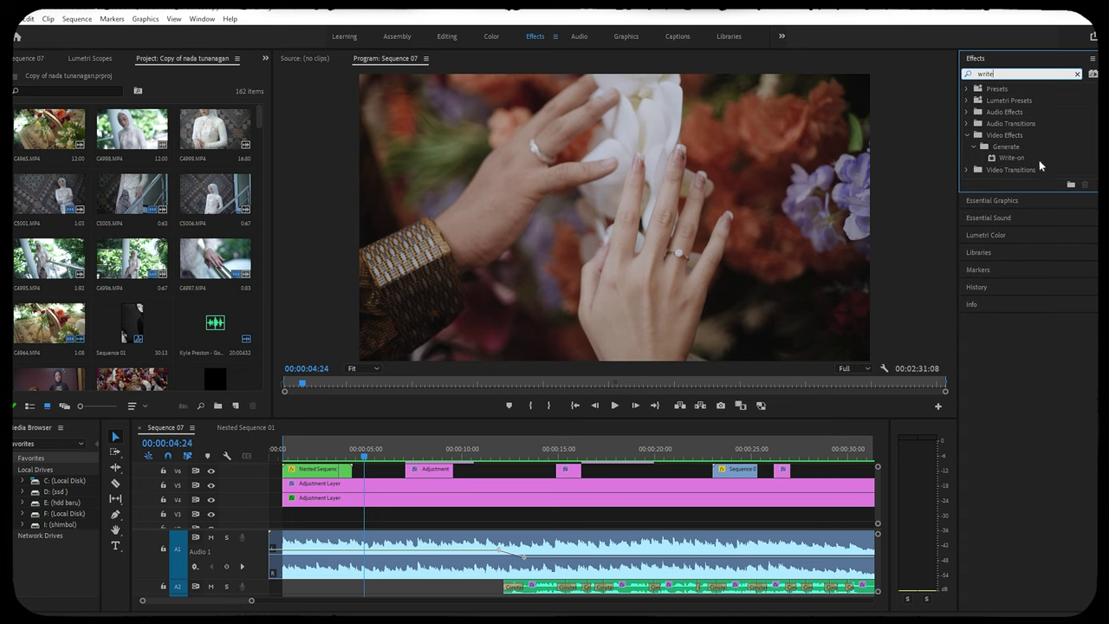
left_click(1039, 159)
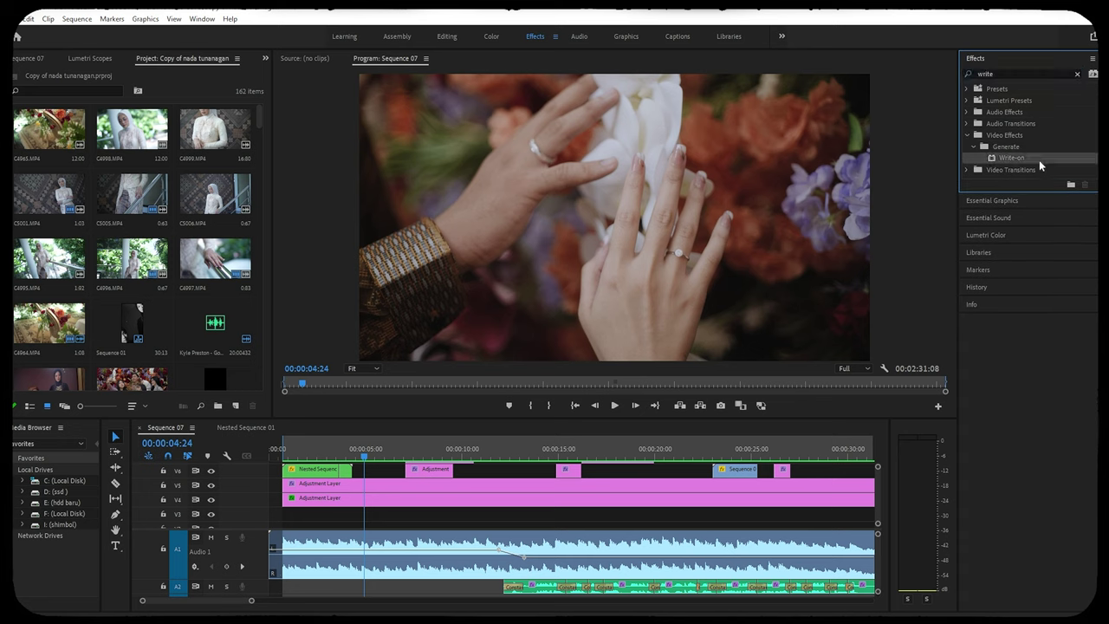
left_click(1077, 74)
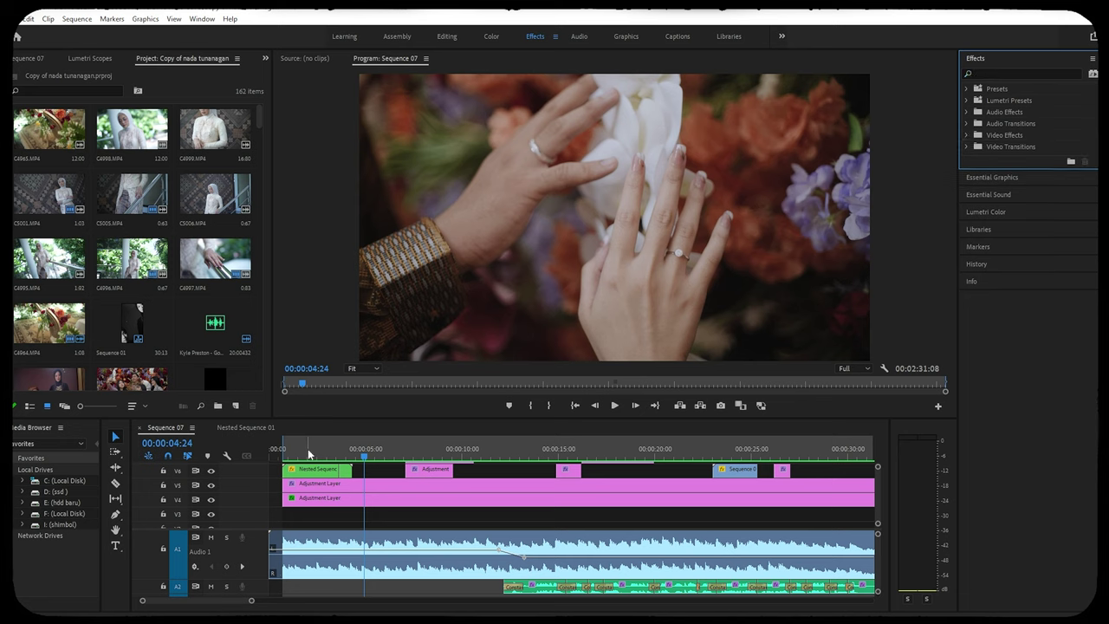
key("ctrl+s")
- Open the 'Writing on paper pencil fast sketching' clip on the bottom audio track in the Source Monitor
scroll(879, 551, "down", 3)
left_click(322, 573)
left_click(313, 451)
double_click(308, 565)
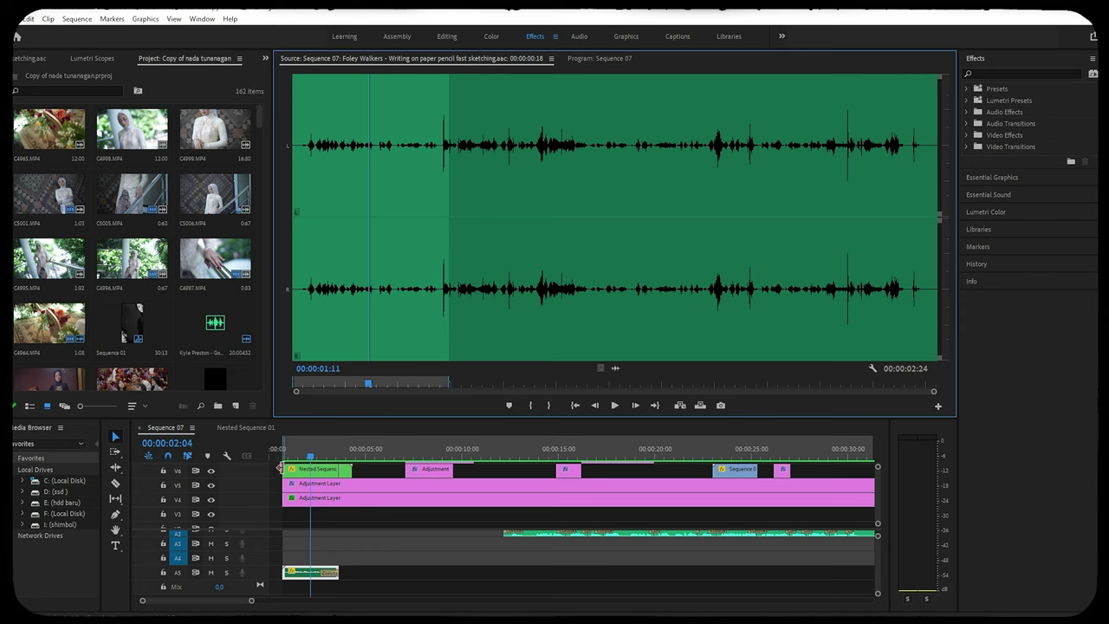
- Open the nested script sequence and inspect Title 01 Copy 01 in the Legacy Title editor
left_click(297, 449)
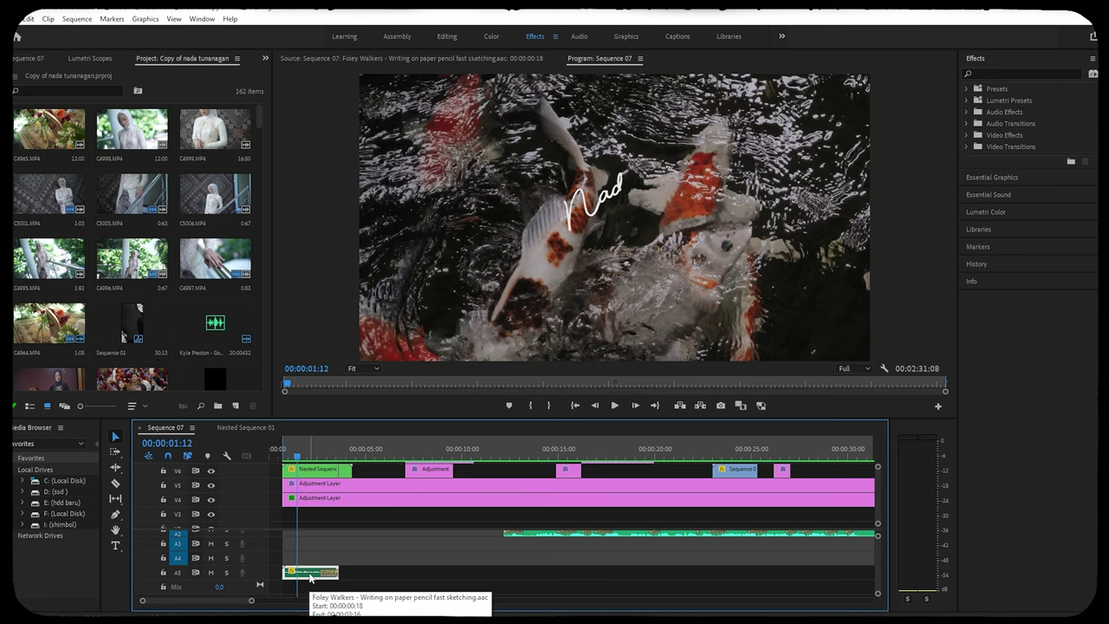
double_click(309, 470)
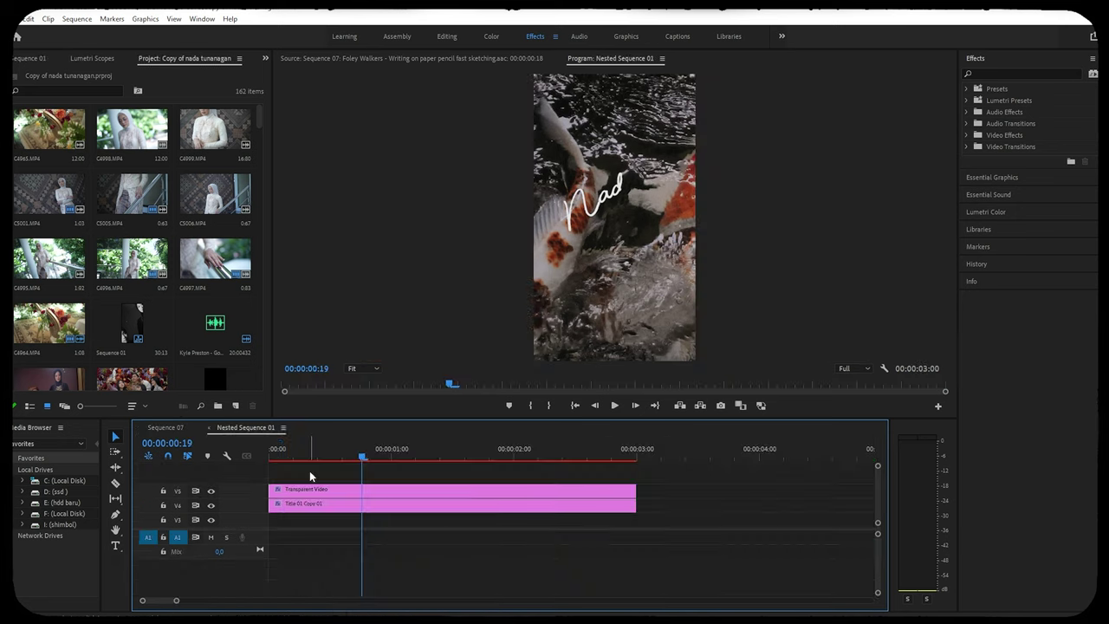
double_click(365, 507)
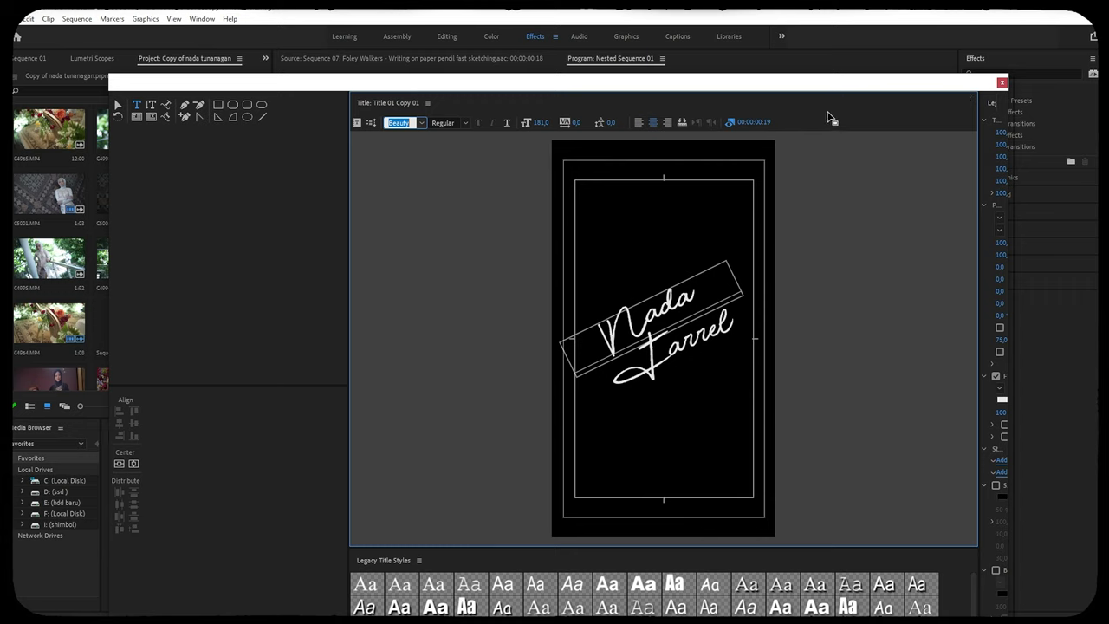
left_click(1002, 83)
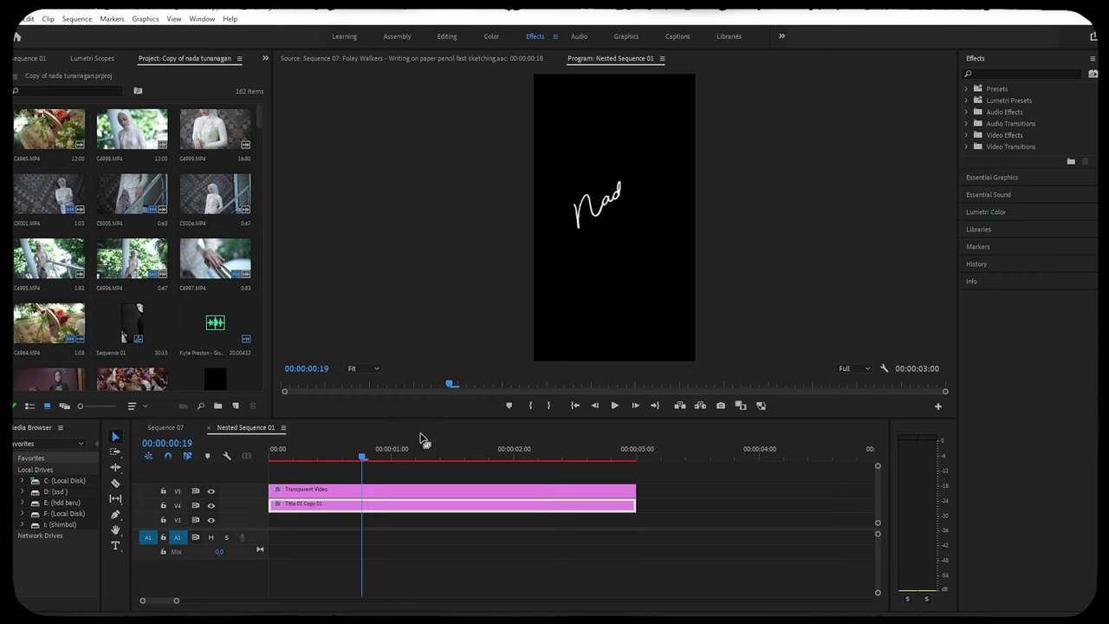
- Return to Sequence 07 and scrub through the names drawing on over the footage
left_click(177, 430)
left_click_drag(312, 450, 341, 459)
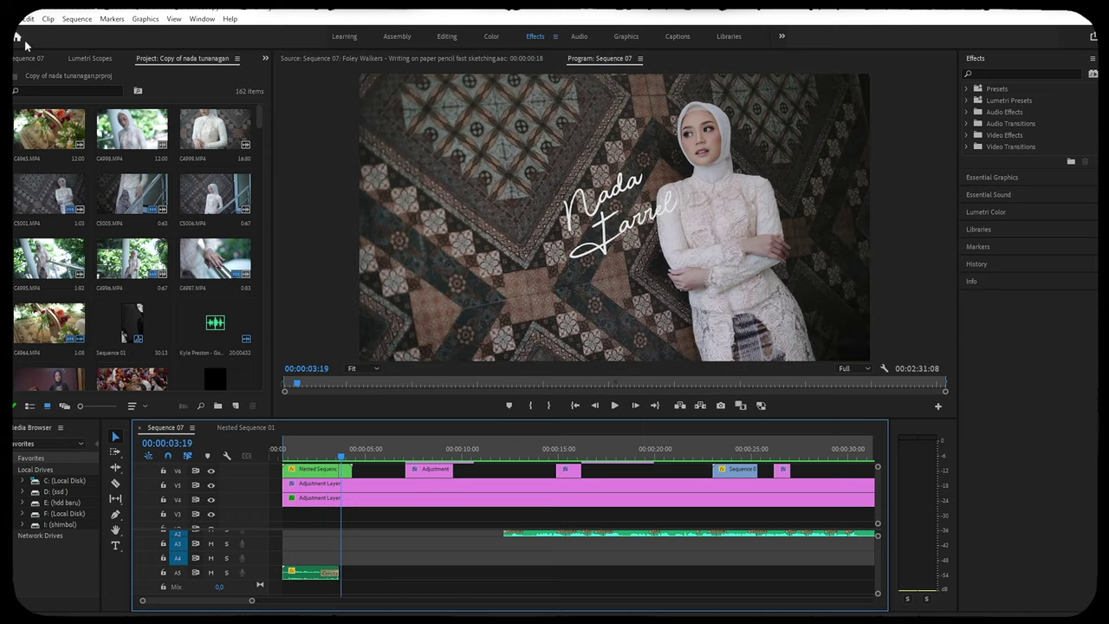
left_click(15, 18)
mouse_move(27, 32)
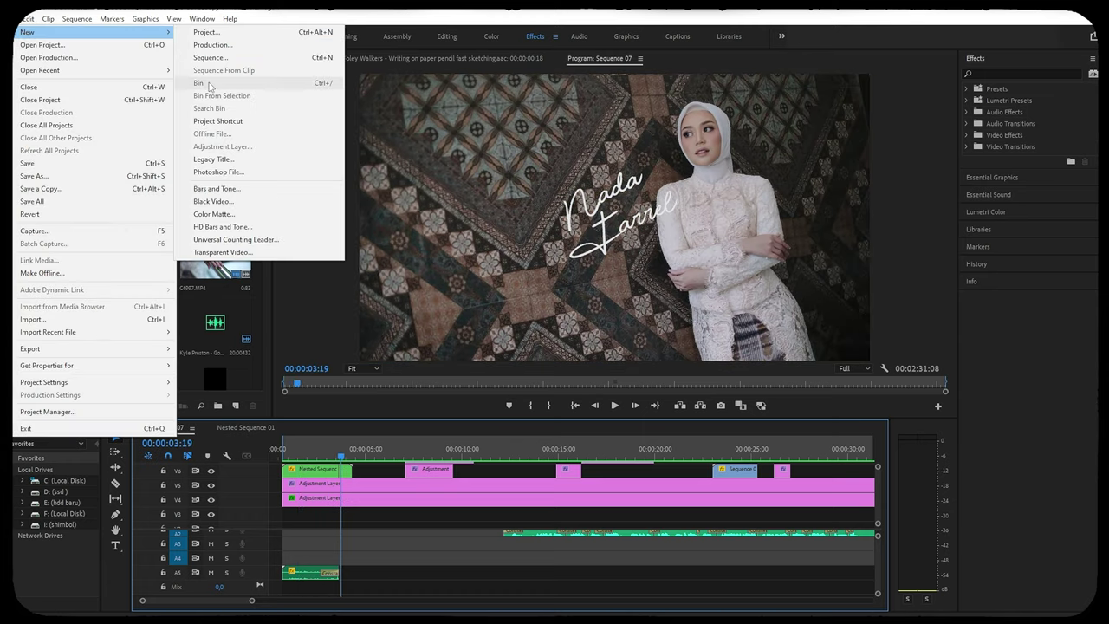
- Add Sequence 08 with default settings, then a 1920×1080 legacy title called Title 03
left_click(208, 58)
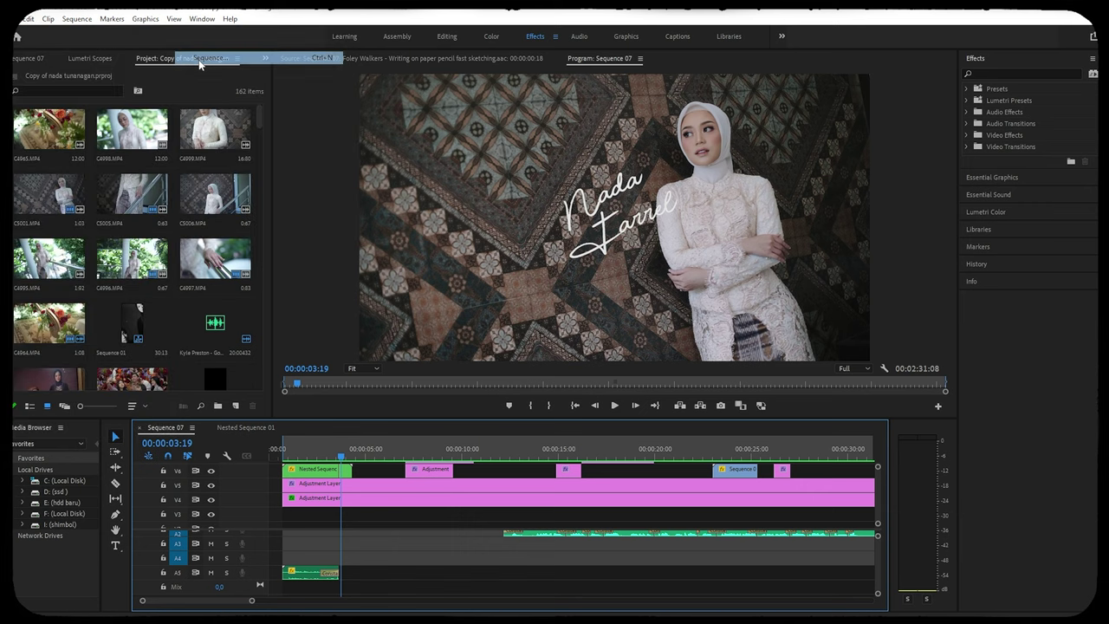
left_click(649, 509)
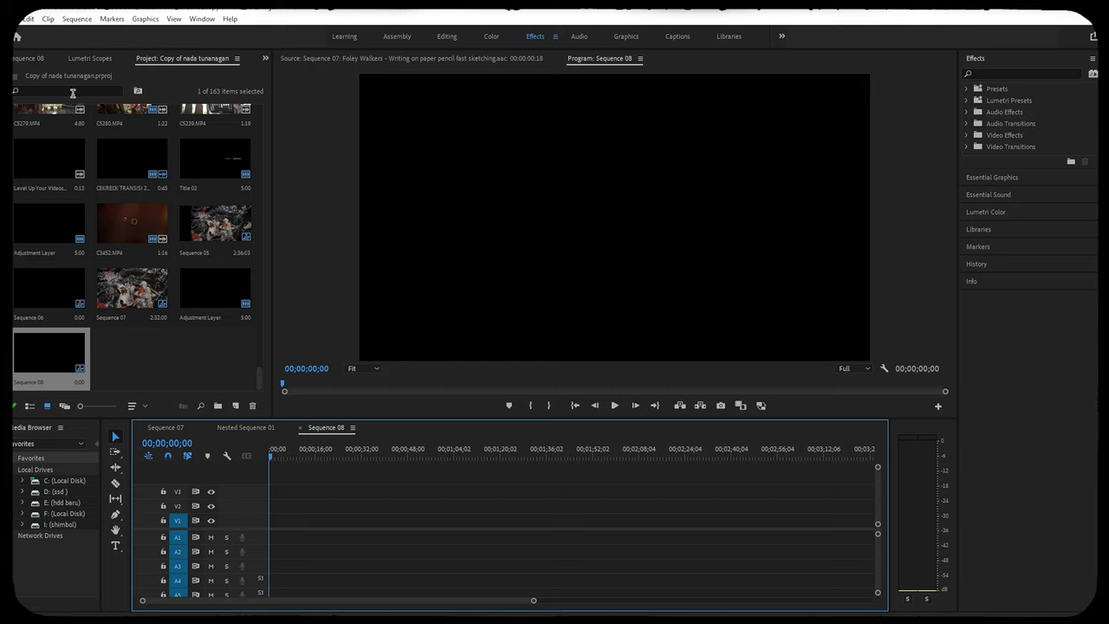
left_click(235, 406)
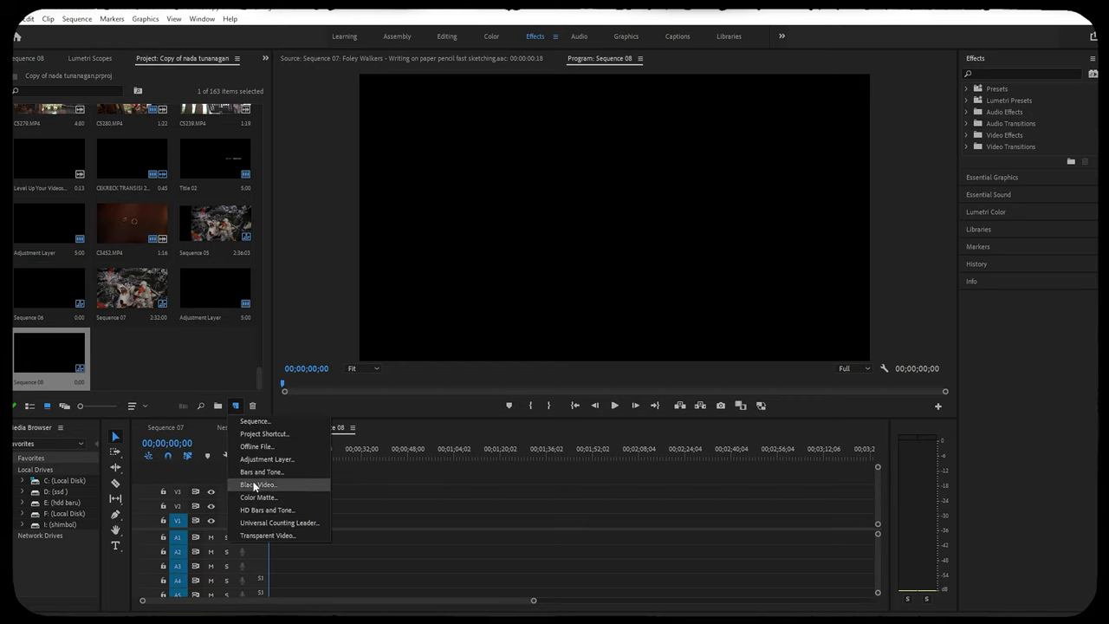
left_click(16, 19)
mouse_move(34, 41)
left_click(226, 159)
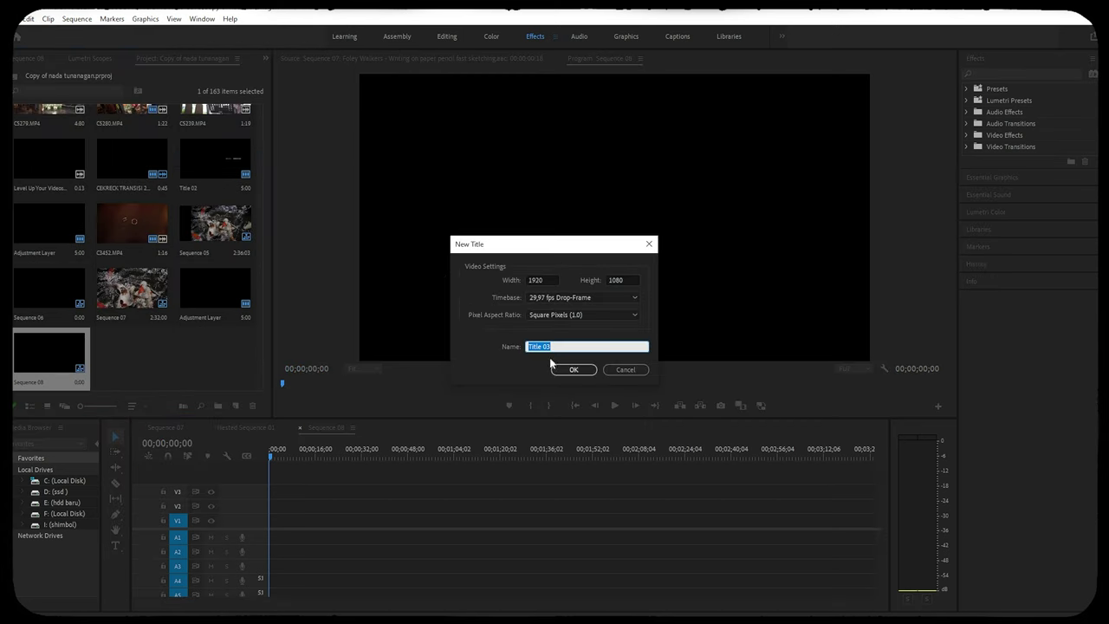
left_click(572, 368)
- Type 'Diana' and 'Robert' on two lines in a new centred text box
left_click_drag(472, 289, 813, 379)
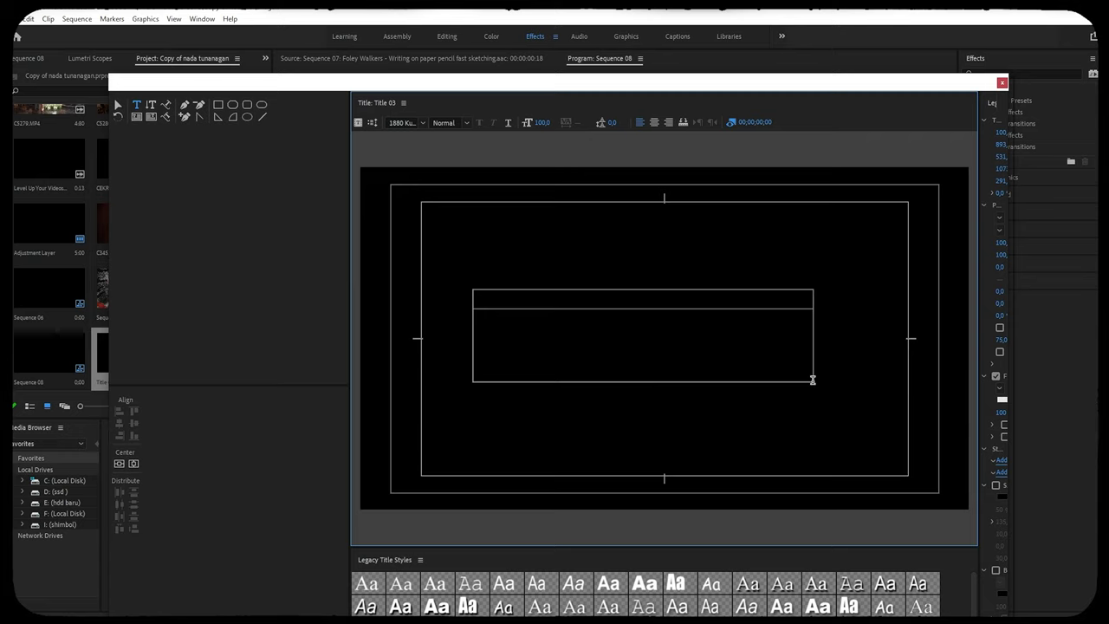
key("Caps_Lock")
type("D")
key("Caps_Lock")
type("iana")
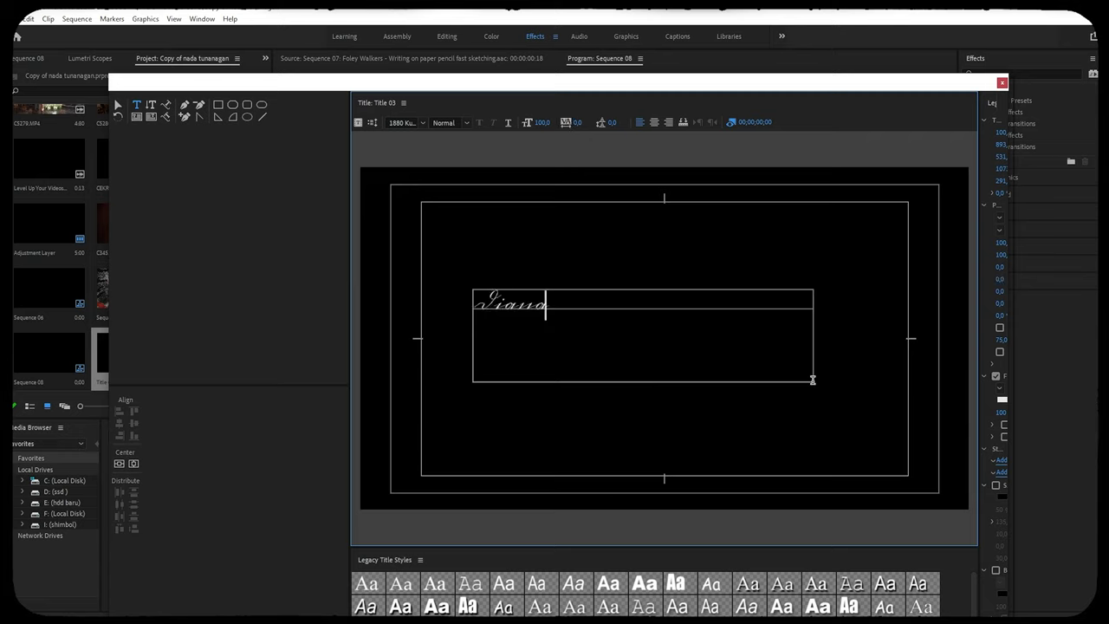
key("Return")
key("Caps_Lock")
type("R")
key("Caps_Lock")
type("obe")
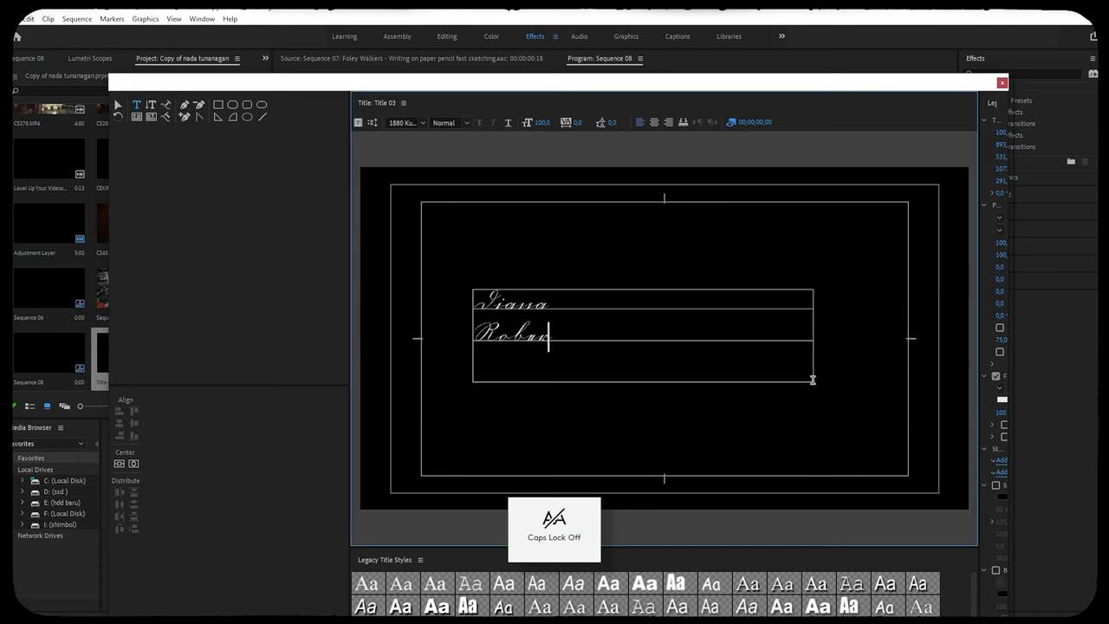
type("rt")
key("ctrl+a")
left_click(402, 123)
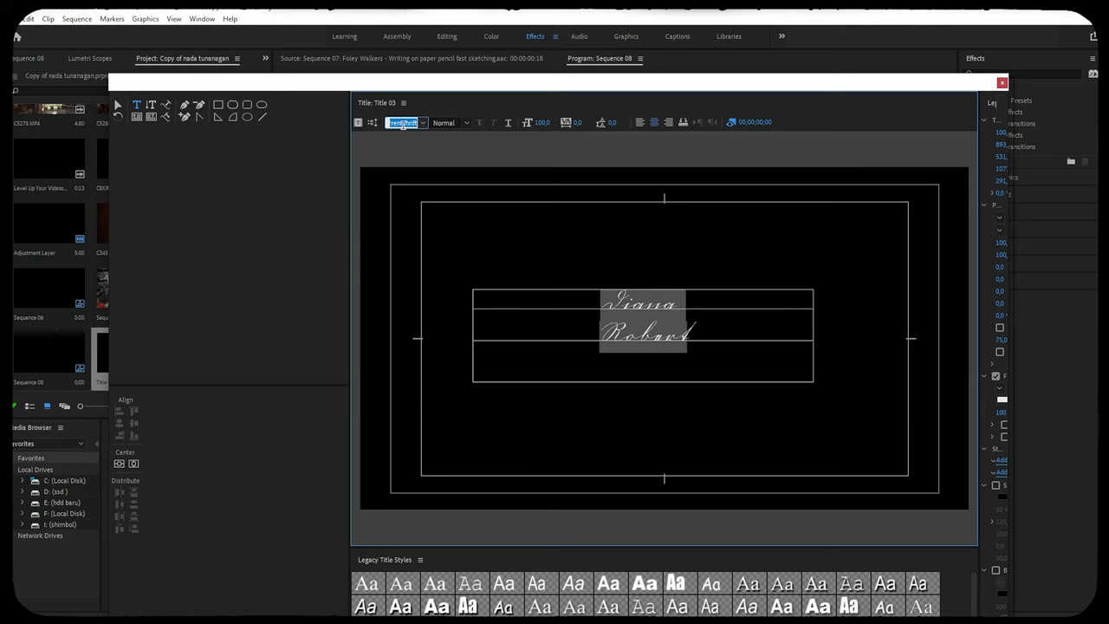
- Delete the Robert line and set Diana in the Beauty script font
left_click_drag(723, 336, 587, 336)
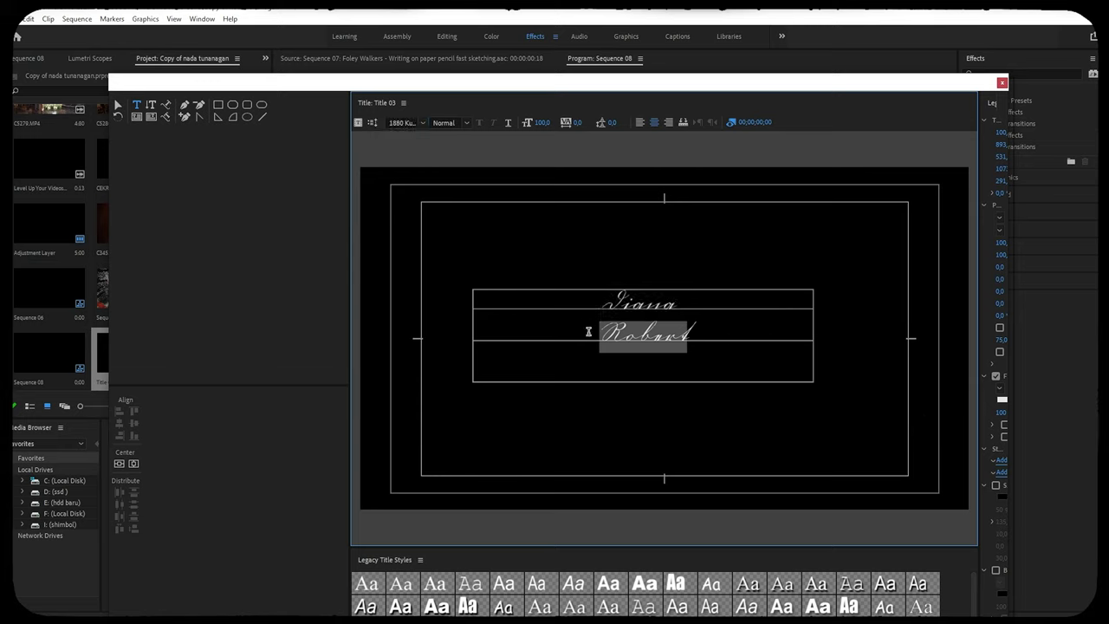
key("BackSpace")
key("ctrl+a")
left_click(403, 122)
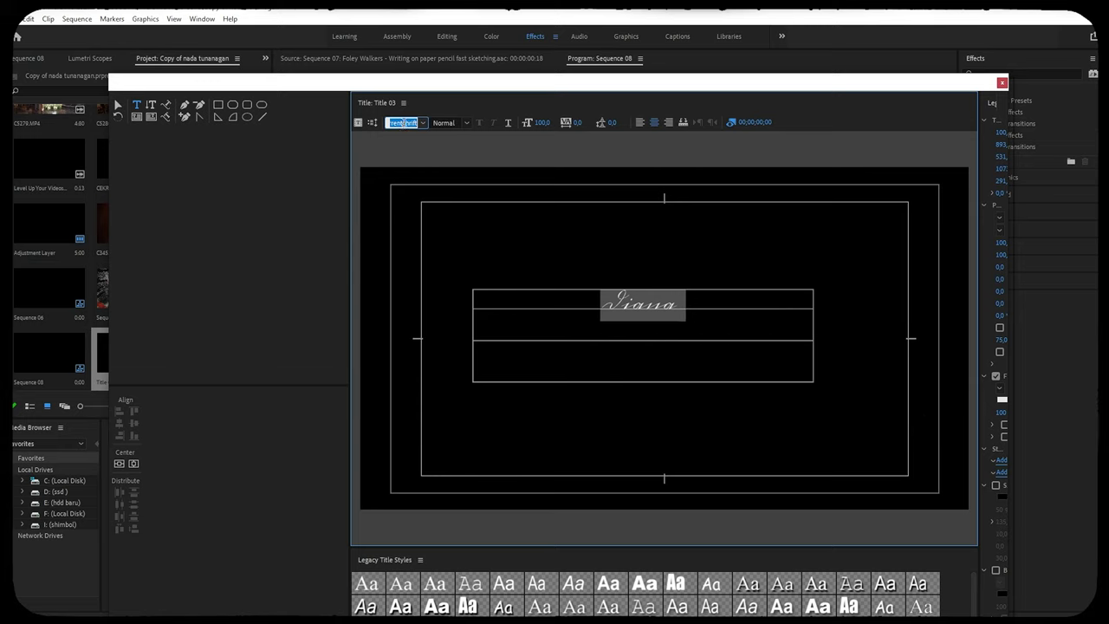
type("Beautiful")
key("Return")
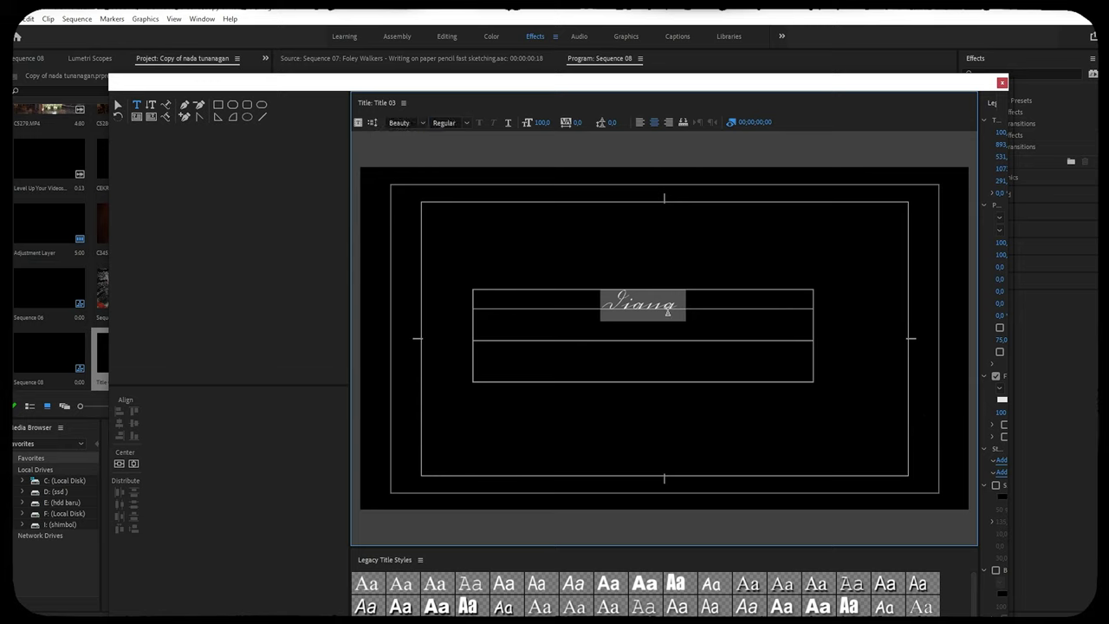
left_click(692, 314)
- Tilt the Diana text box counter-clockwise and shift it slightly right
key("ctrl+a")
left_click(116, 106)
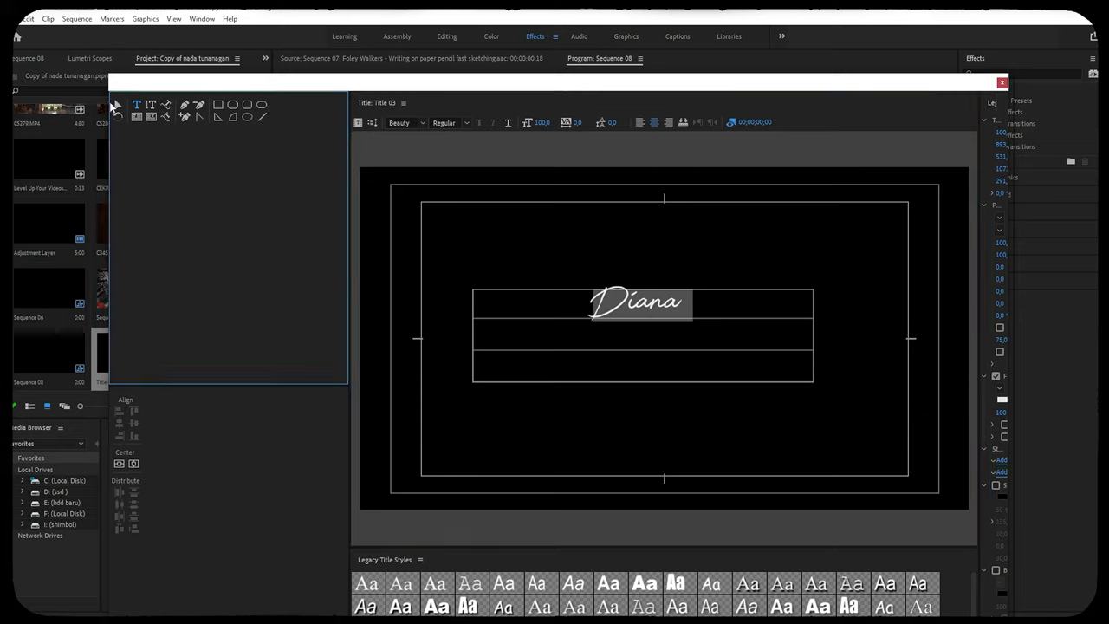
left_click(118, 105)
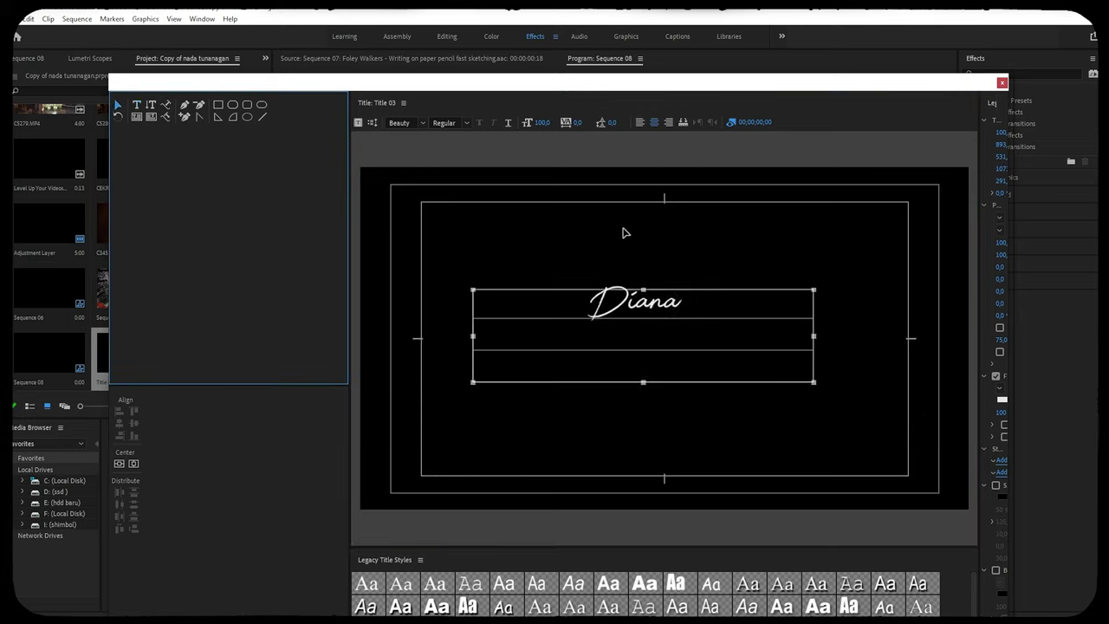
left_click(817, 287)
left_click_drag(816, 286, 807, 253)
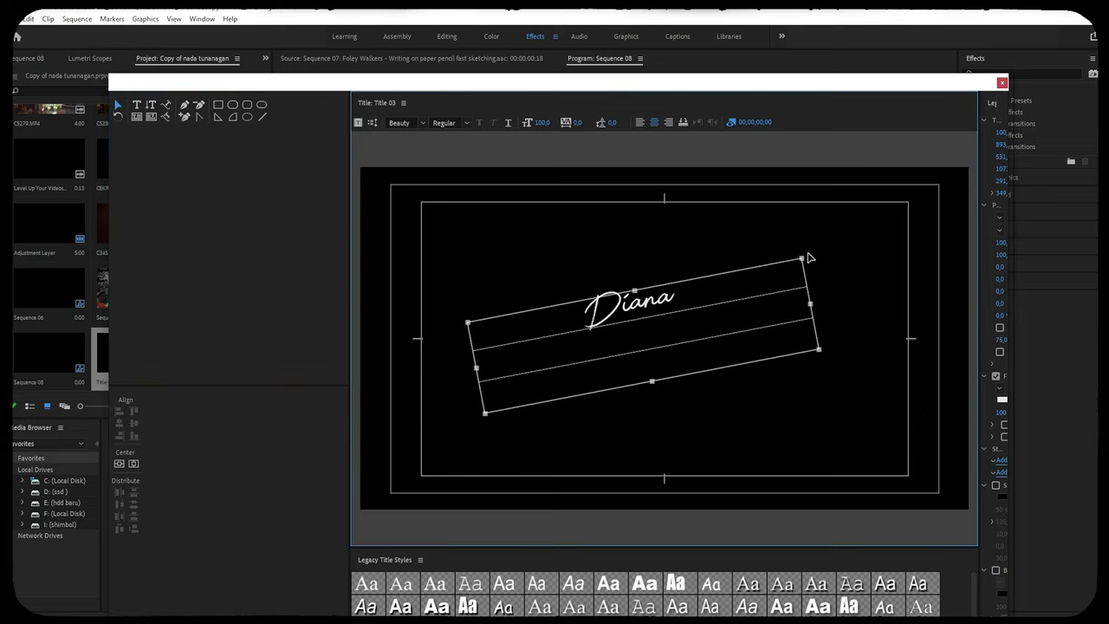
left_click_drag(626, 319, 653, 317)
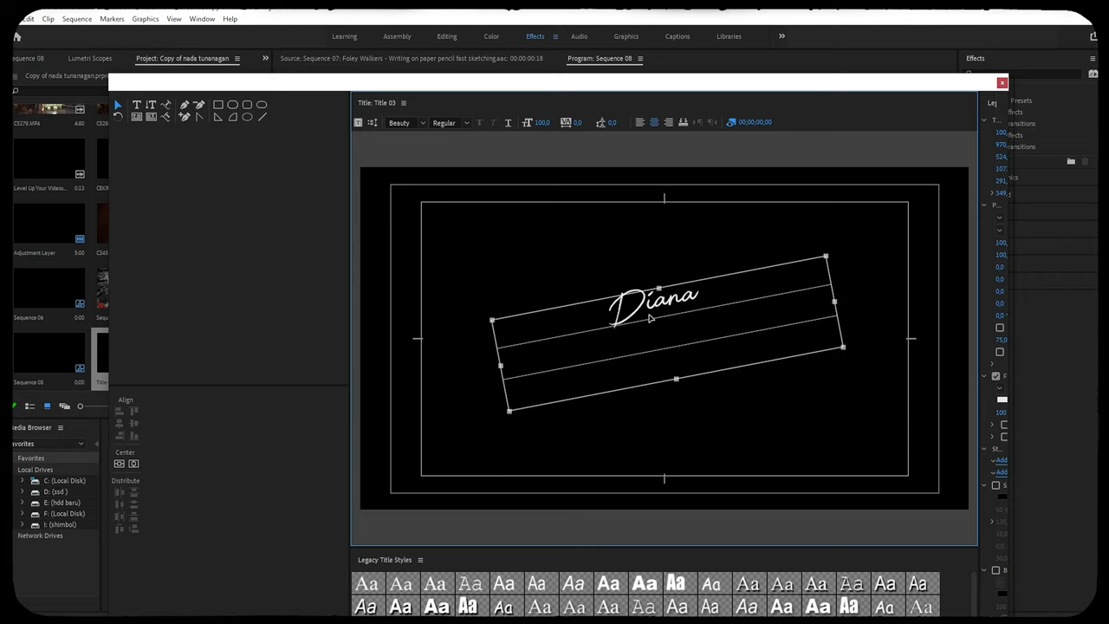
left_click(691, 248)
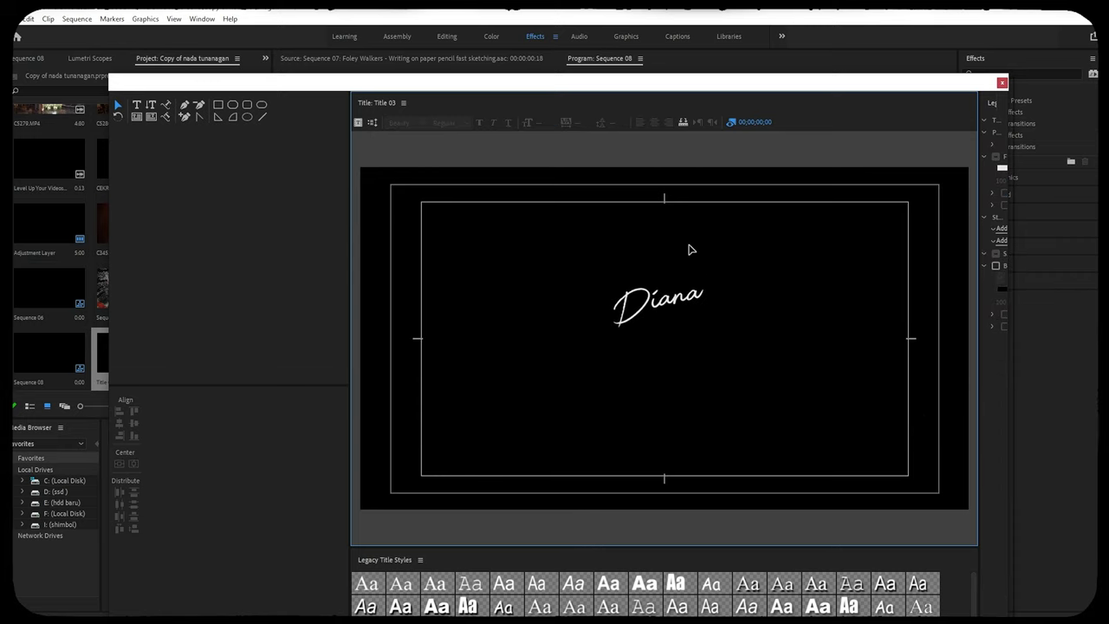
left_click(137, 105)
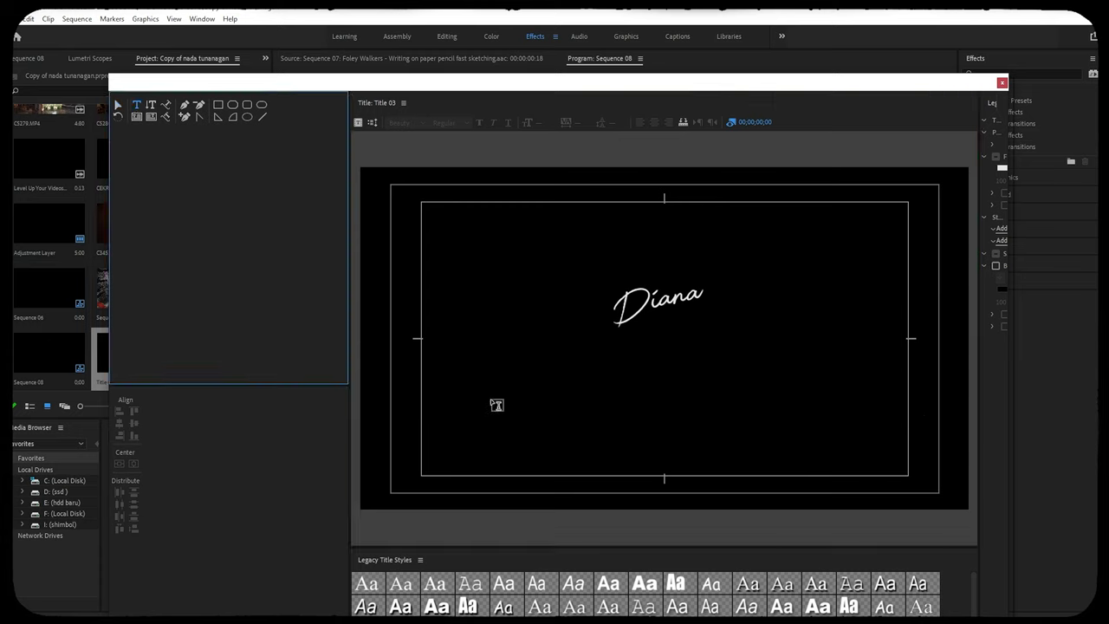
- Add a 'Robert' text box, tilt it counter-clockwise, and place it under Diana
left_click_drag(452, 381, 706, 473)
key("Caps_Lock")
type("R")
key("Caps_Lock")
type("o")
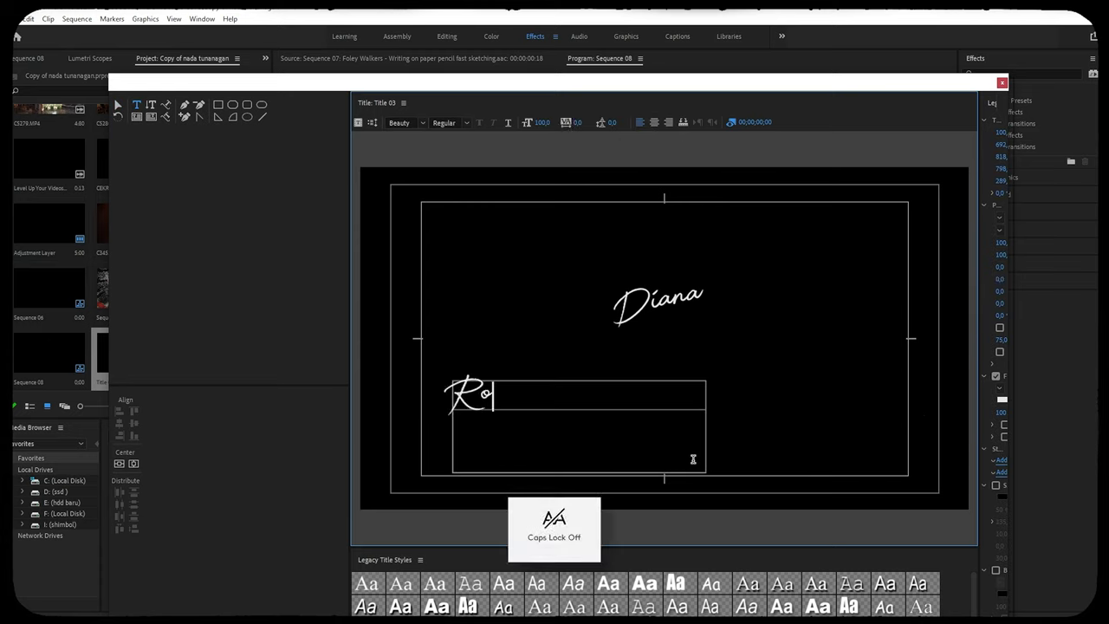
type("bert")
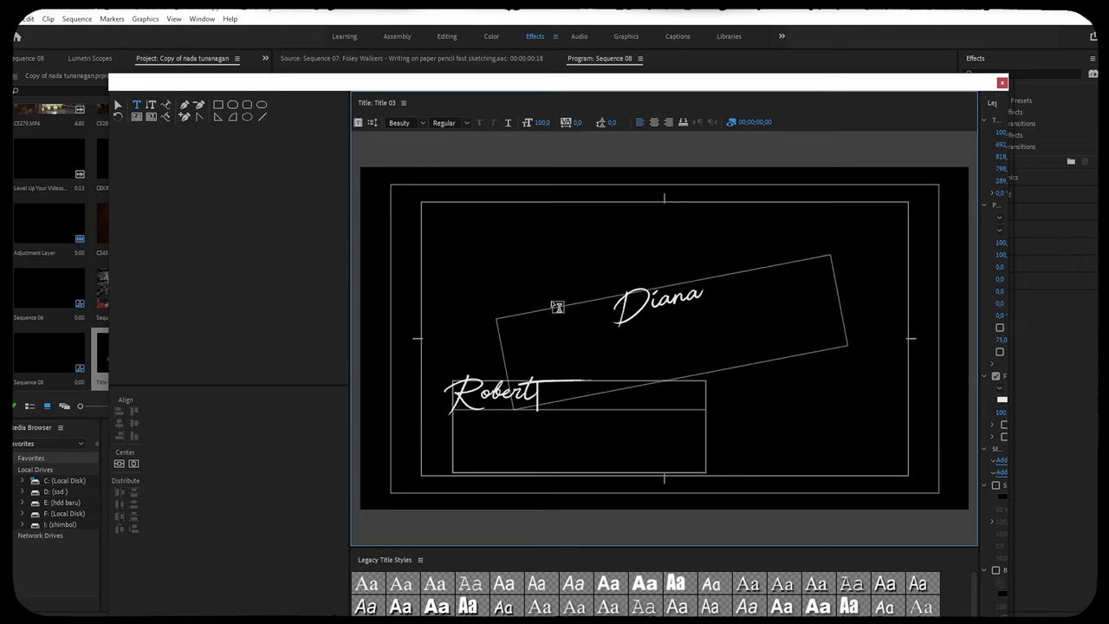
left_click(118, 105)
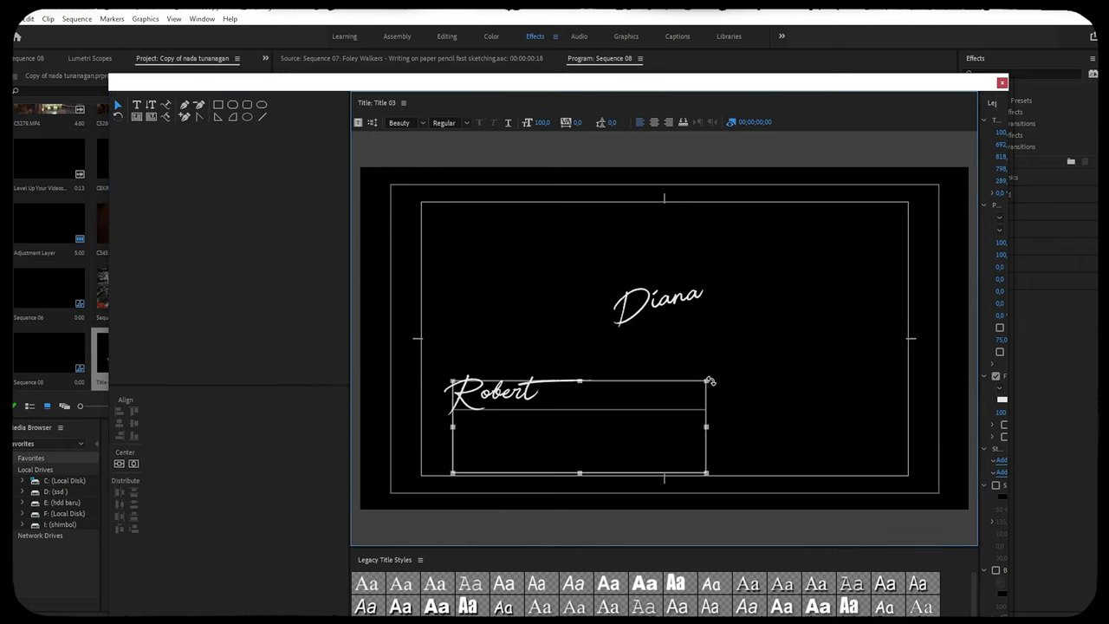
left_click_drag(710, 382, 682, 322)
left_click_drag(536, 416, 751, 310)
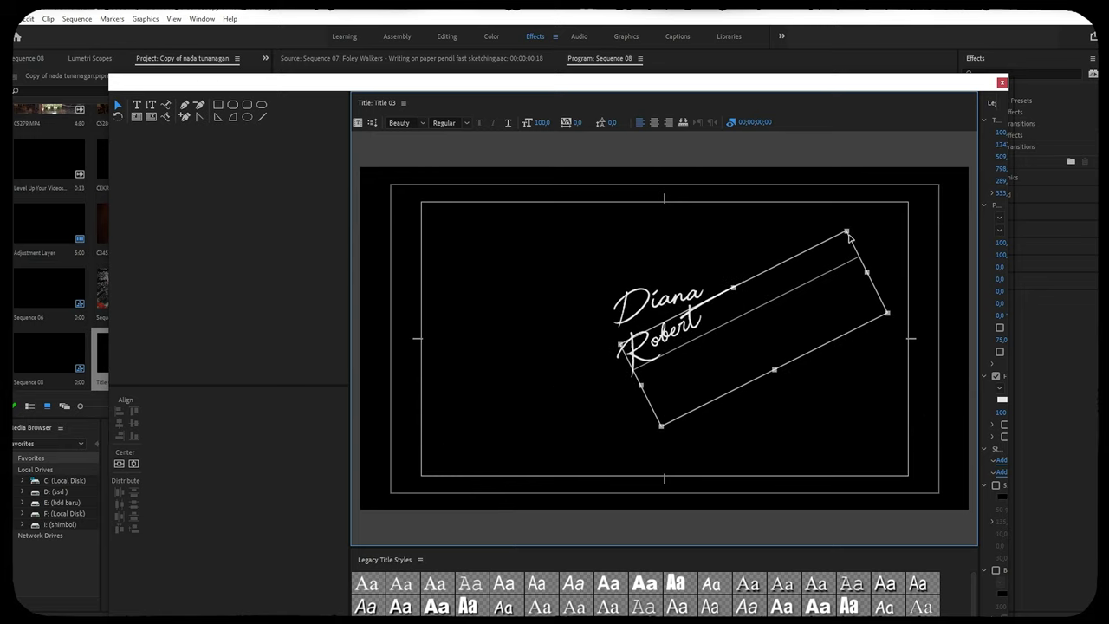
left_click(824, 414)
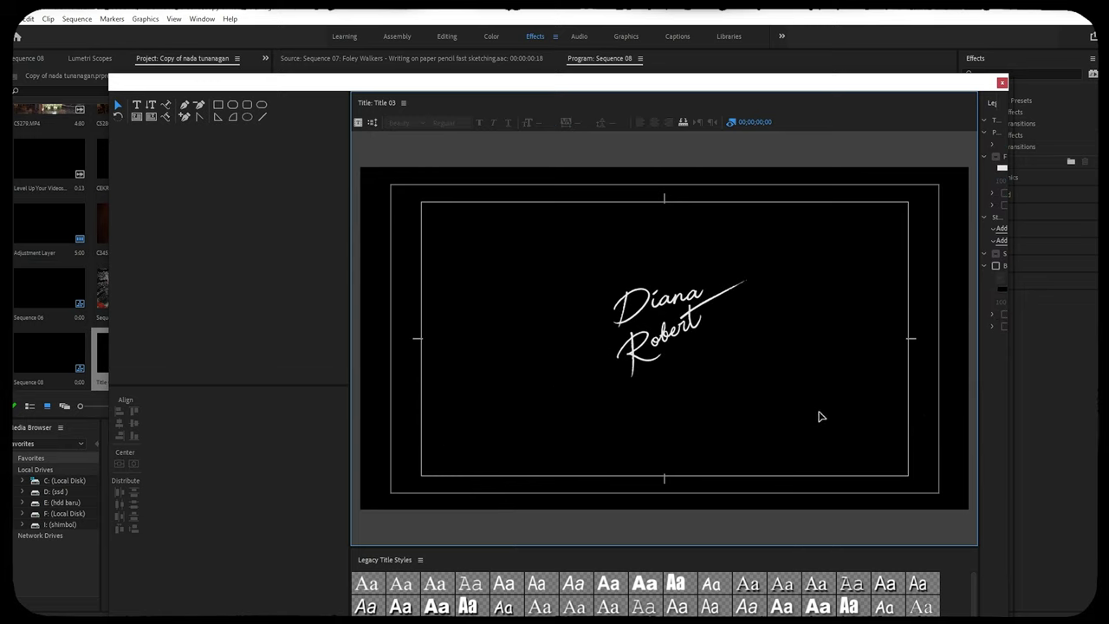
- Select both names together and nudge them lower in the frame
left_click(654, 314)
left_click(697, 338)
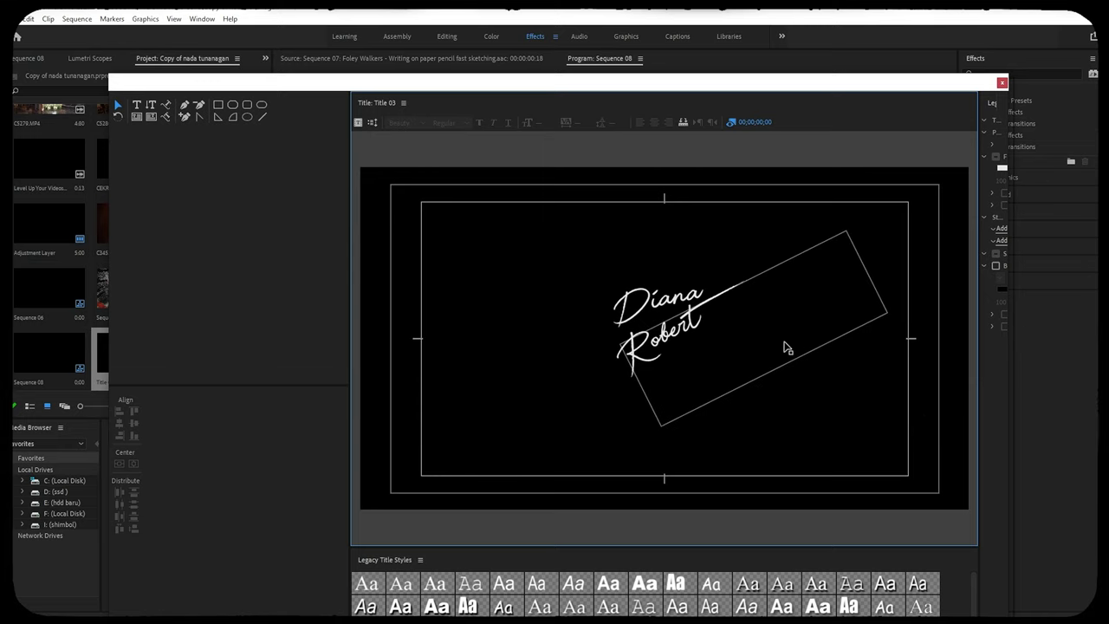
left_click(710, 260)
left_click(740, 259)
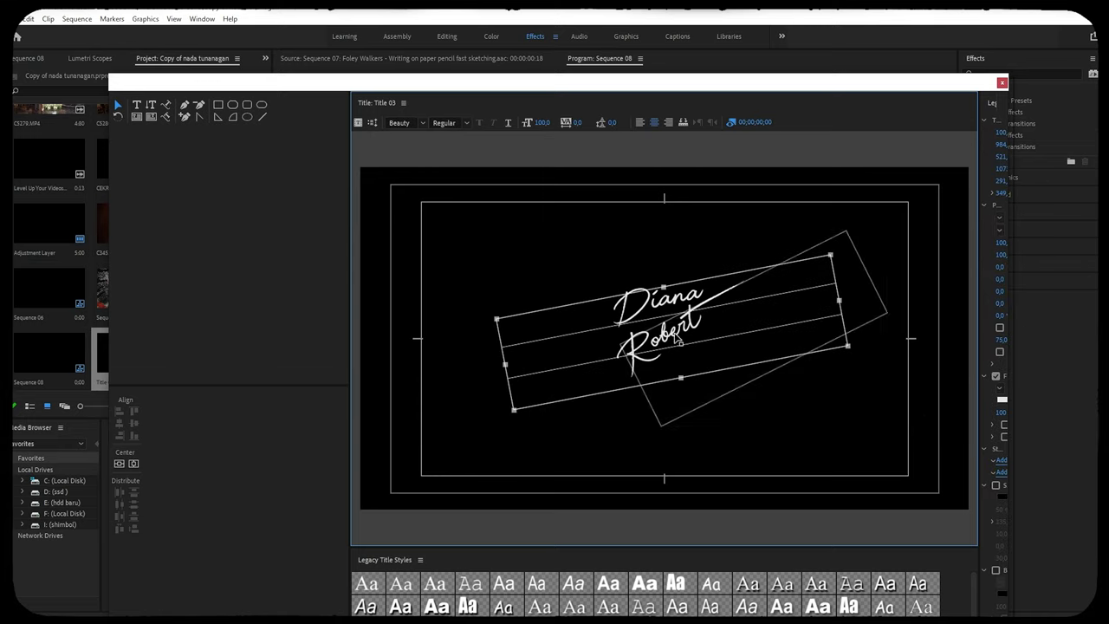
left_click_drag(1001, 156, 1004, 109)
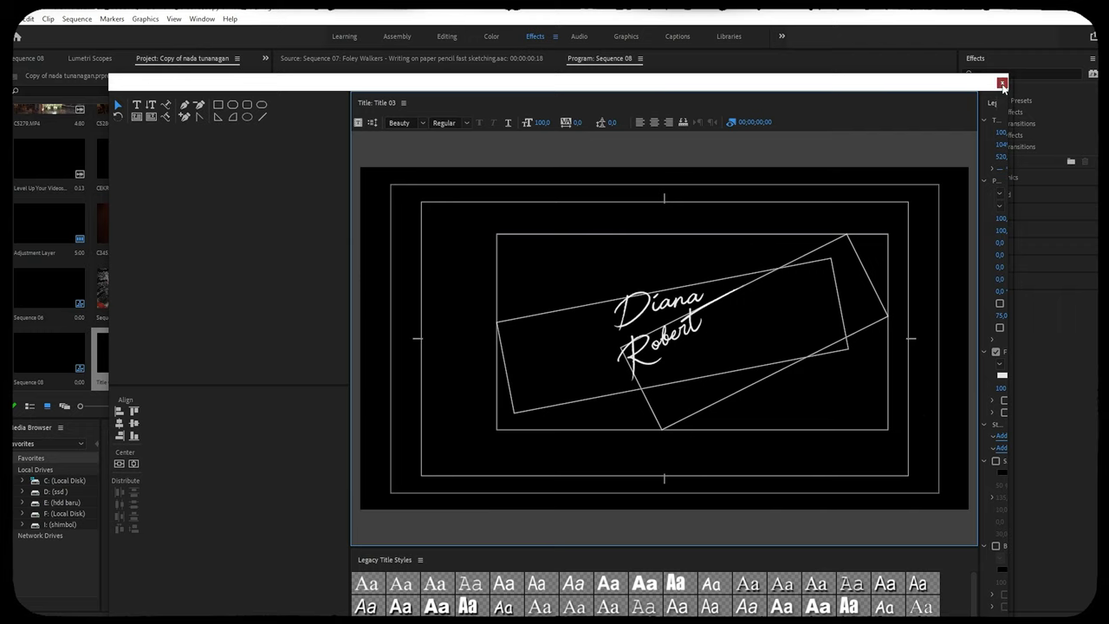
left_click(1003, 84)
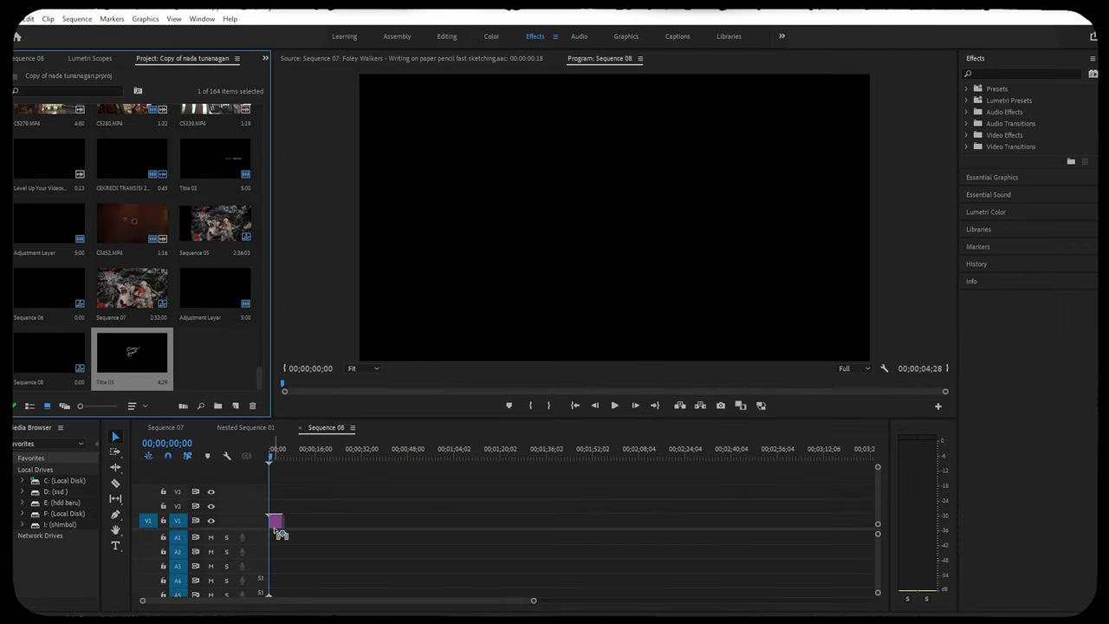
- Place Title 03 on track V2 of Sequence 08 and trim it to about 5 seconds
mouse_move(141, 365)
left_mouse_down()
mouse_move(272, 506)
mouse_move(335, 506)
left_mouse_up()
key("equal")
key("equal")
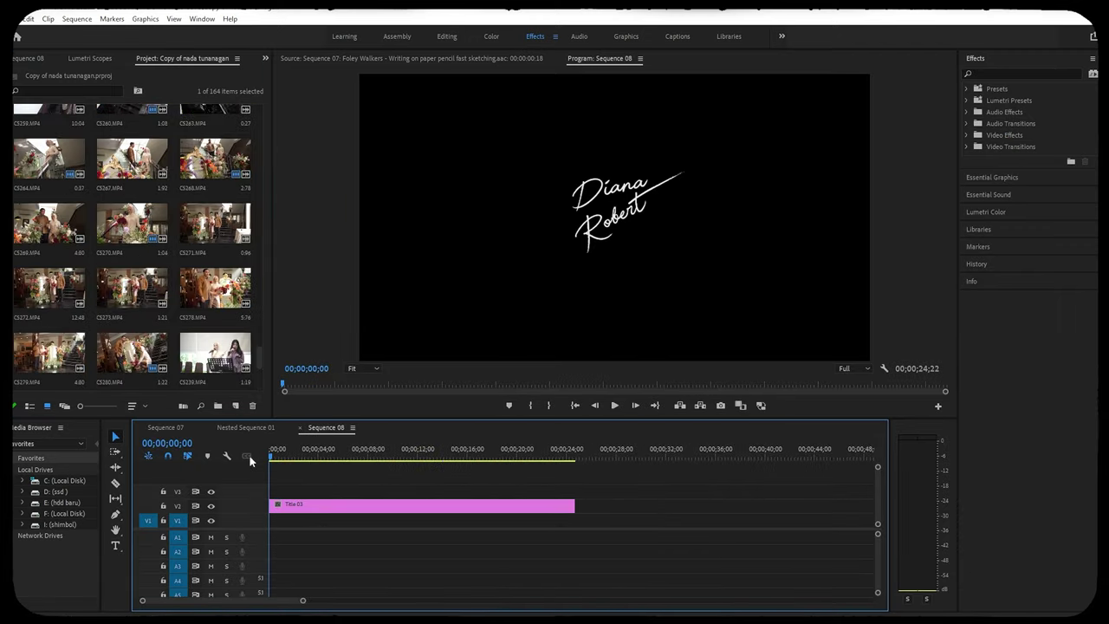
left_click_drag(574, 504, 323, 495)
left_click_drag(304, 454, 330, 466)
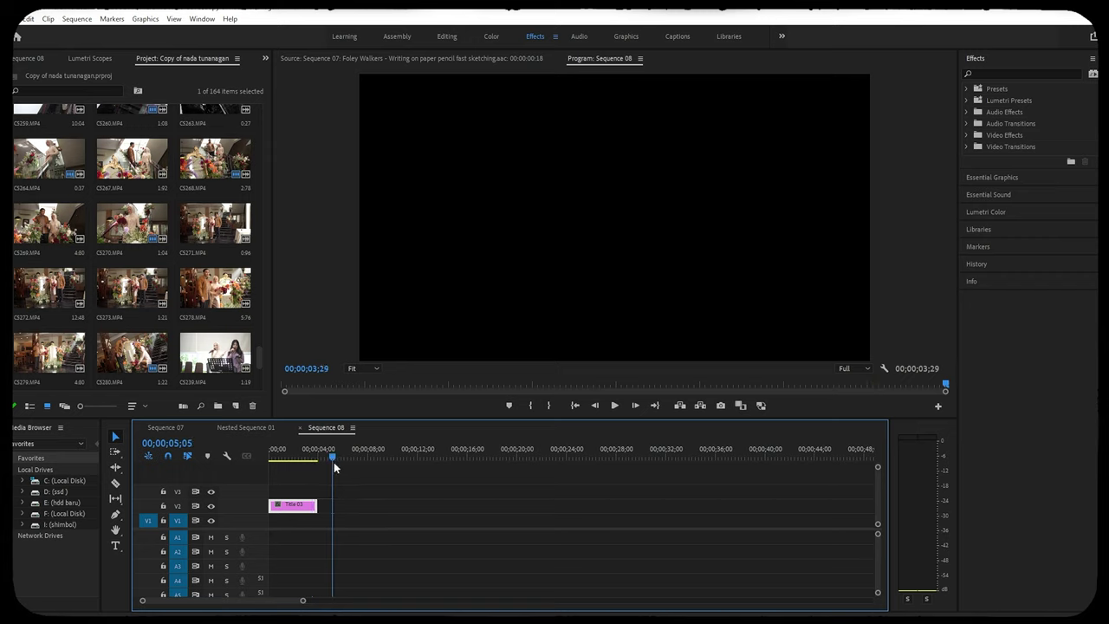
- Play the title back from the start of the sequence
key("e")
left_click(265, 454)
key("space")
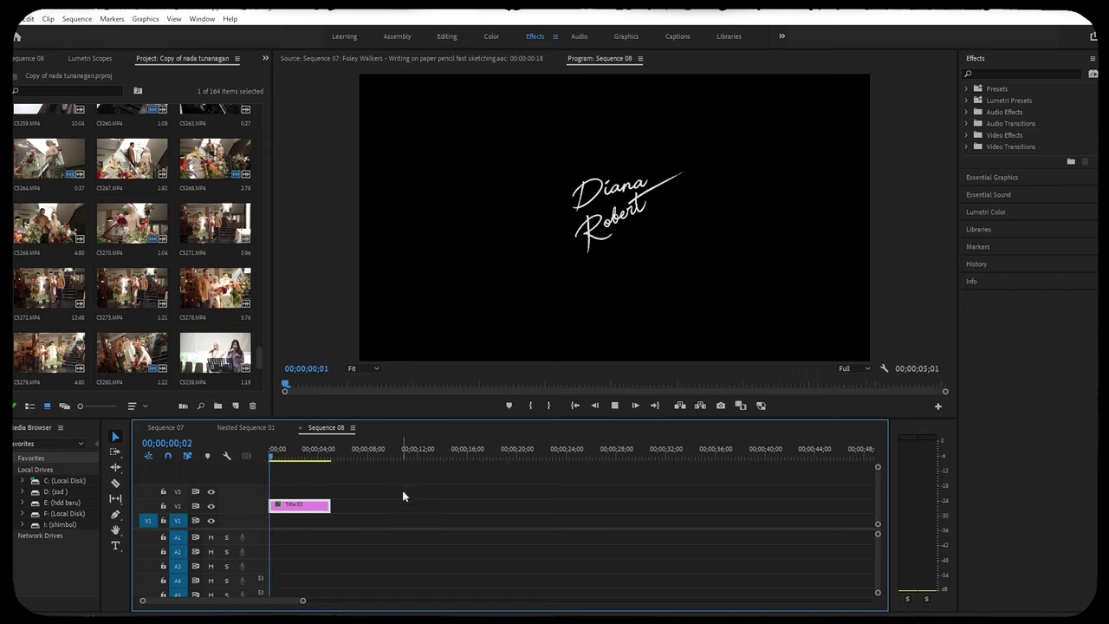
key("space")
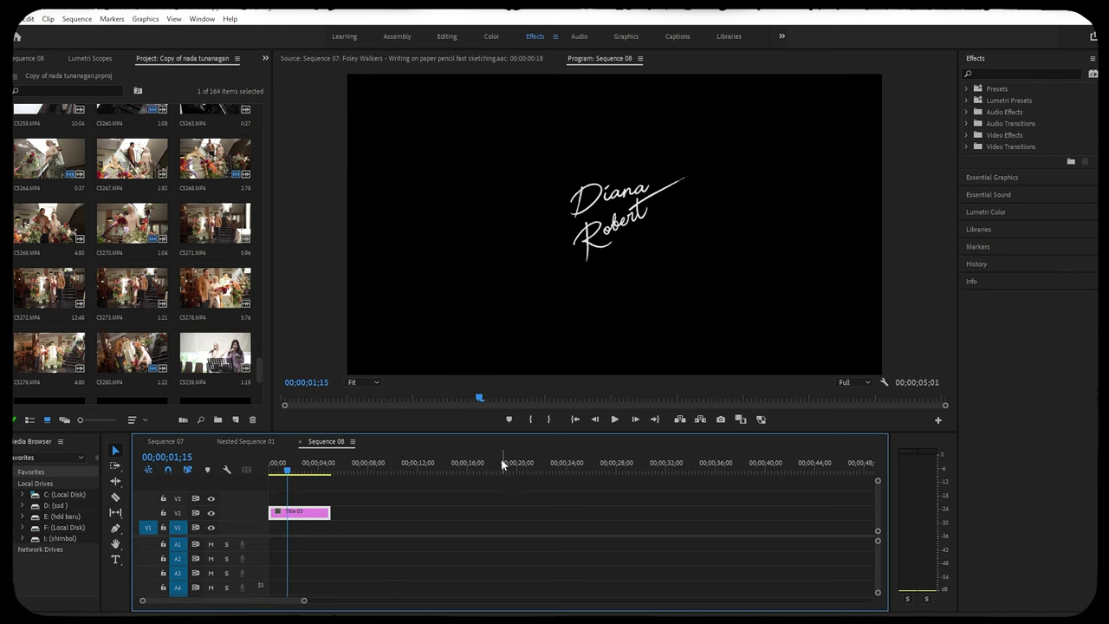
- Make a 1920×1080 Transparent Video item and lay it on V3 directly above Title 03
left_click(235, 420)
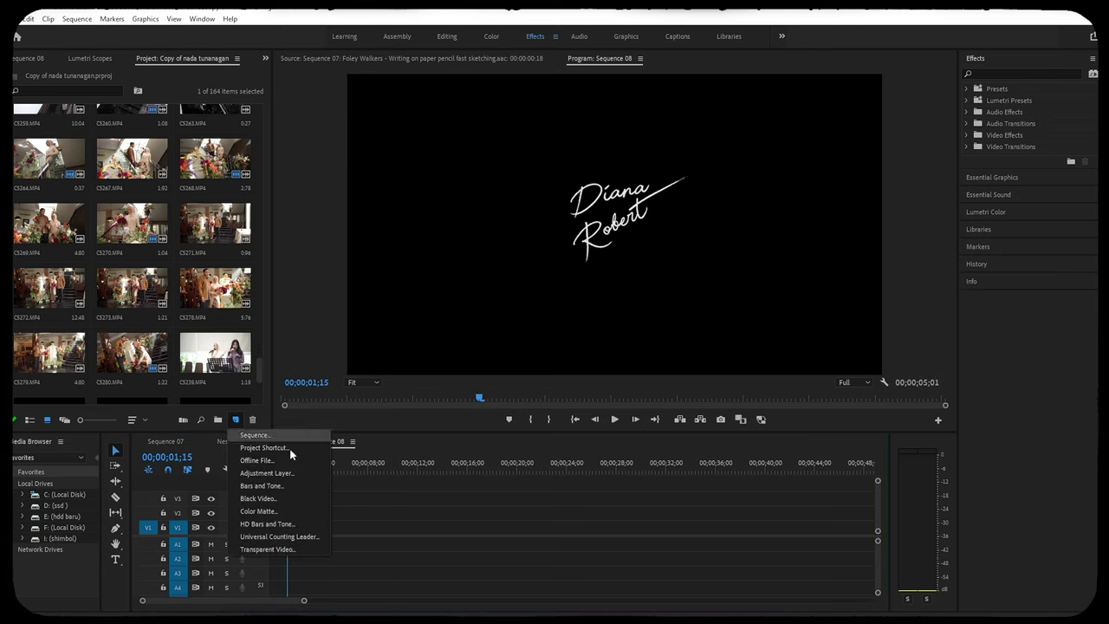
left_click(268, 550)
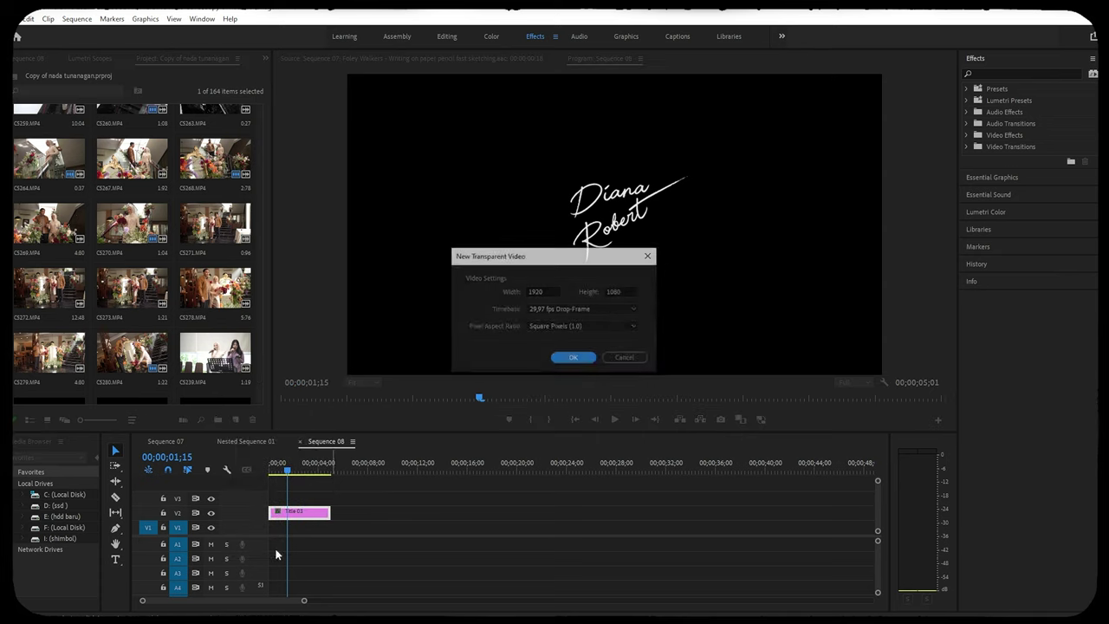
left_click(564, 363)
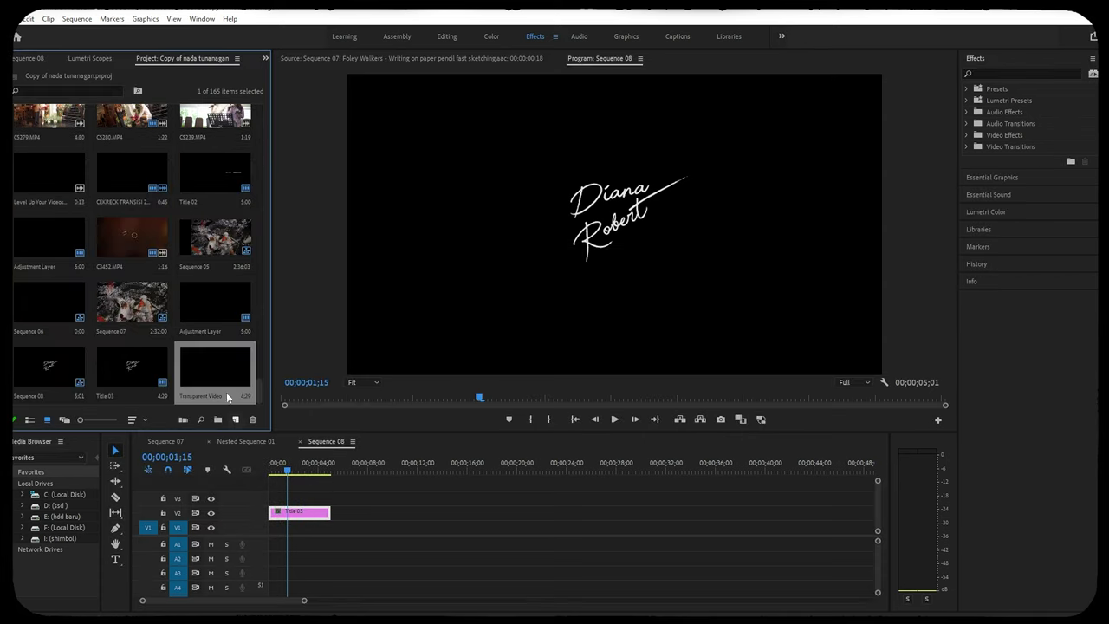
mouse_move(244, 404)
left_mouse_down()
mouse_move(299, 498)
mouse_move(339, 498)
mouse_move(330, 497)
left_mouse_up()
key("Home")
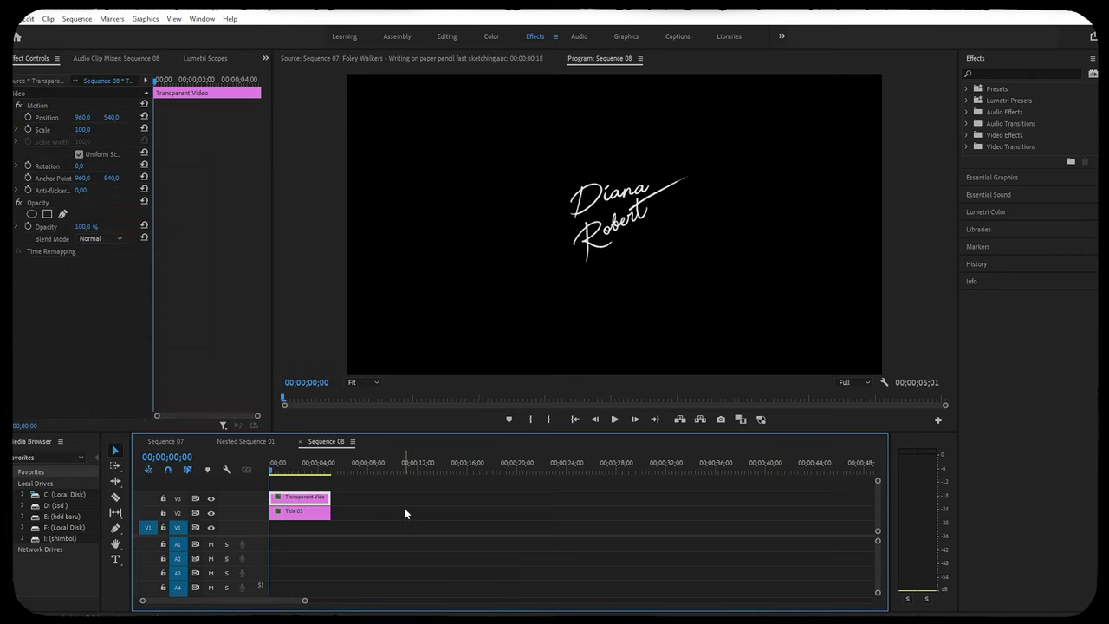
- Search 'wri' and apply Write-on to the Transparent Video clip
left_click(1011, 73)
type("w")
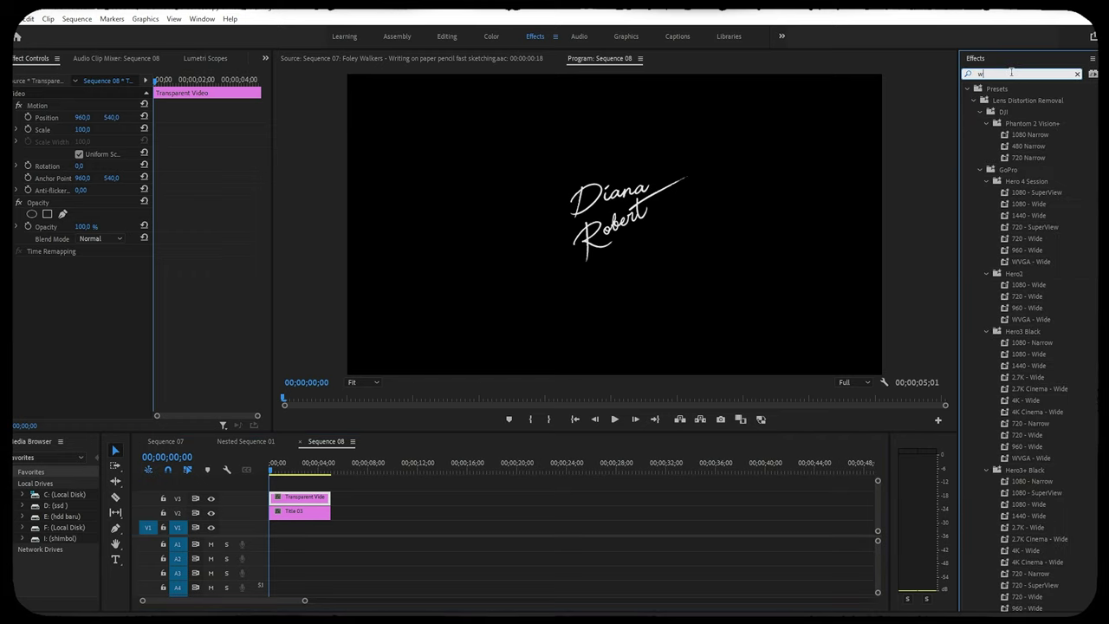
type("ei")
key("BackSpace")
key("BackSpace")
type("ri")
left_click_drag(1007, 158, 324, 503)
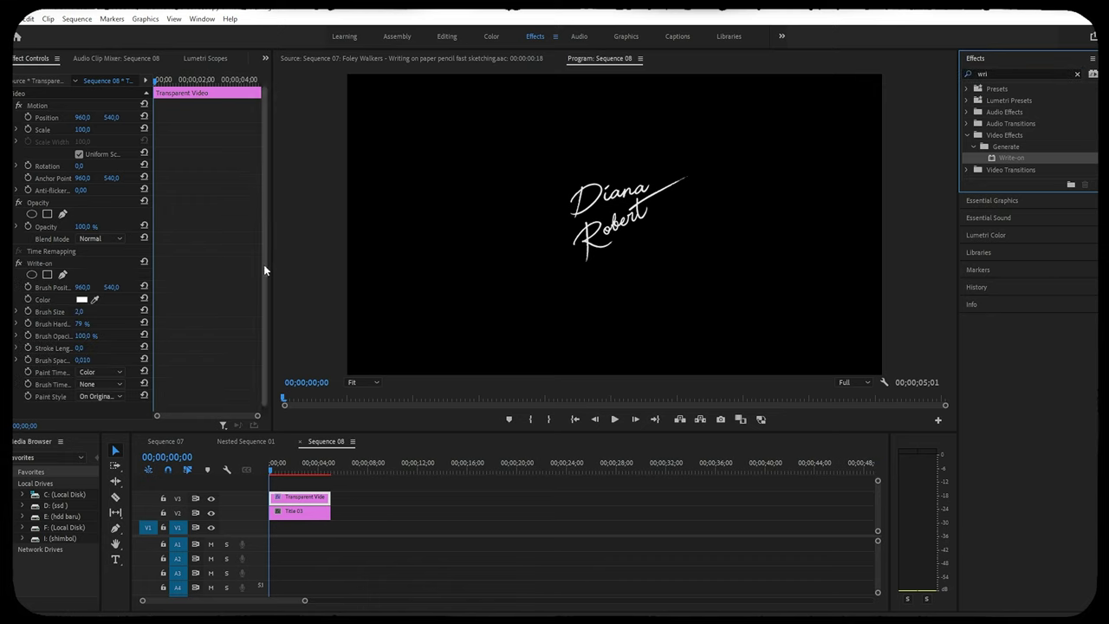
- Set the Write-on brush colour to red and brush size to 20
scroll(263, 265, "down", 1)
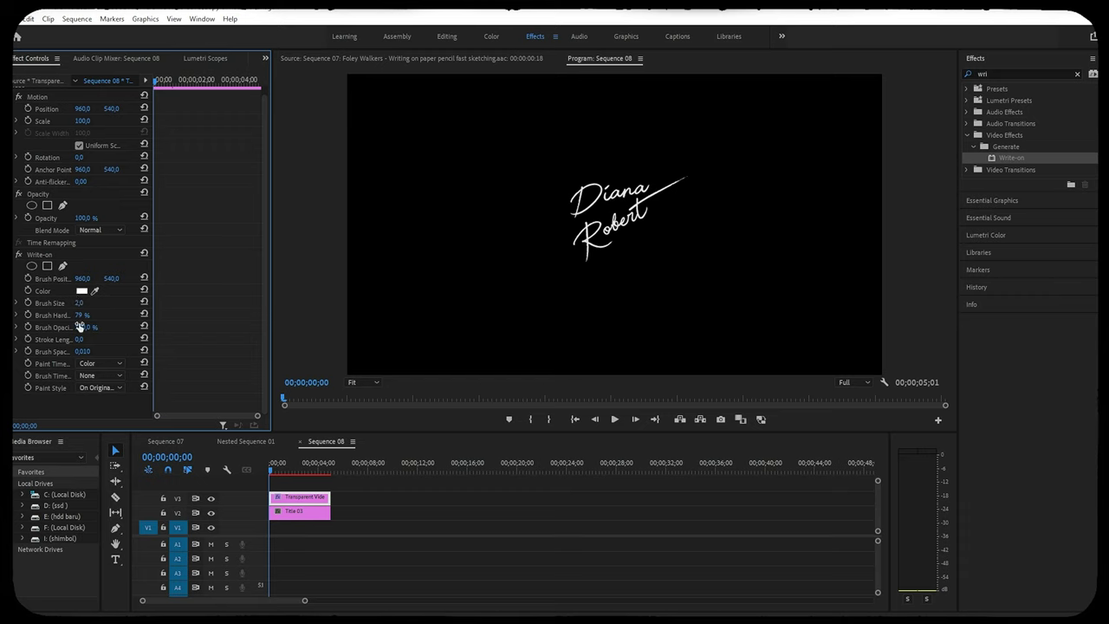
left_click(82, 293)
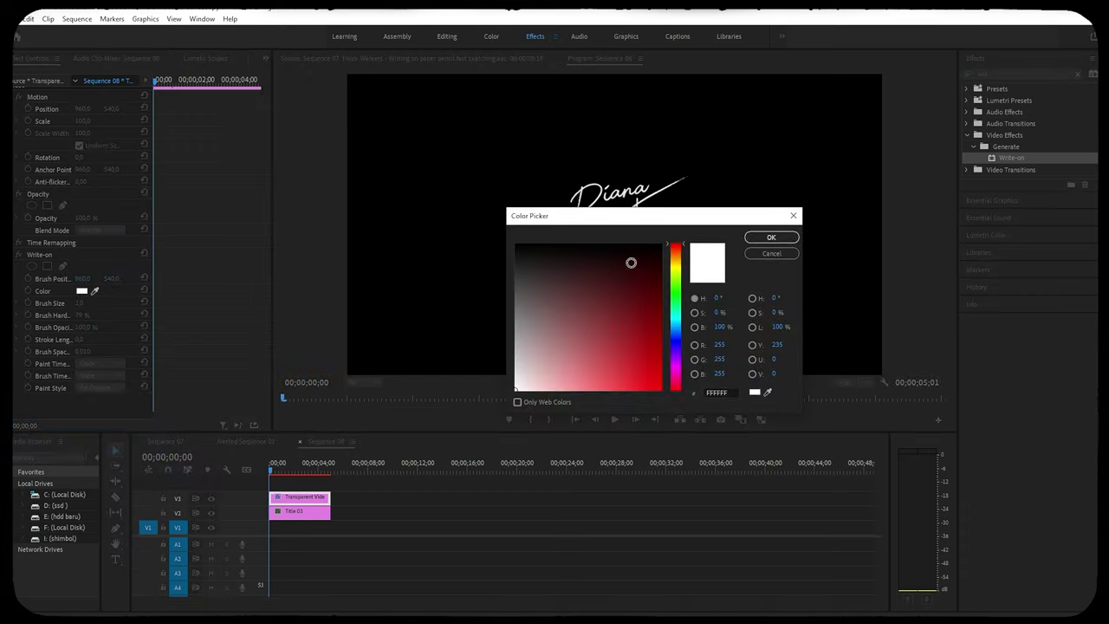
left_click_drag(629, 263, 674, 395)
left_click(771, 240)
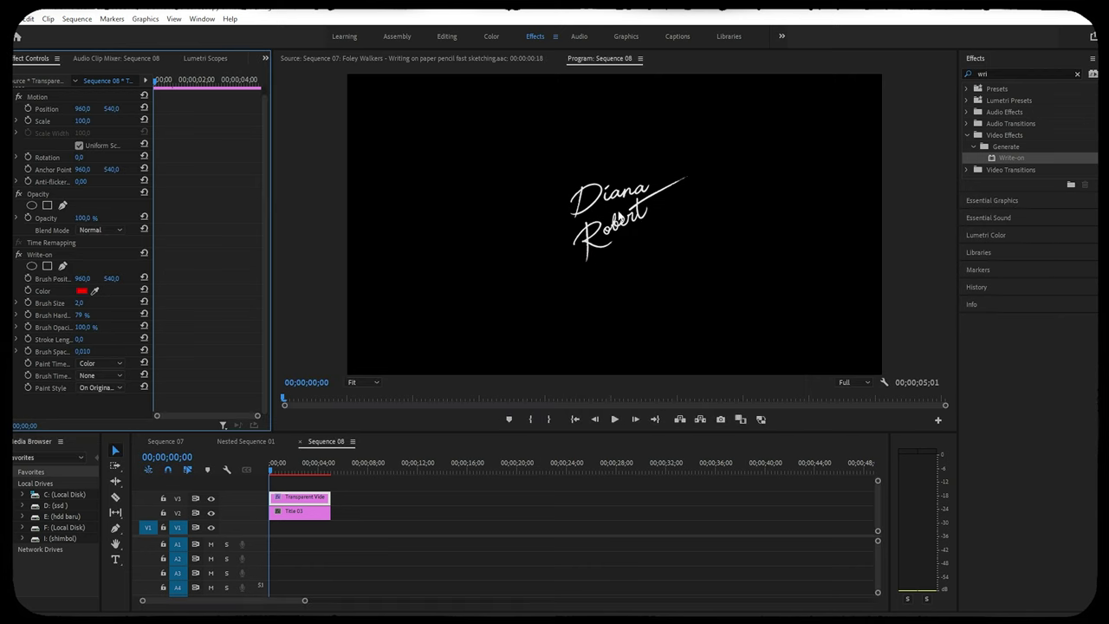
left_click_drag(79, 311, 113, 311)
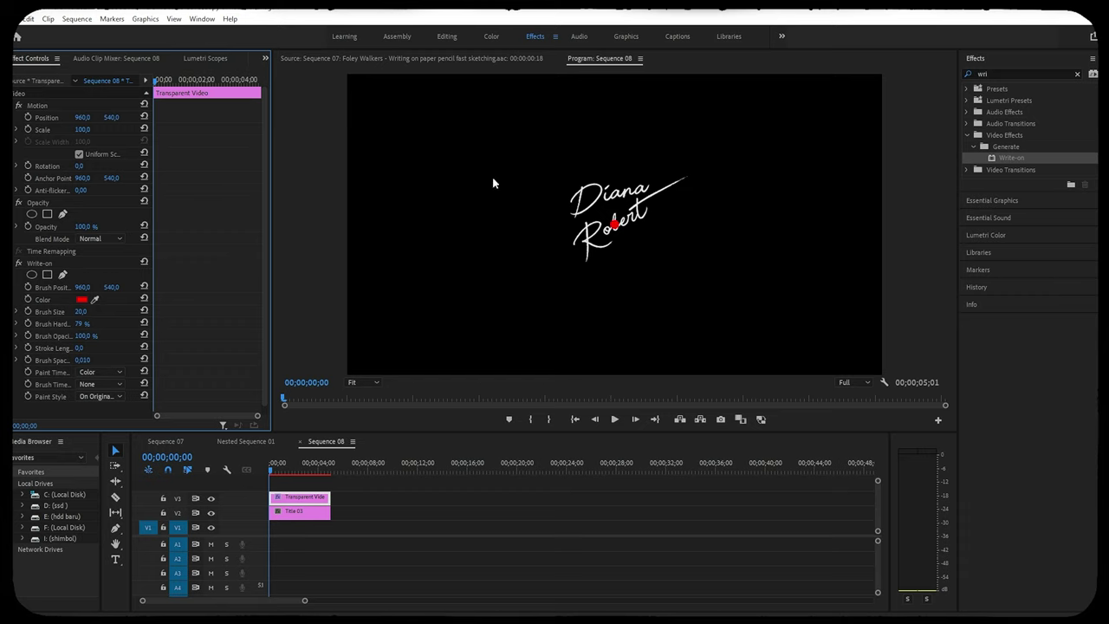
left_click(353, 389)
left_click(361, 391)
- Set the Program Monitor magnification to 150% on the script names
left_click(362, 391)
left_click(364, 465)
left_click(348, 382)
left_click(360, 472)
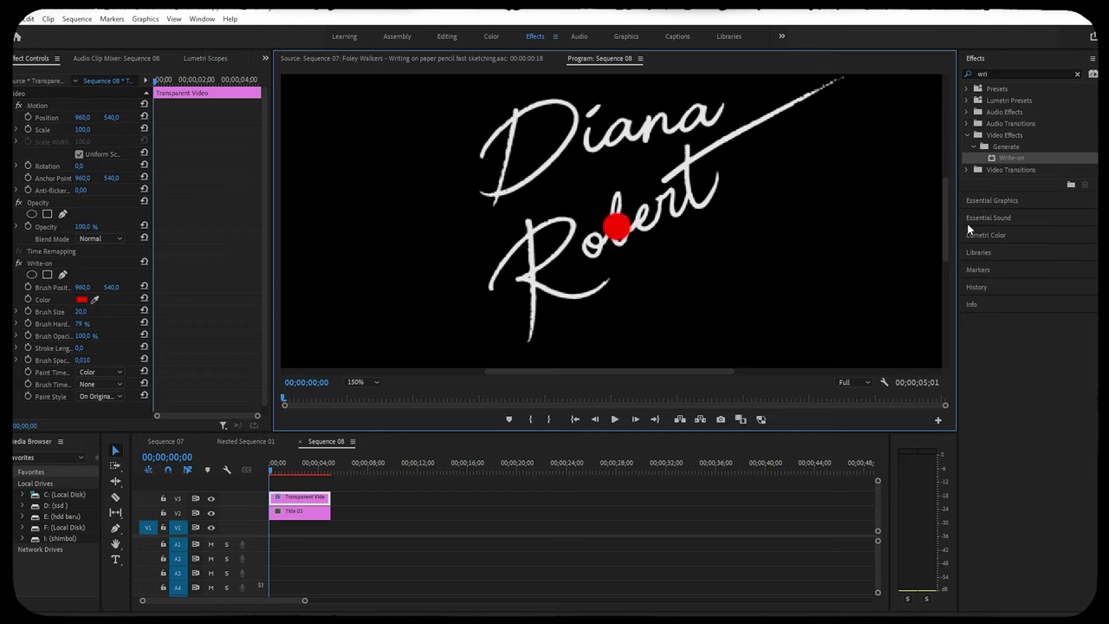
- Shrink the brush, test its position across the names, and preview the opening seconds
left_click_drag(944, 203, 943, 194)
left_click_drag(81, 311, 74, 311)
left_click_drag(616, 242, 530, 243)
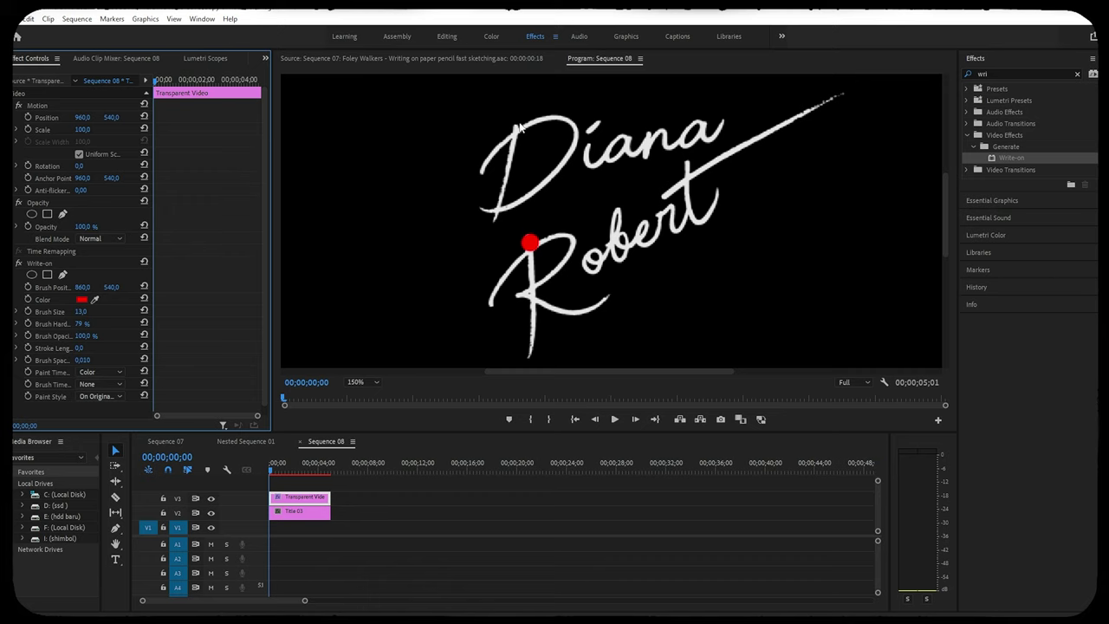
left_click_drag(82, 286, 130, 287)
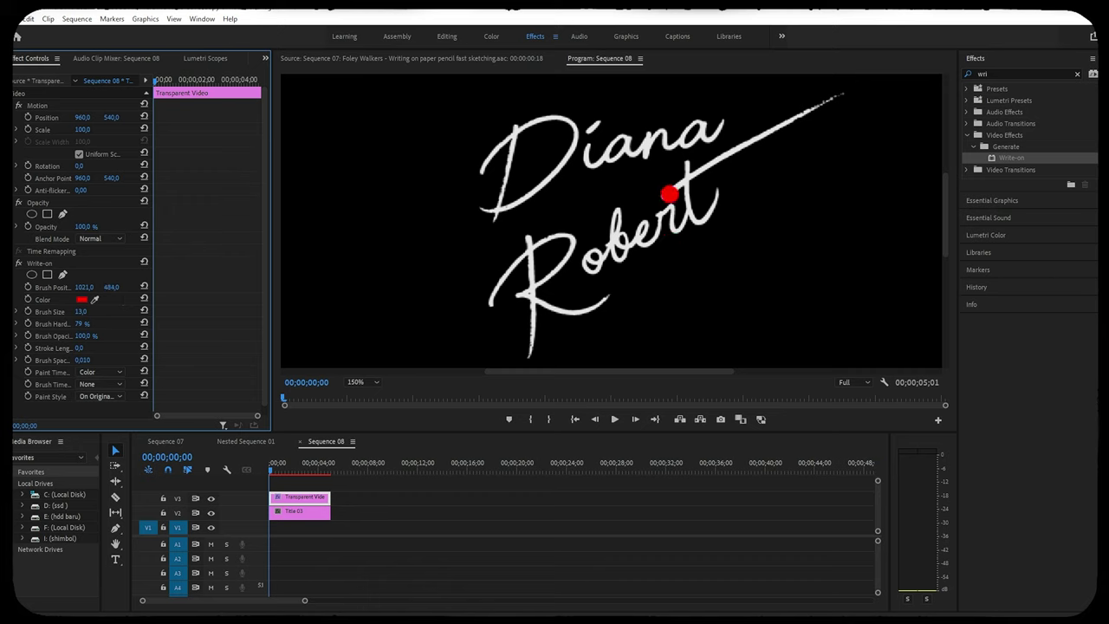
mouse_move(110, 287)
left_mouse_down()
mouse_move(130, 286)
mouse_move(89, 348)
mouse_move(106, 348)
left_mouse_up()
left_click(264, 475)
left_click_drag(264, 475, 270, 475)
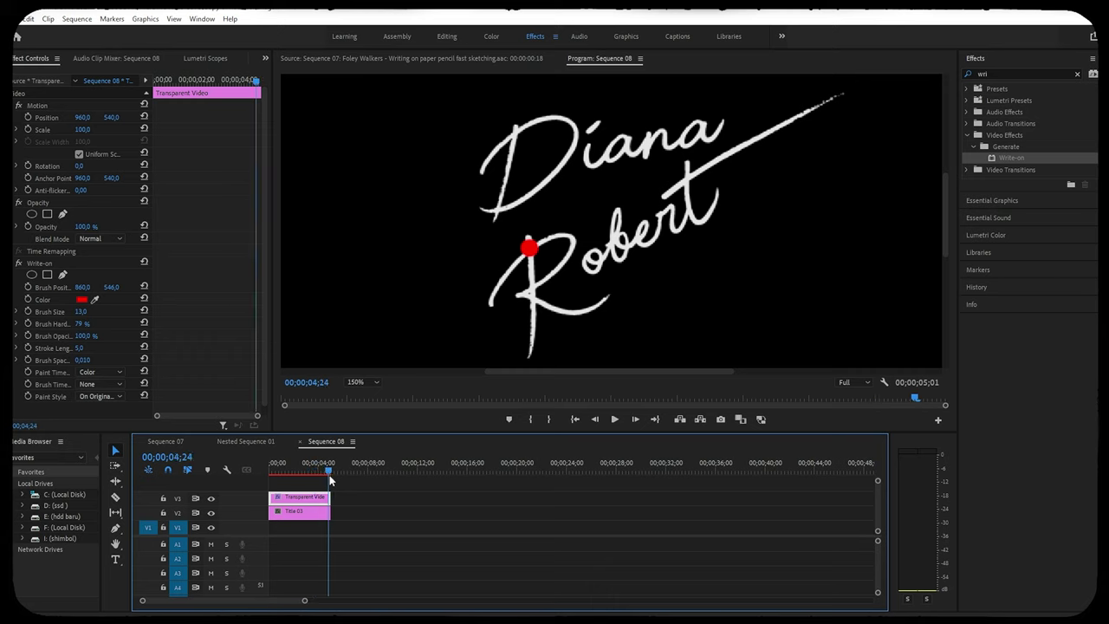
- Set brush spacing to 0.001 and, after trying 50, 35 and 11, brush size 13
left_click_drag(81, 359, 113, 360)
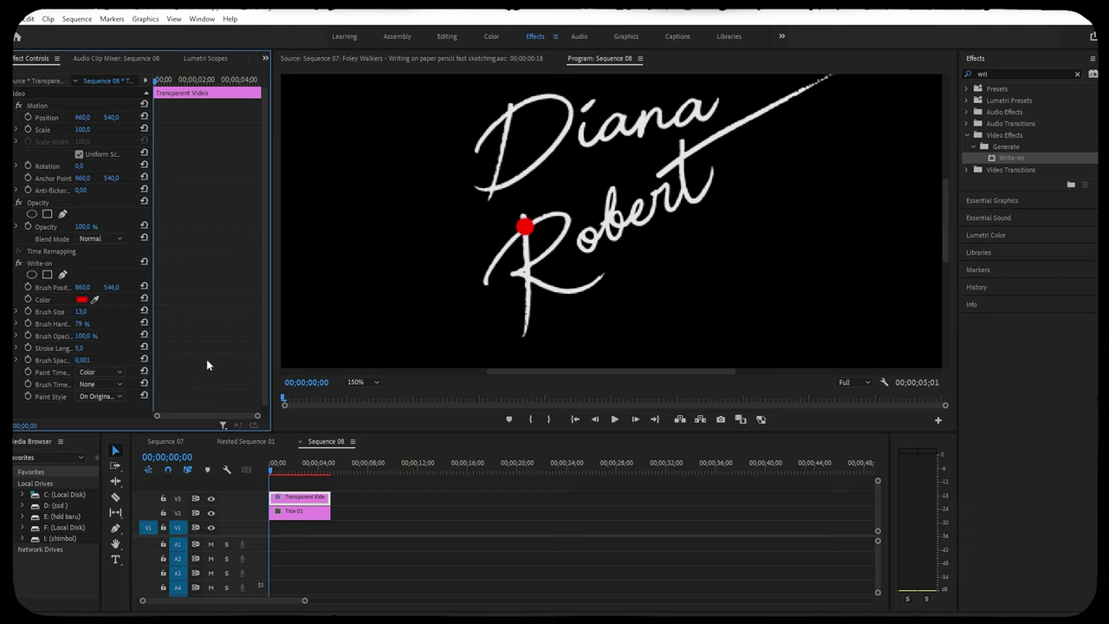
key("shift+3")
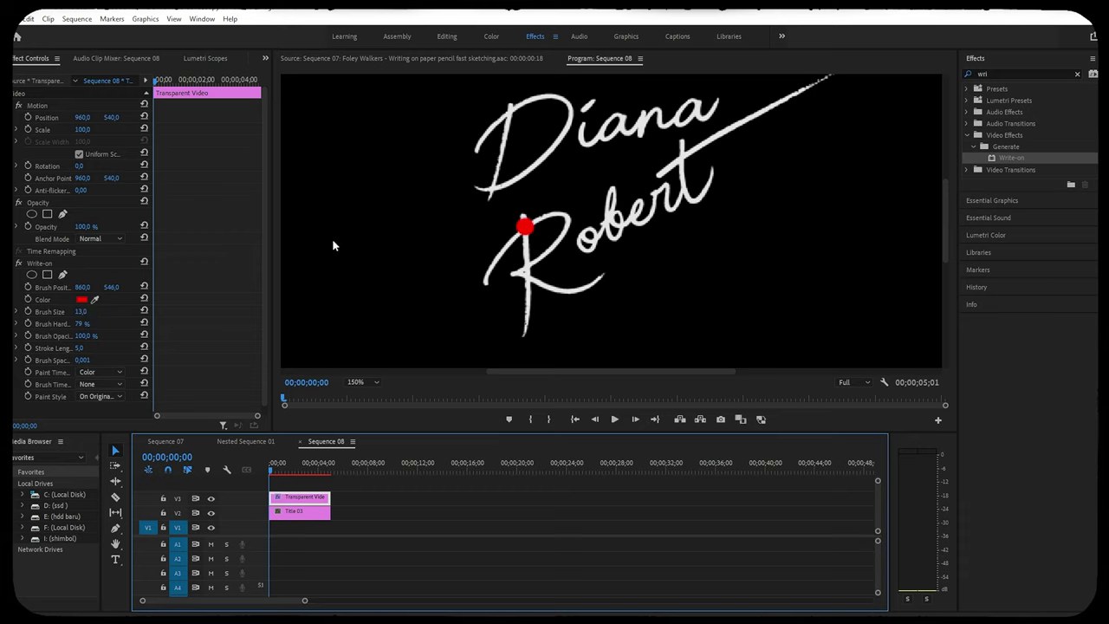
left_click(81, 311)
type("50")
key("Return")
left_click(80, 311)
type("35")
key("Return")
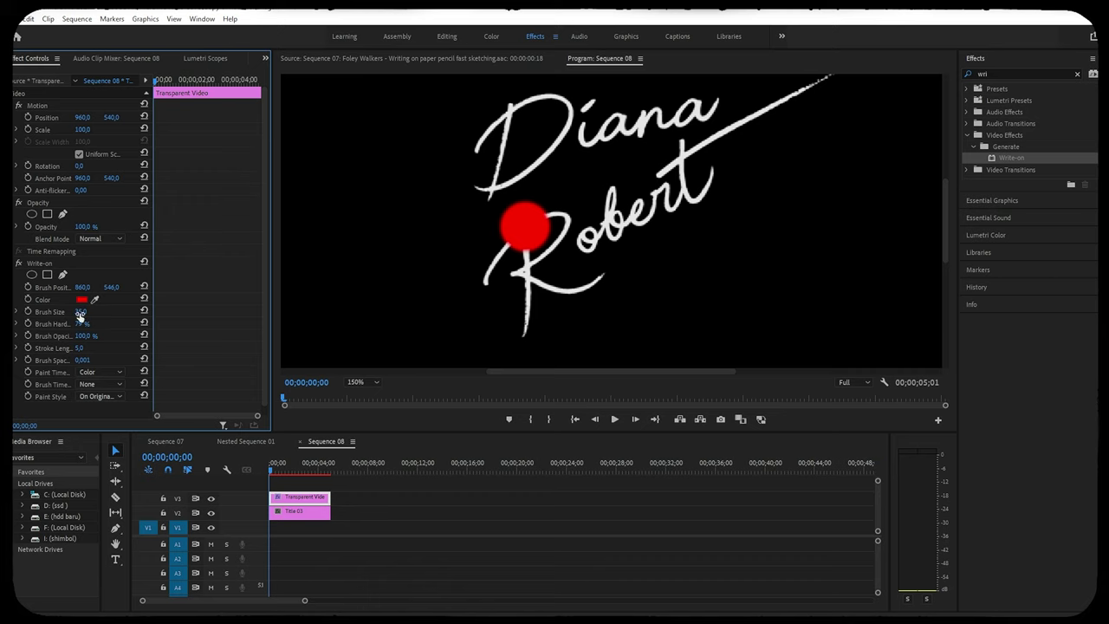
left_click(80, 311)
type("11")
key("Return")
left_click_drag(80, 311, 84, 311)
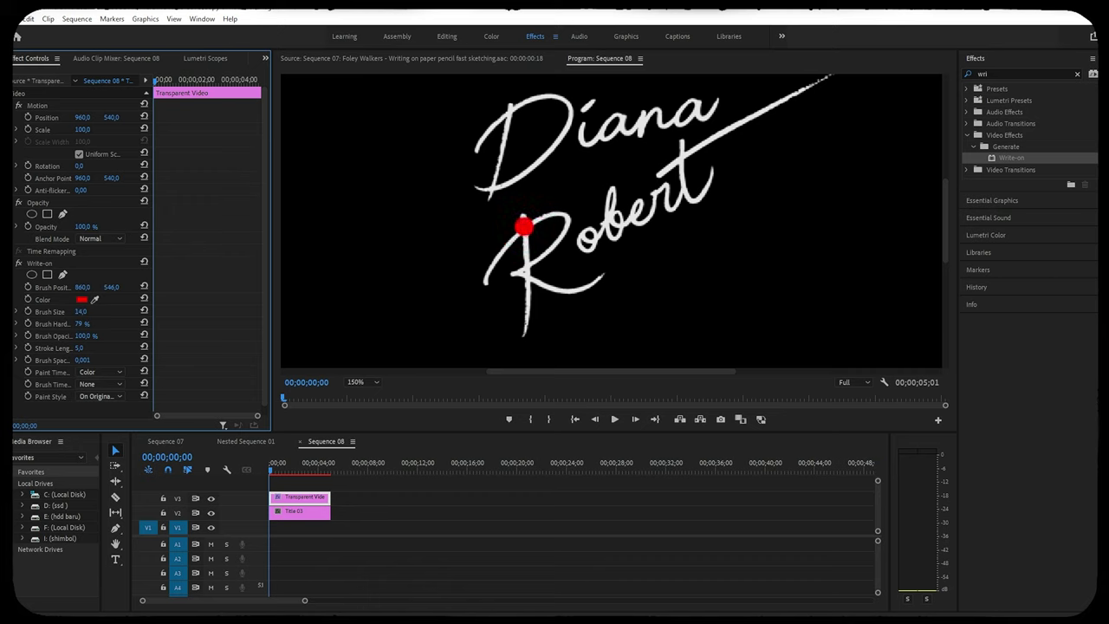
- Move the Write-on brush to the top of the D in Diana (806, 456) and start keyframing its position
left_click(65, 264)
left_click_drag(525, 228, 477, 170)
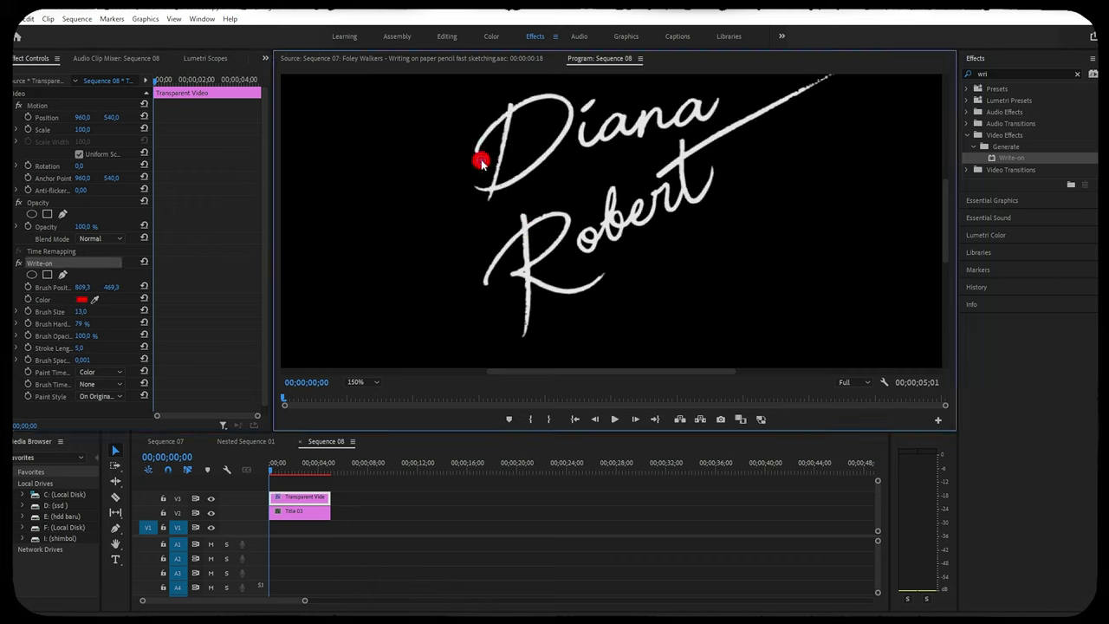
mouse_move(477, 170)
left_mouse_down()
mouse_move(503, 105)
mouse_move(522, 188)
mouse_move(515, 203)
mouse_move(471, 152)
mouse_move(503, 106)
mouse_move(461, 165)
mouse_move(479, 150)
left_mouse_up()
left_click(154, 83)
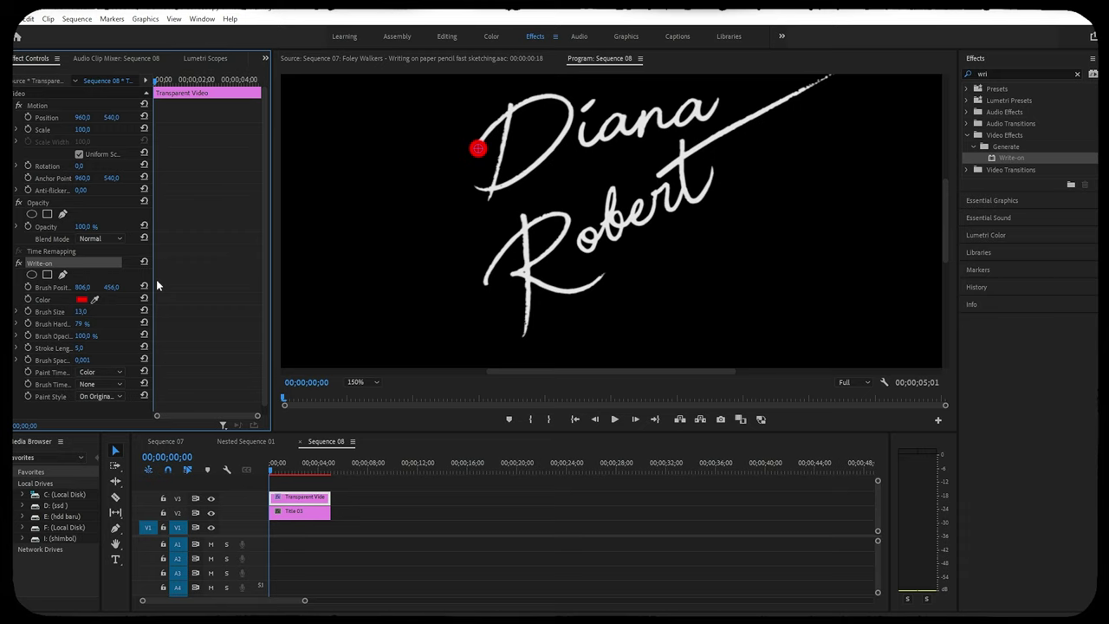
left_click(30, 288)
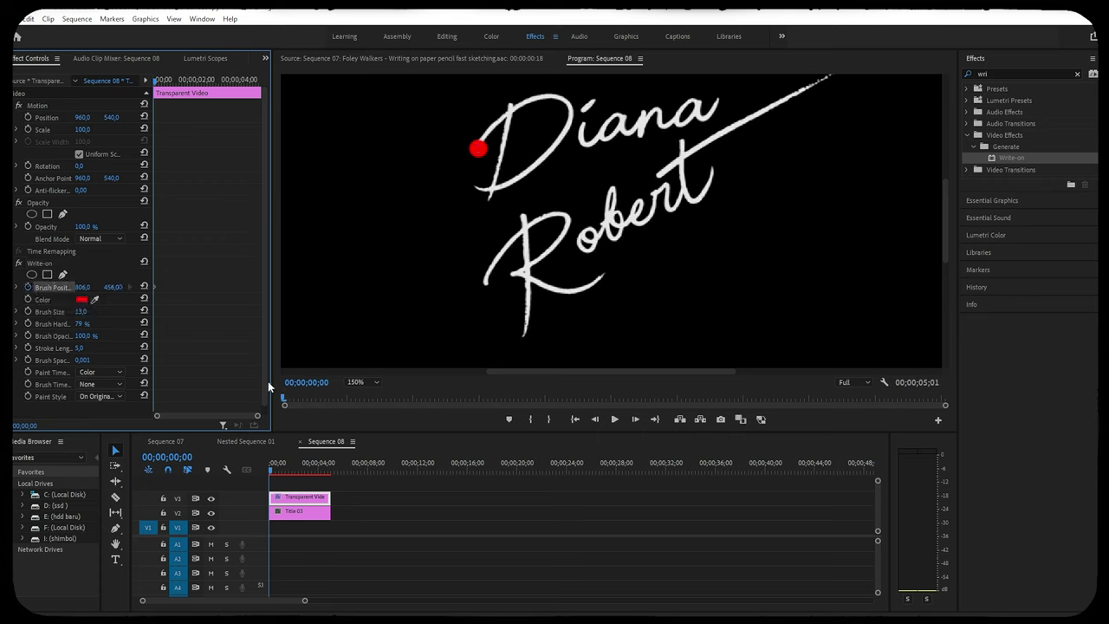
- Magnify the Program monitor to 200% and advance one frame
left_click(361, 383)
left_click(364, 481)
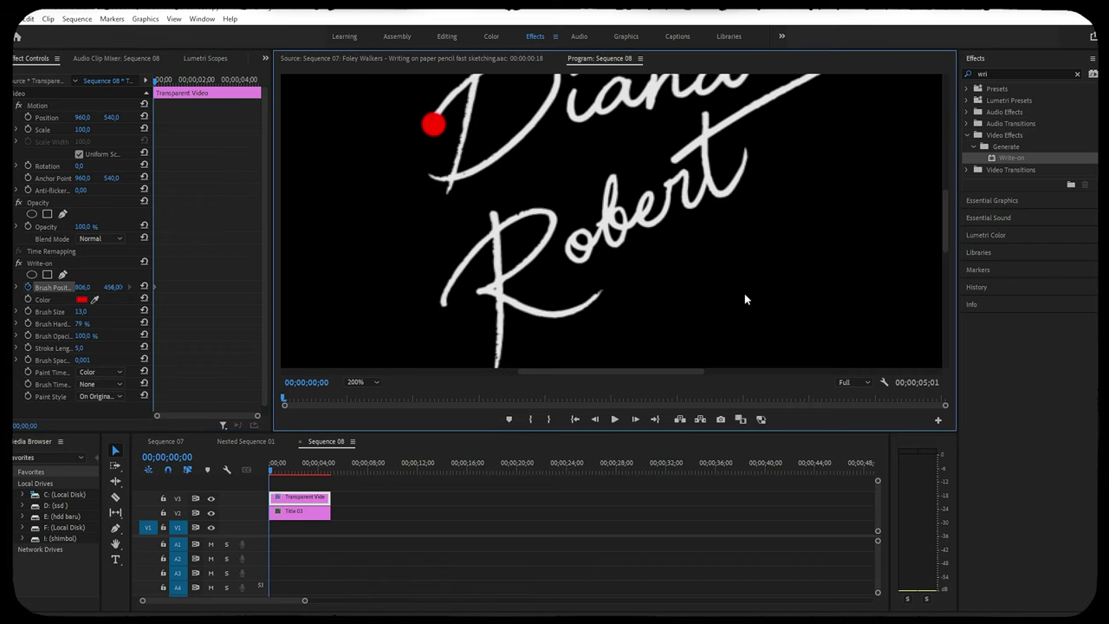
left_click_drag(947, 220, 946, 191)
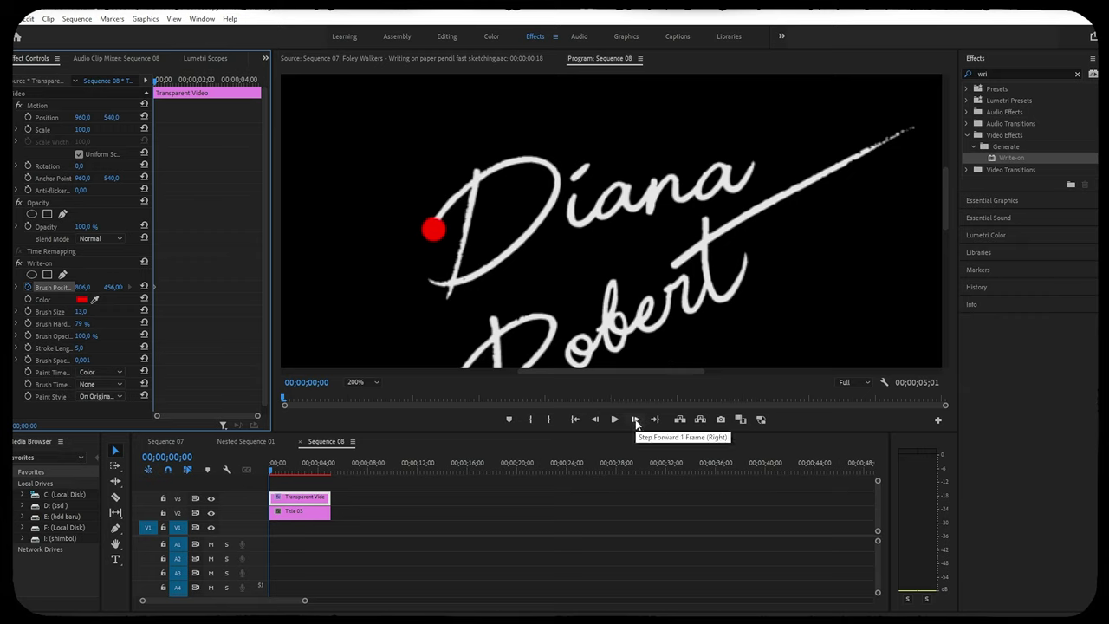
left_click(636, 419)
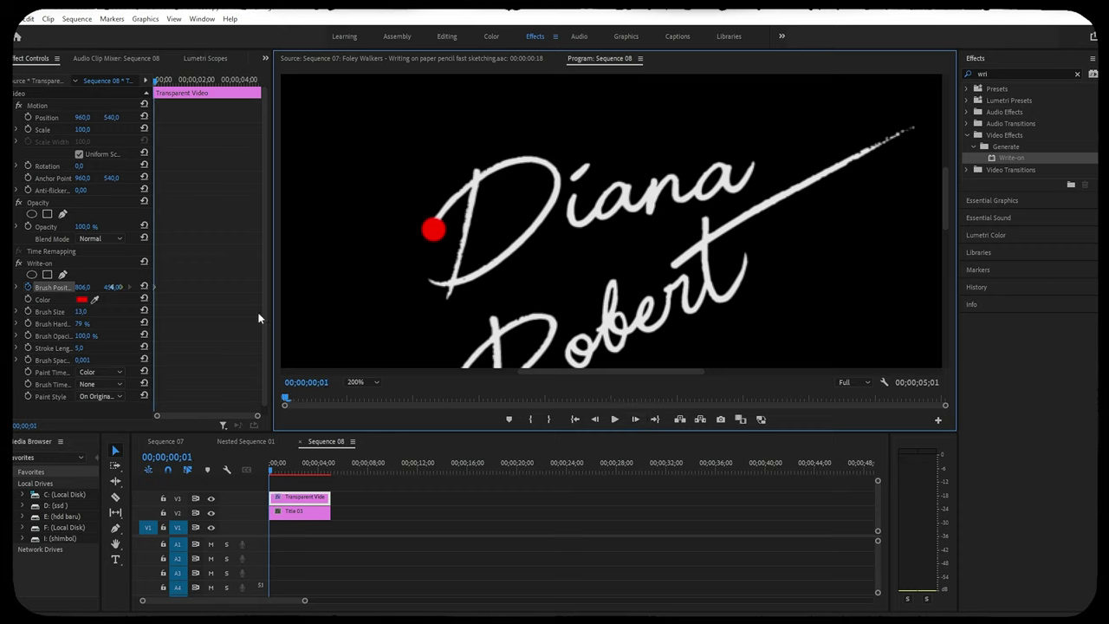
- Select Write-on's Brush Position and paint the first red stroke up the D's opening
left_click(93, 299)
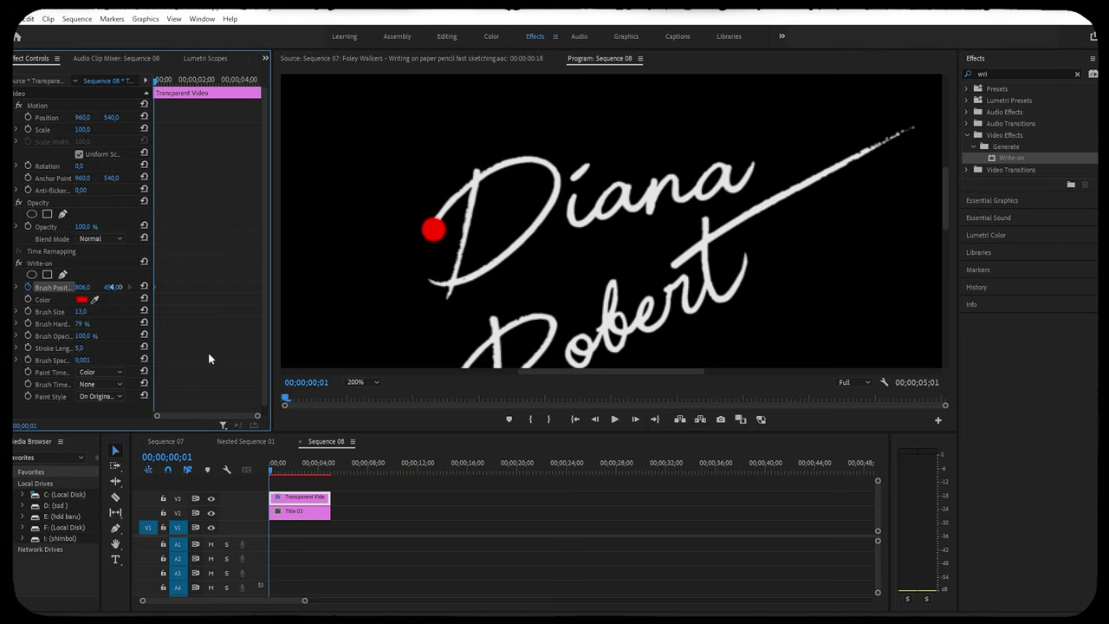
left_click(61, 264)
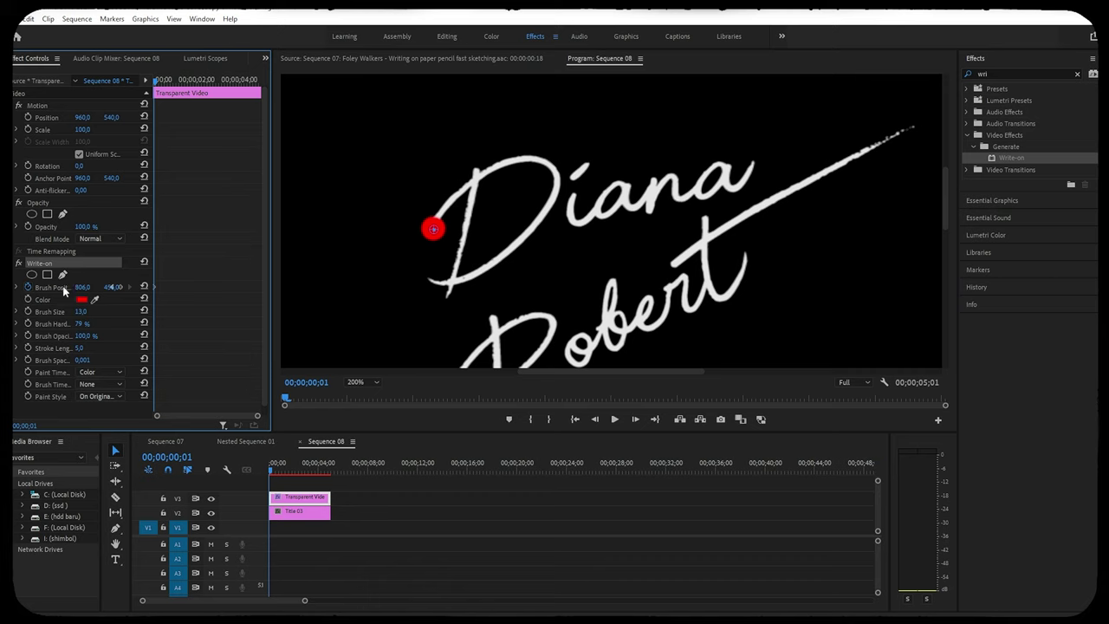
left_click(63, 288)
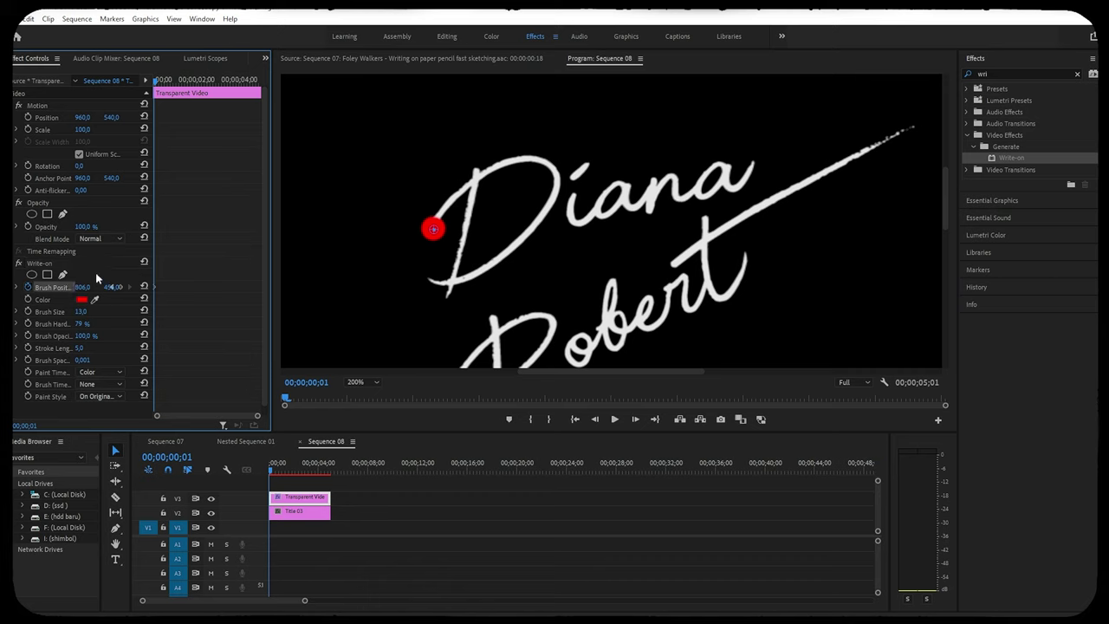
left_click(95, 265)
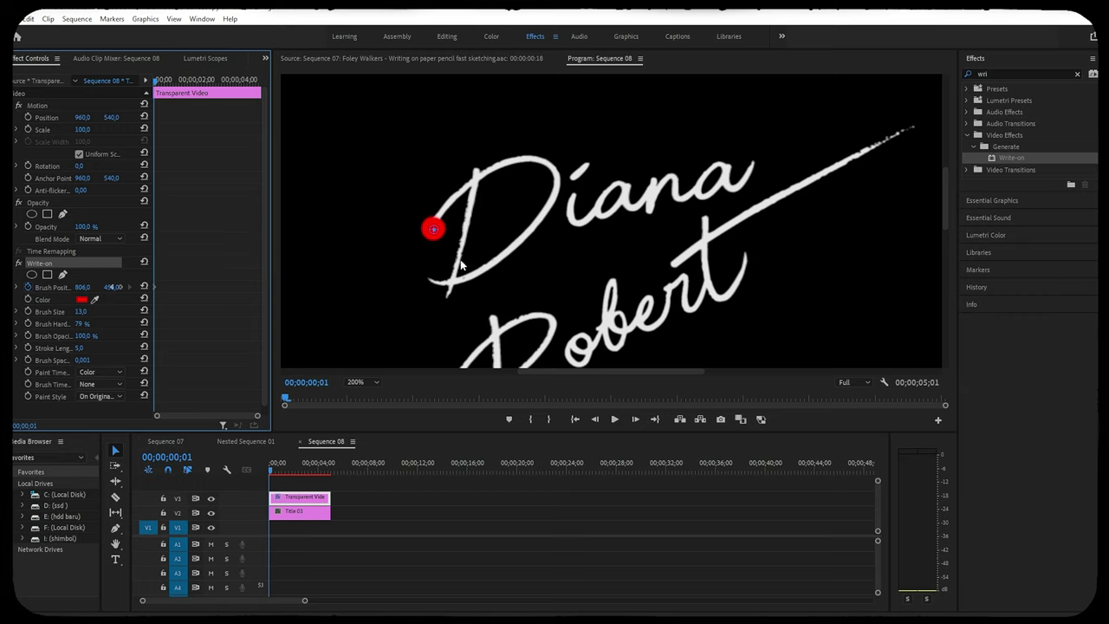
left_click(436, 227)
left_click_drag(436, 227, 459, 194)
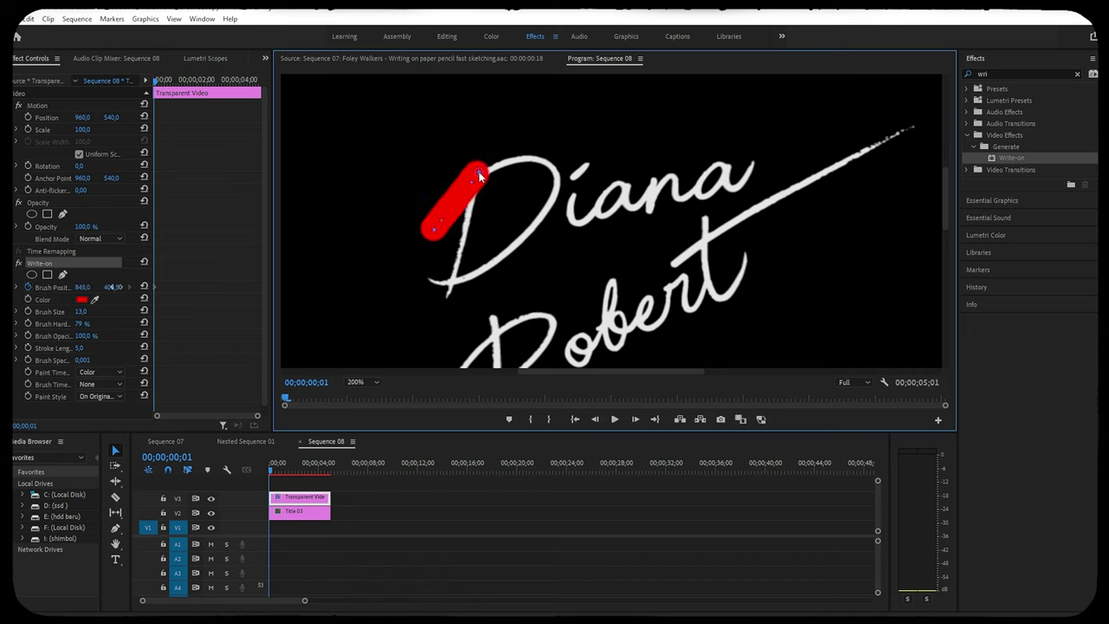
- Trace the red stroke frame by frame across the top and curve of the D
left_click_drag(479, 176, 483, 176)
left_click(635, 420)
mouse_move(484, 174)
left_mouse_down()
mouse_move(533, 160)
mouse_move(555, 176)
left_mouse_up()
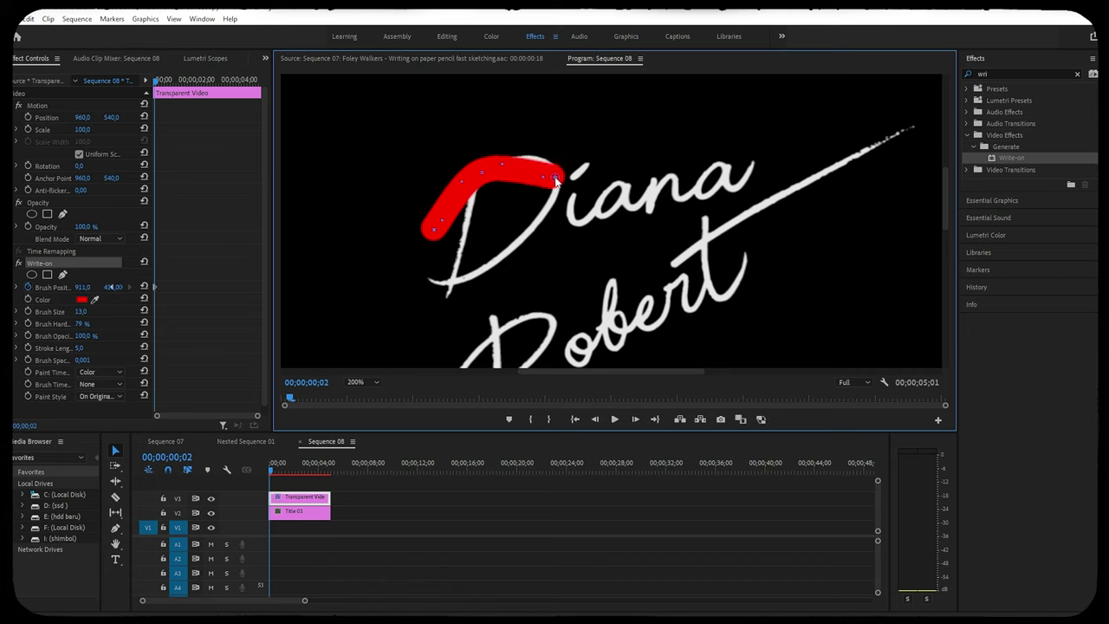
left_click_drag(555, 178, 549, 165)
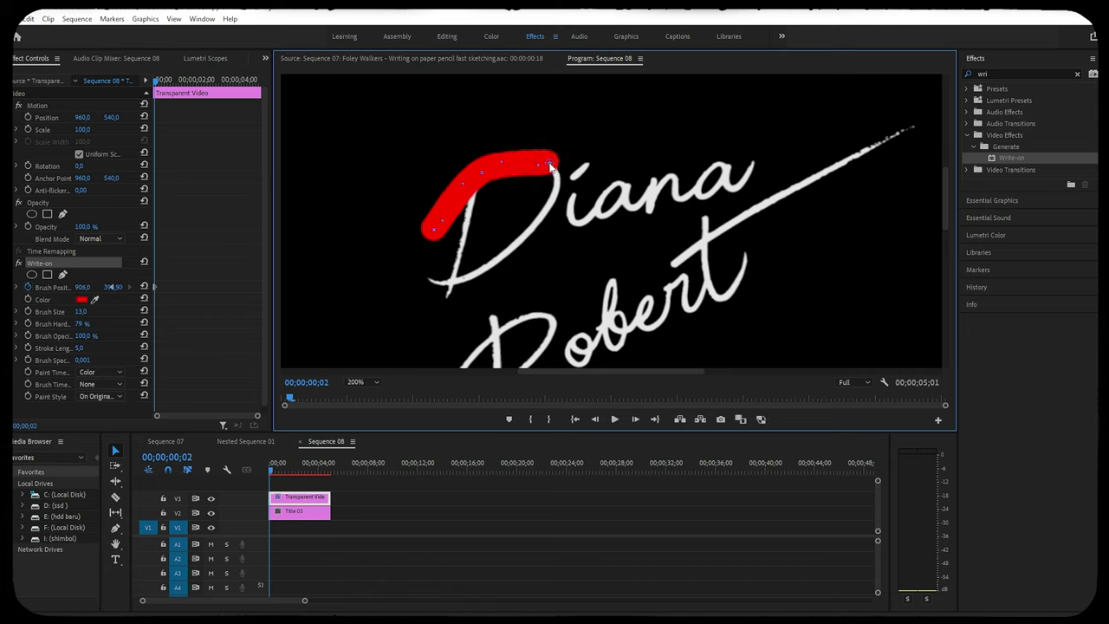
key("Right")
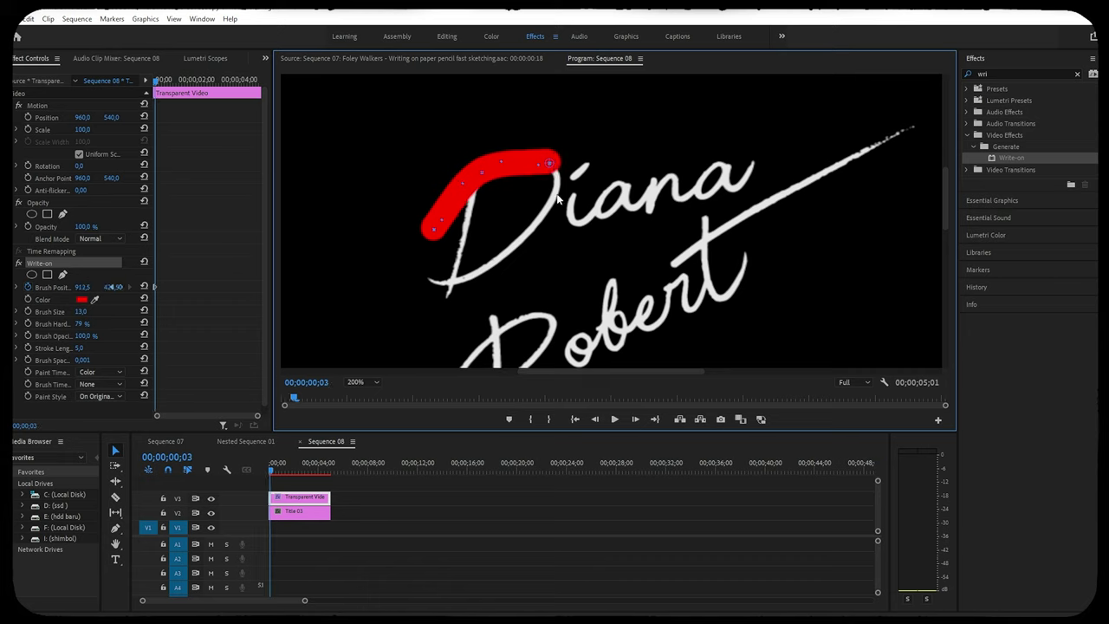
mouse_move(549, 163)
left_mouse_down()
mouse_move(548, 214)
mouse_move(443, 287)
mouse_move(445, 298)
left_mouse_up()
key("Right")
key("Right")
key("Right")
key("Right")
key("Right")
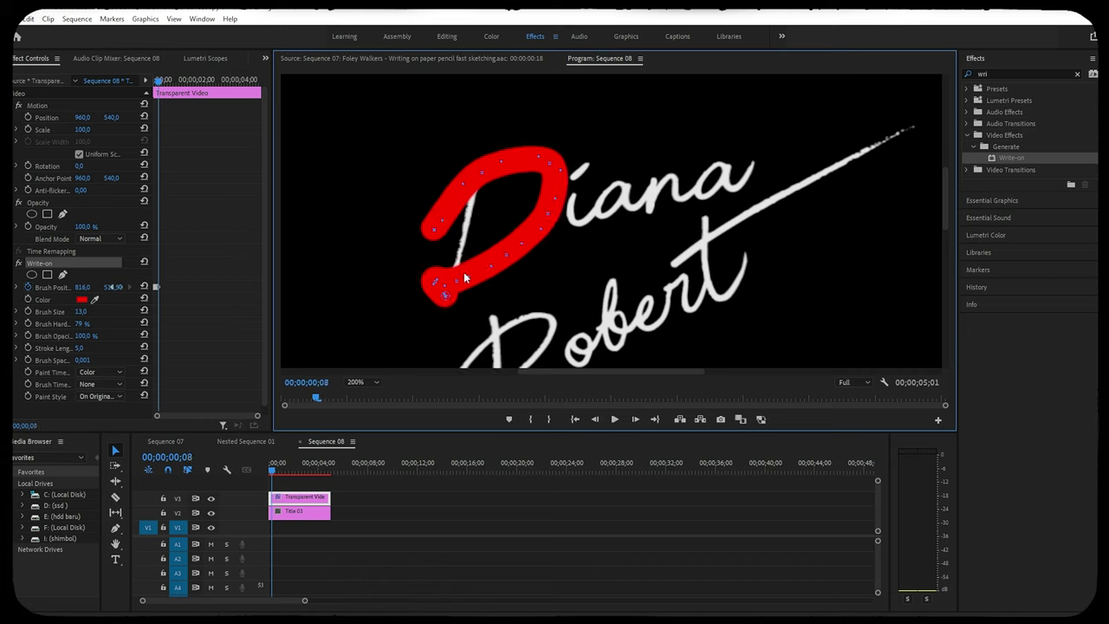
left_click_drag(445, 298, 466, 199)
key("Right")
key("Right")
left_click_drag(472, 186, 582, 176)
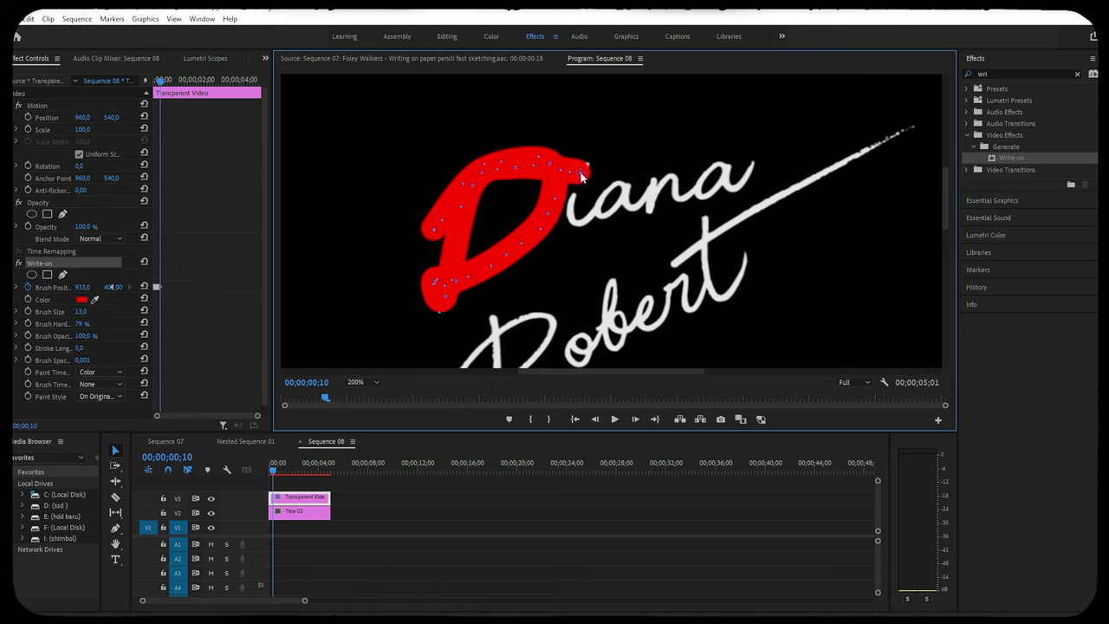
key("Right")
mouse_move(582, 175)
left_mouse_down()
mouse_move(572, 183)
mouse_move(576, 223)
left_mouse_up()
- Extend the stroke across 'ana', thin the brush to size 11, and reach Diana's end
key("Right")
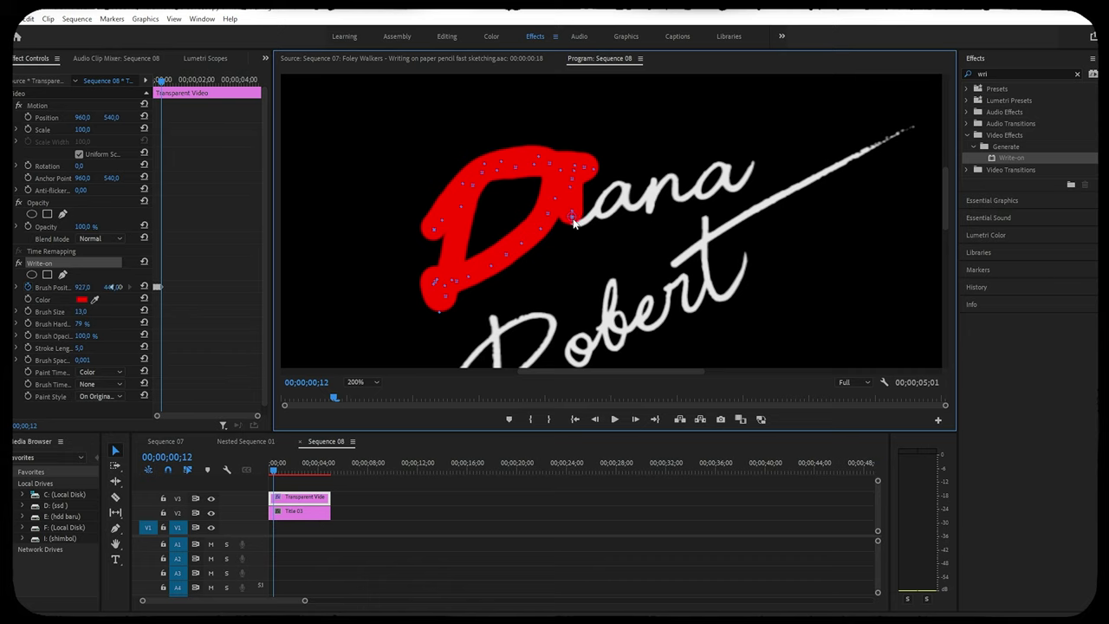
key("Right")
key("Right")
key("Right")
mouse_move(576, 222)
left_mouse_down()
mouse_move(624, 196)
mouse_move(712, 197)
left_mouse_up()
key("Right")
key("Right")
key("Right")
key("Right")
key("Right")
key("Right")
key("Right")
key("Right")
key("Right")
left_click_drag(82, 311, 76, 312)
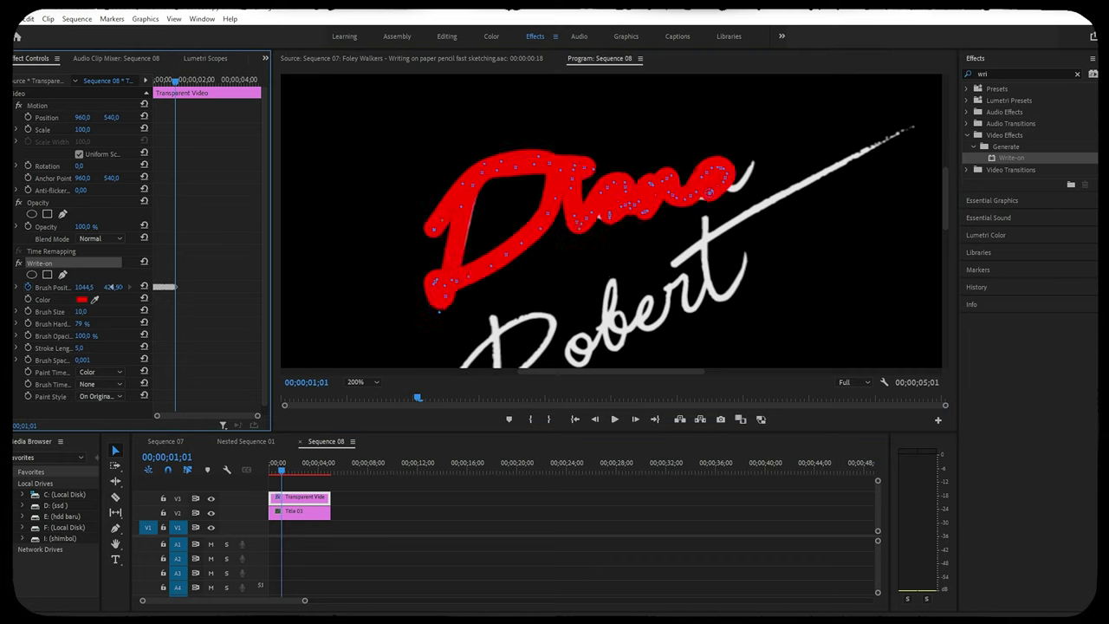
key("Right")
- Pull the stroke tip back and begin tracing down Robert's R
key("Right")
left_click_drag(712, 199, 749, 169)
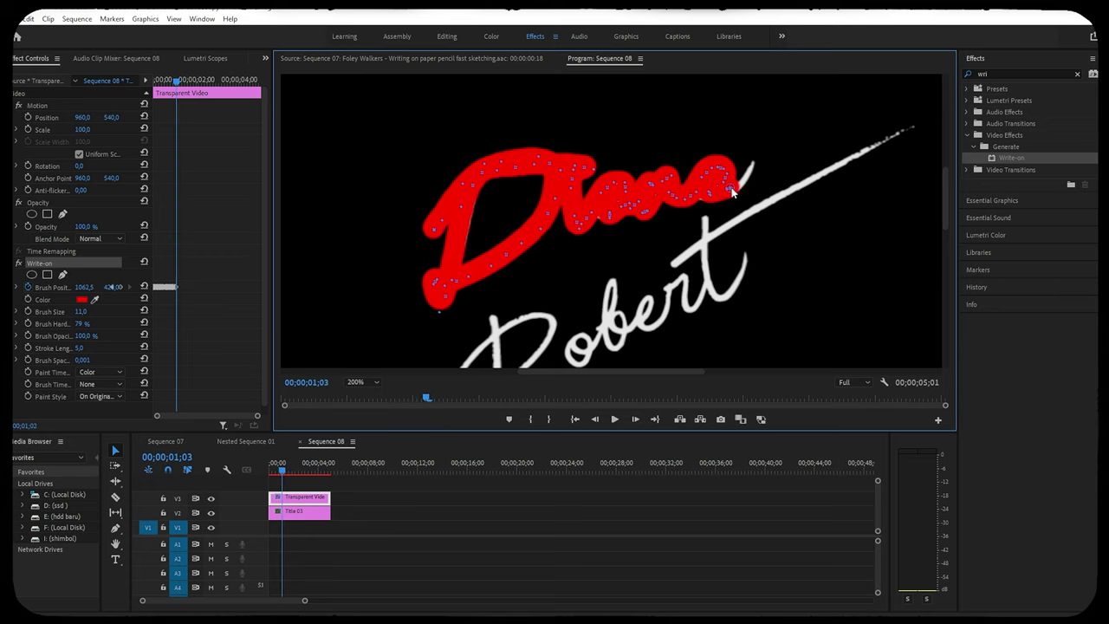
key("Right")
mouse_move(755, 123)
left_mouse_down()
mouse_move(706, 176)
mouse_move(520, 221)
left_mouse_up()
key("Right")
key("Right")
key("Right")
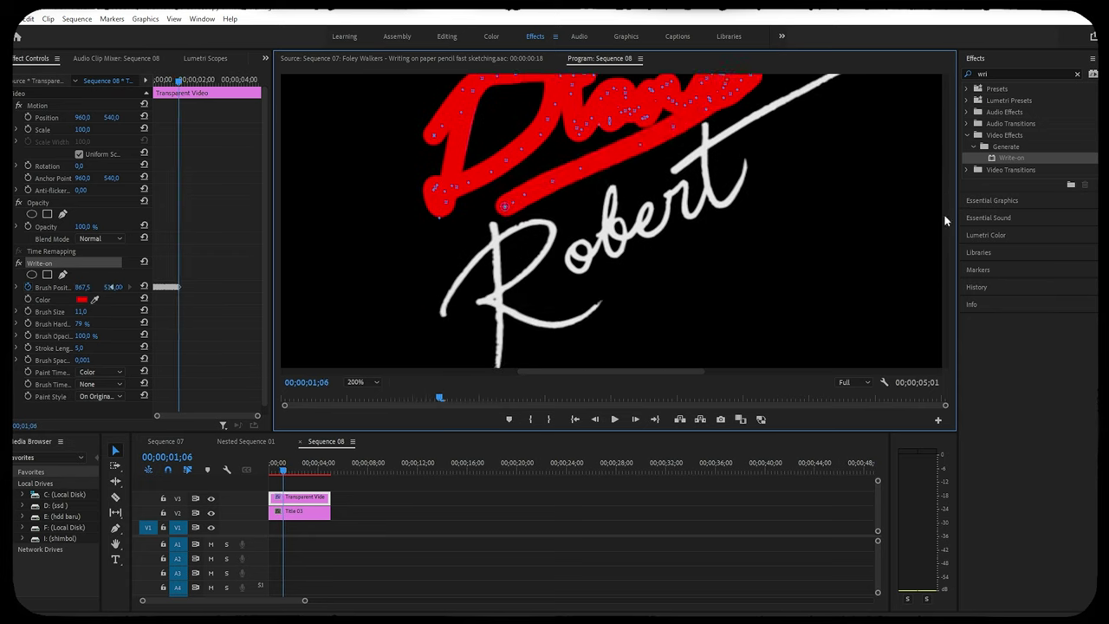
scroll(498, 260, "down", 2)
key("Right")
mouse_move(498, 184)
left_mouse_down()
mouse_move(490, 221)
mouse_move(504, 178)
left_mouse_up()
key("Right")
left_click_drag(503, 179, 426, 232)
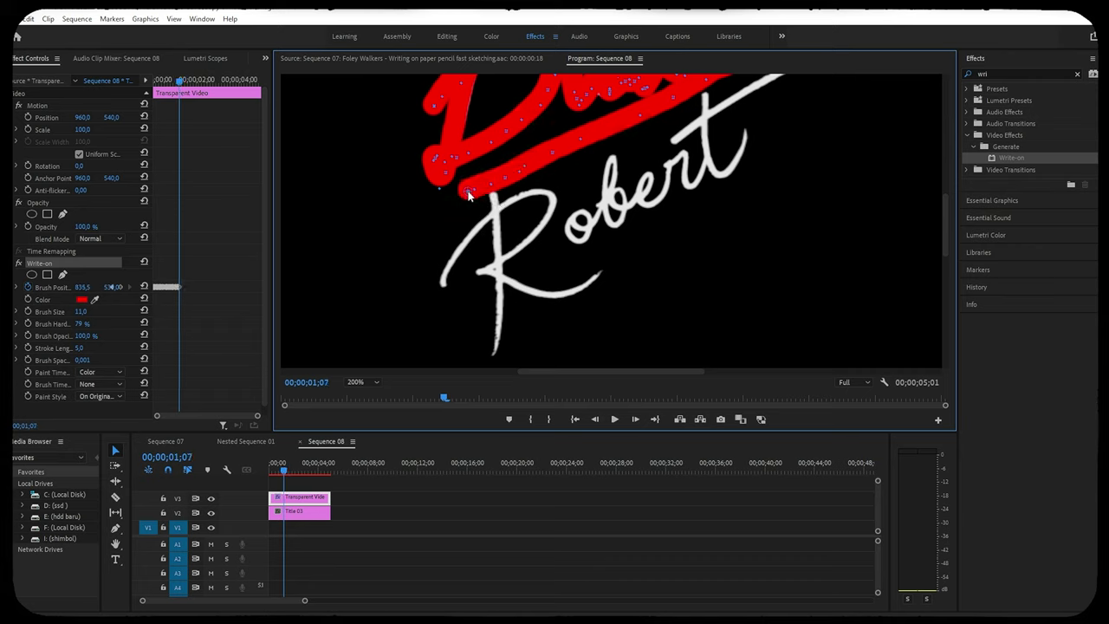
- Step frames to carry the stroke along the script and up Robert's R
key("Right")
key("Right")
left_click(437, 288)
key("Right")
key("Right")
mouse_move(438, 289)
left_mouse_down()
mouse_move(486, 219)
mouse_move(531, 201)
mouse_move(559, 227)
mouse_move(513, 260)
mouse_move(553, 296)
mouse_move(609, 275)
mouse_move(497, 288)
mouse_move(494, 362)
left_mouse_up()
key("Right")
key("Right")
key("Right")
key("Right")
key("Right")
key("Right")
key("Right")
key("Right")
key("Right")
key("Right")
key("Right")
key("Right")
key("Right")
key("Right")
key("Right")
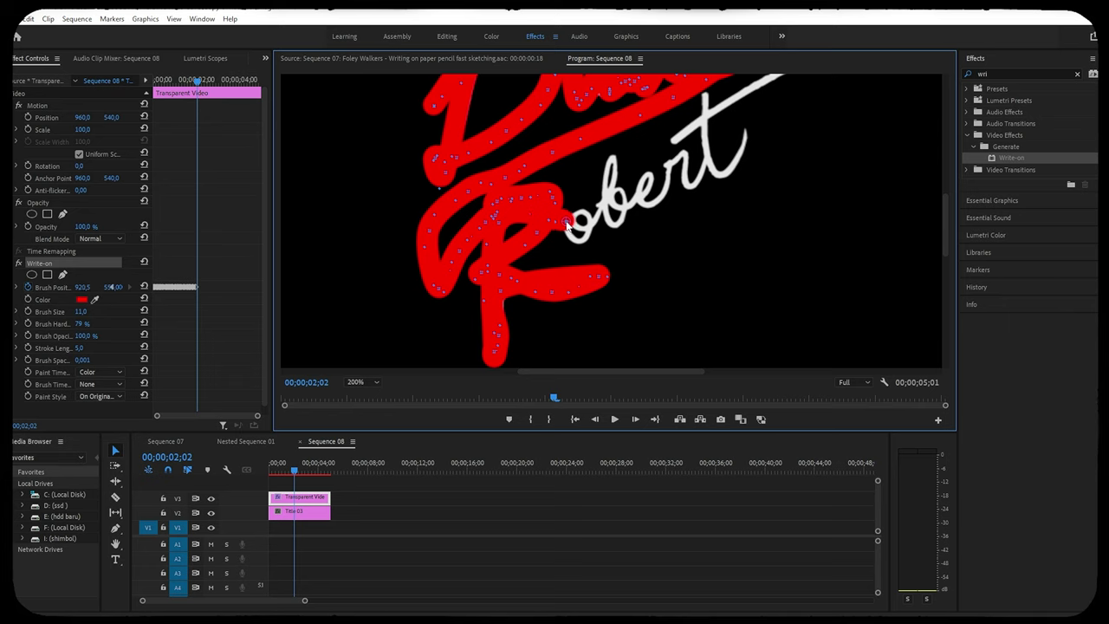
key("Right")
key("Right")
left_click(576, 227)
key("Right")
key("Right")
left_click(590, 227)
key("Right")
key("Right")
key("Right")
left_click(598, 202)
key("Right")
key("Right")
left_click(612, 177)
key("Right")
key("Right")
key("Right")
left_click(606, 176)
- Continue the stroke down the R and along the middle letters of Robert
key("Right")
key("Right")
left_click(617, 196)
key("Right")
key("Right")
key("Right")
left_click(621, 201)
key("Right")
key("Right")
left_click(627, 201)
key("Right")
left_click(646, 183)
key("Right")
key("Right")
key("Right")
key("Right")
key("Right")
left_click(663, 186)
key("Right")
key("Right")
key("Right")
left_click(676, 169)
- Loop the stroke around Robert's end and draw the long flourish up to the right
key("Right")
key("Right")
key("Right")
left_click(691, 187)
left_click(707, 158)
key("Right")
key("Right")
key("Right")
key("Right")
key("Right")
key("Right")
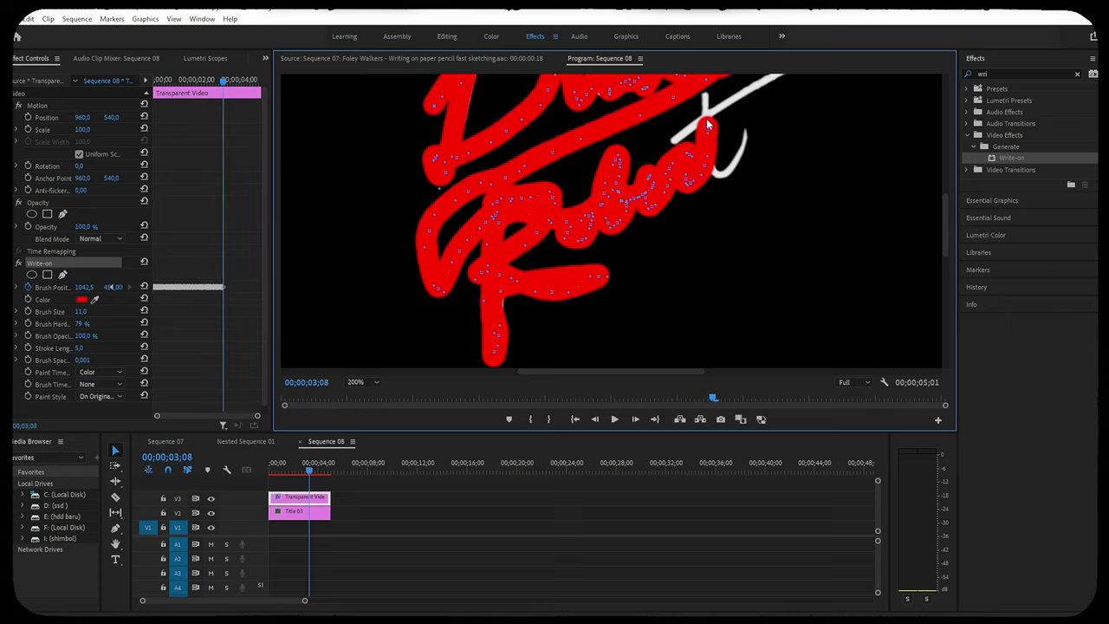
left_click(716, 176)
key("Right")
key("Right")
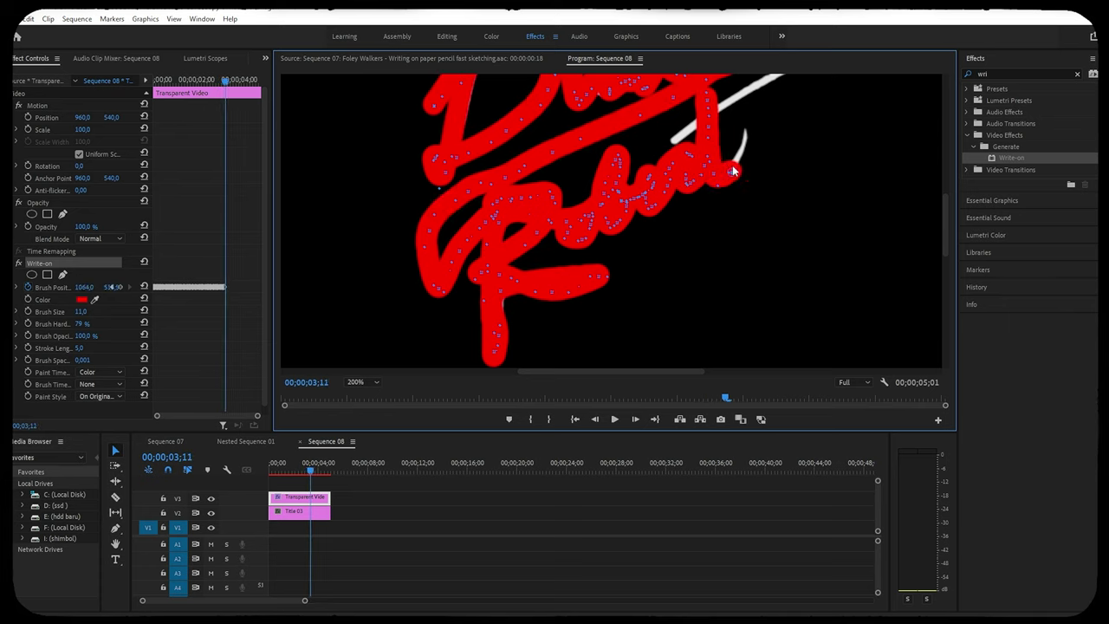
left_click(750, 143)
key("Right")
key("Right")
left_click(724, 107)
key("Right")
left_click(759, 93)
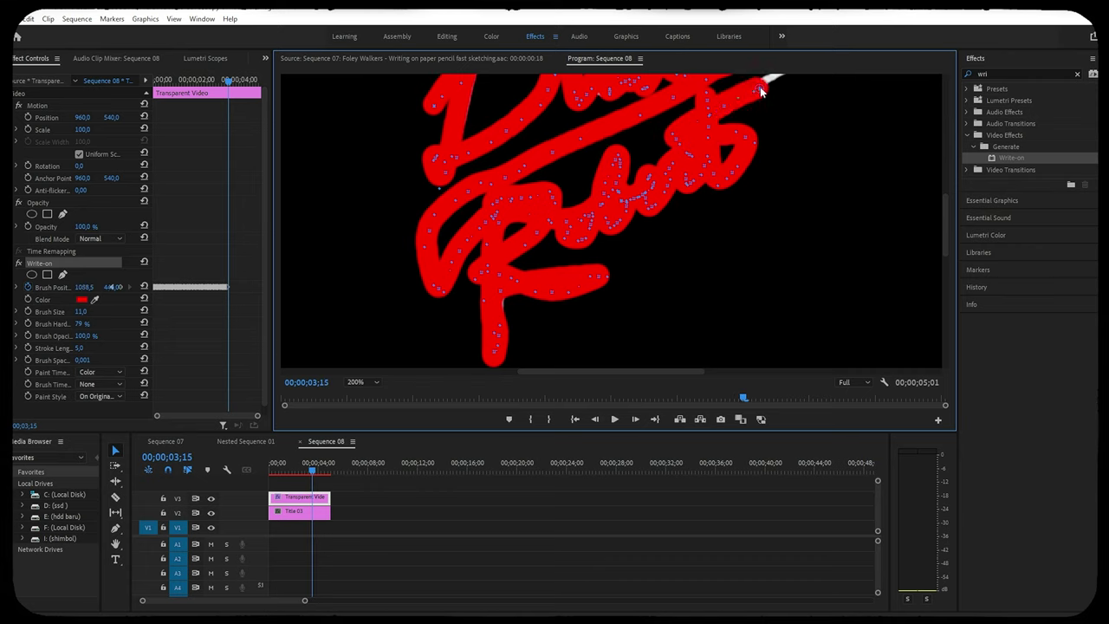
left_click_drag(946, 201, 946, 149)
key("Right")
key("Right")
left_click_drag(761, 208, 916, 126)
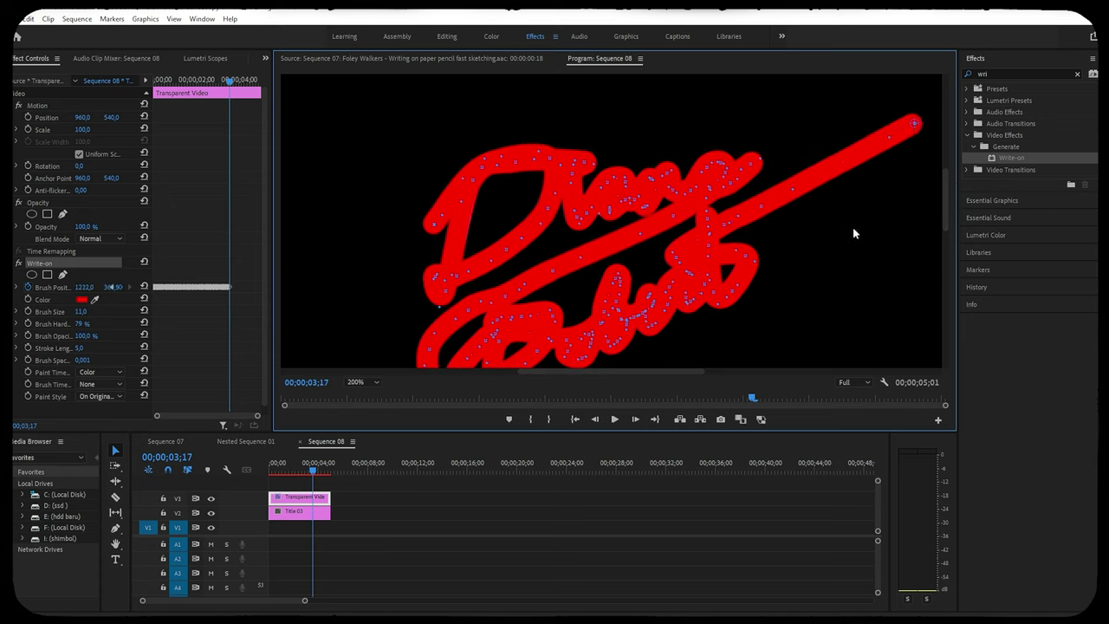
- Deselect the clip and set the preview zoom to Fit, then 75%
left_click(450, 506)
left_click(363, 382)
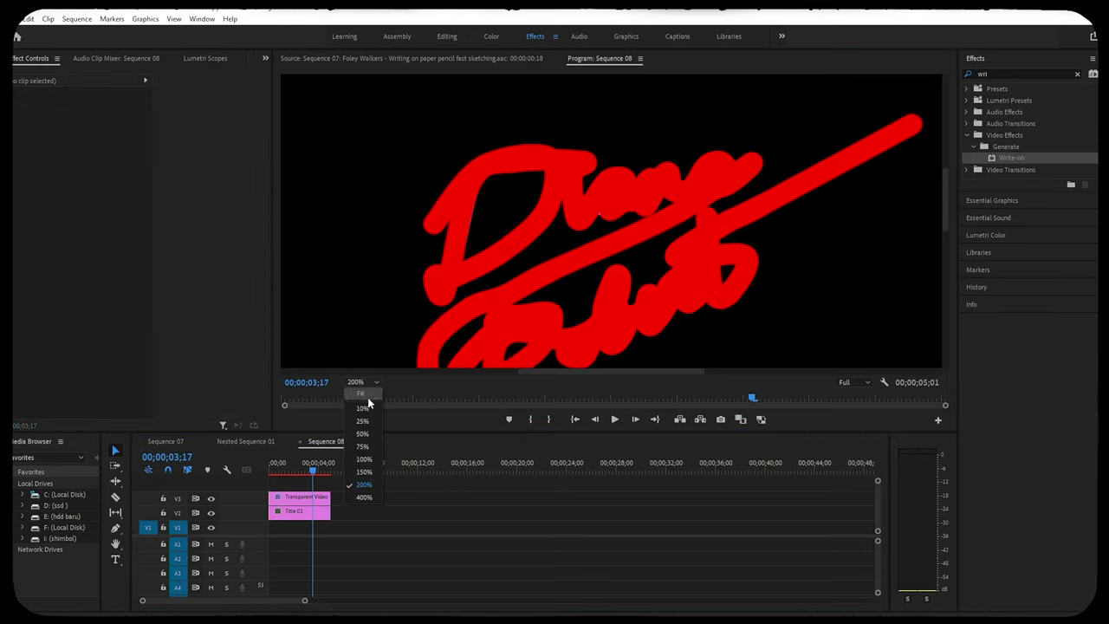
left_click(367, 398)
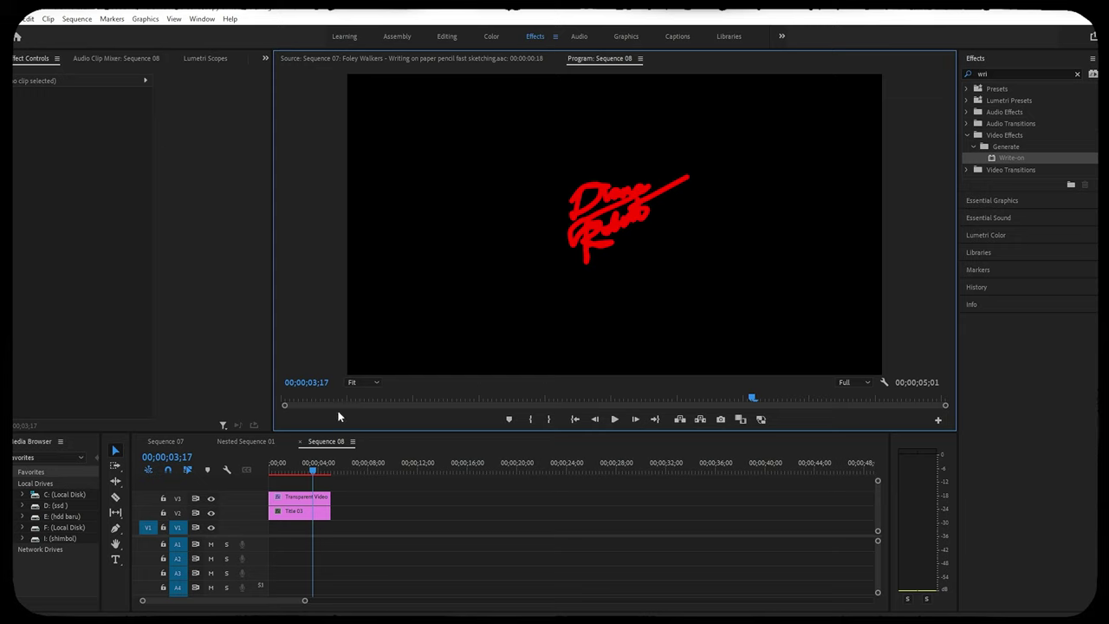
left_click(363, 382)
left_click(367, 441)
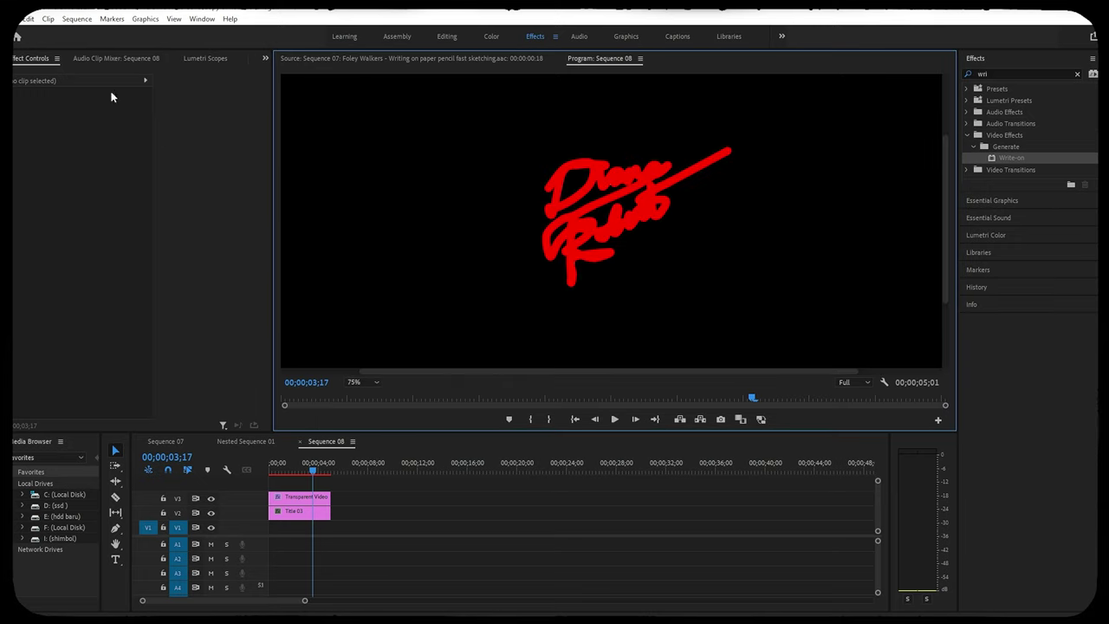
left_click(265, 58)
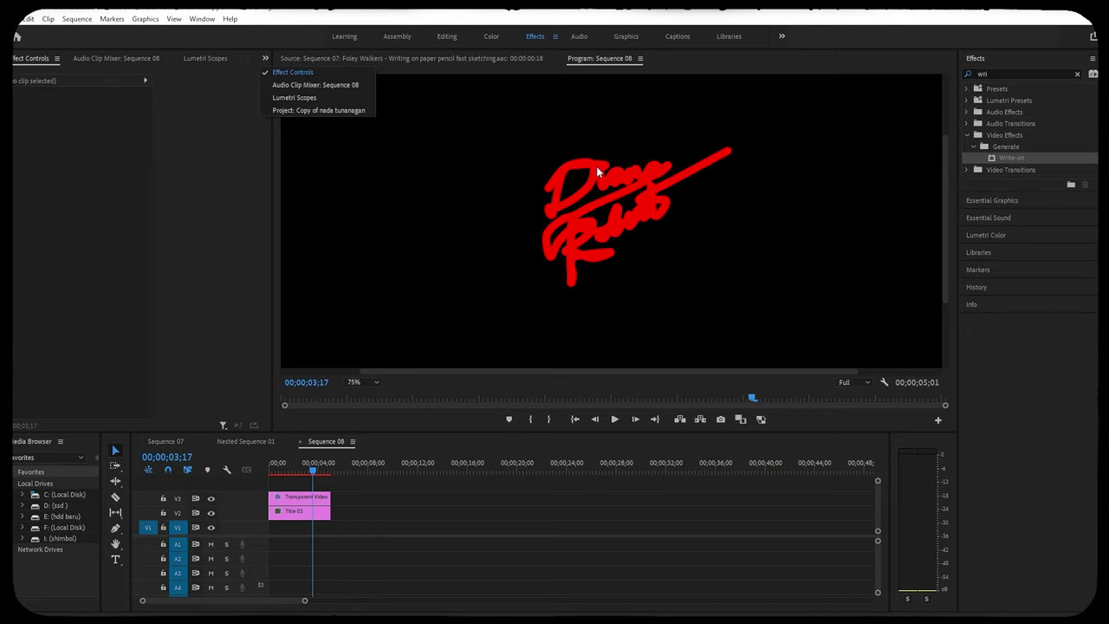
left_click(220, 194)
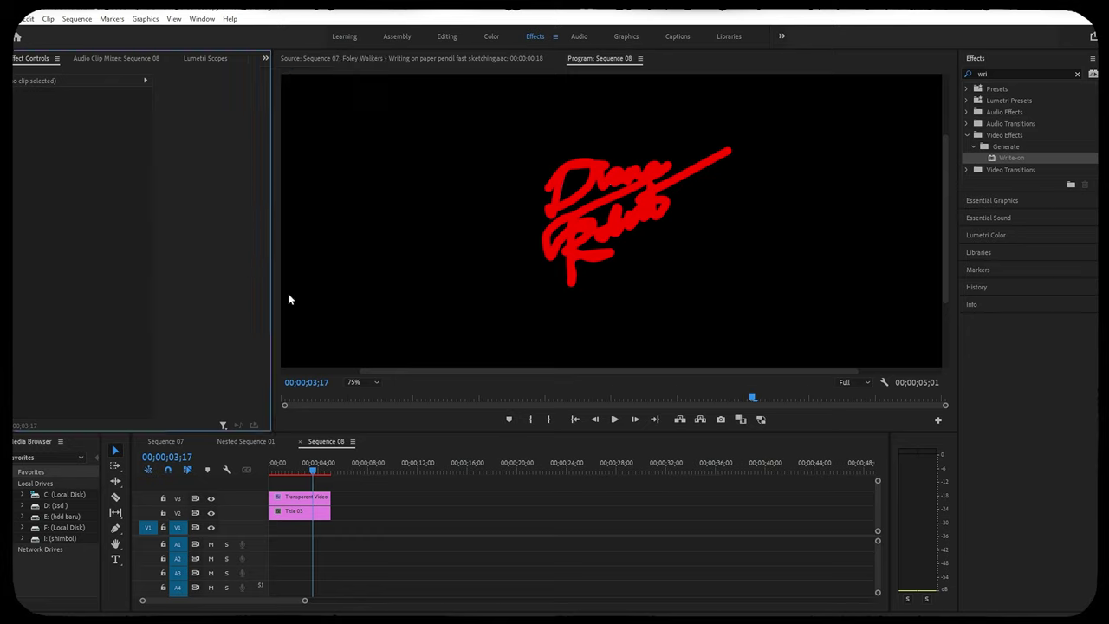
left_click(282, 469)
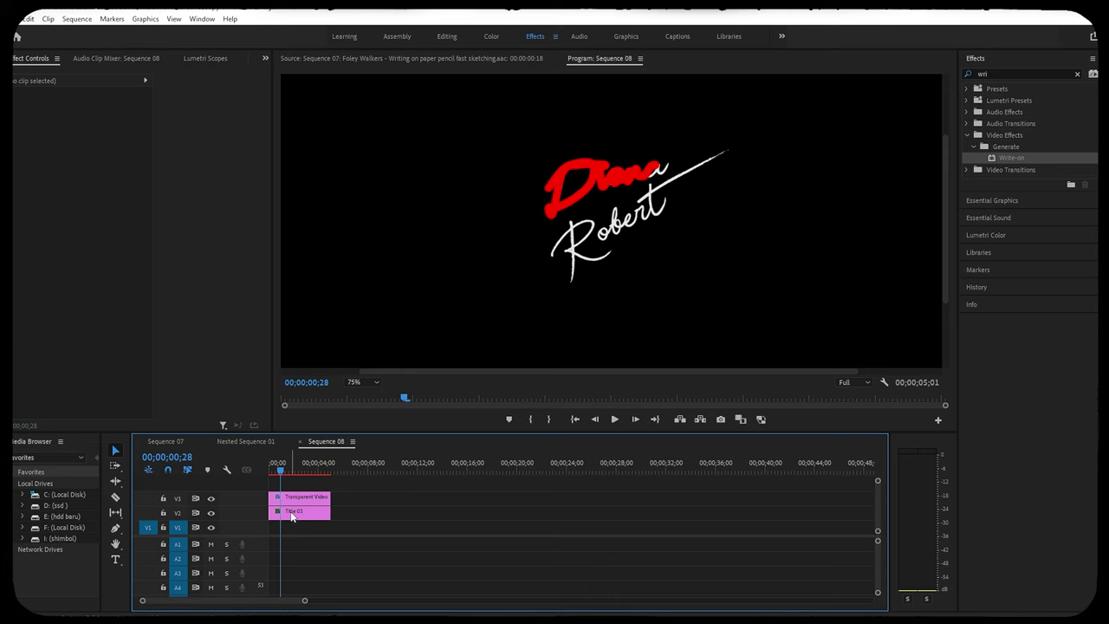
left_click(292, 515)
left_click_drag(279, 472, 297, 474)
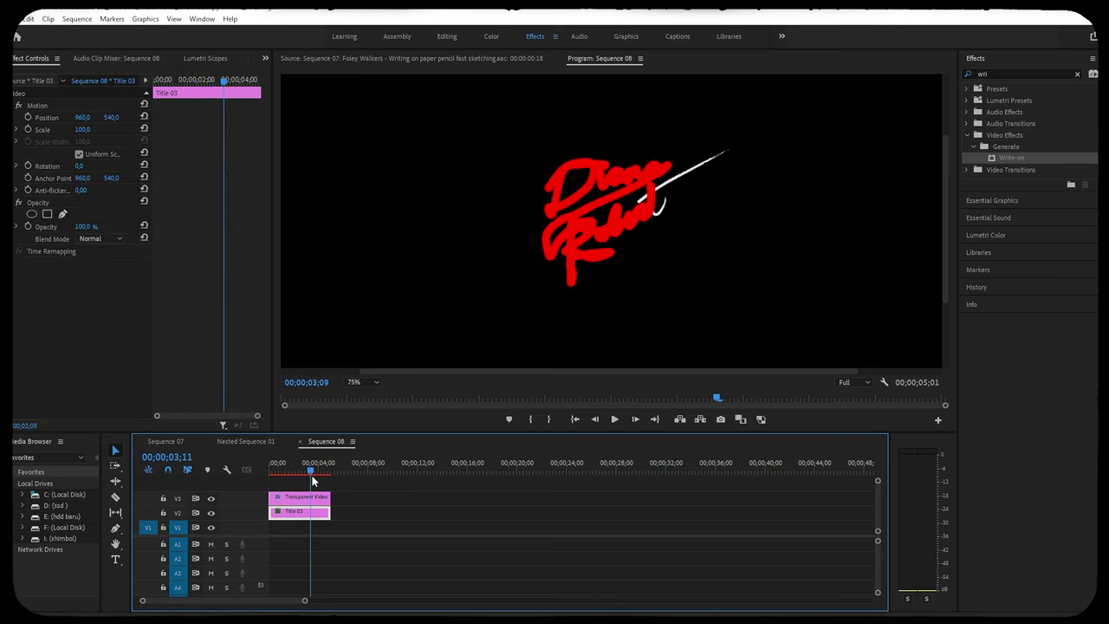
mouse_move(297, 474)
left_mouse_down()
mouse_move(274, 482)
mouse_move(320, 487)
left_mouse_up()
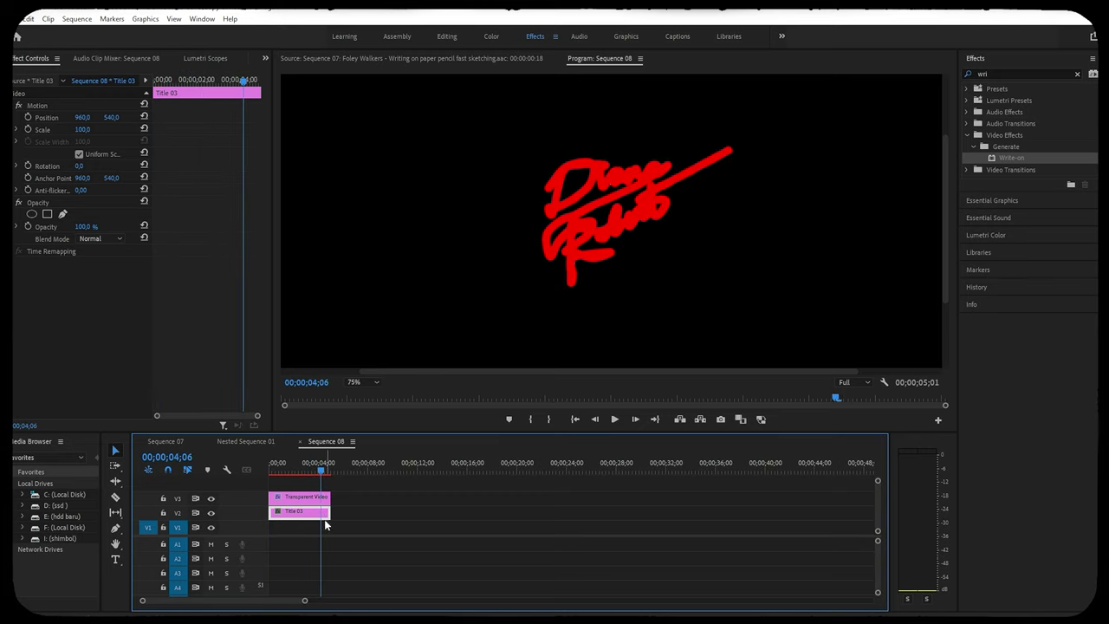
left_click(279, 468)
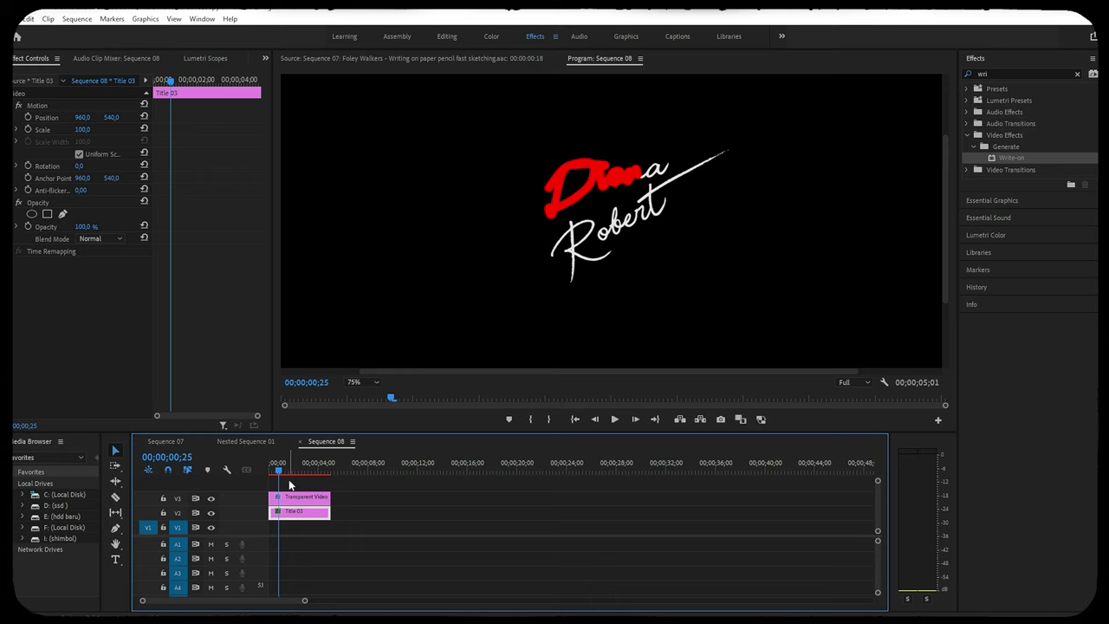
key("space")
left_click_drag(1002, 74, 958, 77)
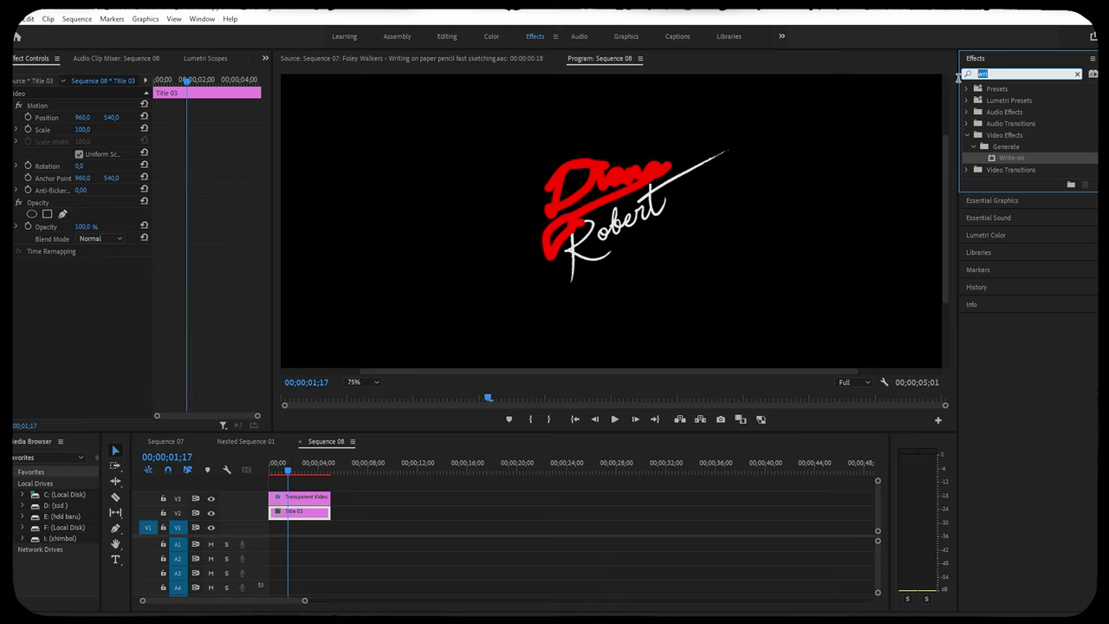
- Apply Track Matte Key to Title 03 and set its Matte to Video 3
type("tr")
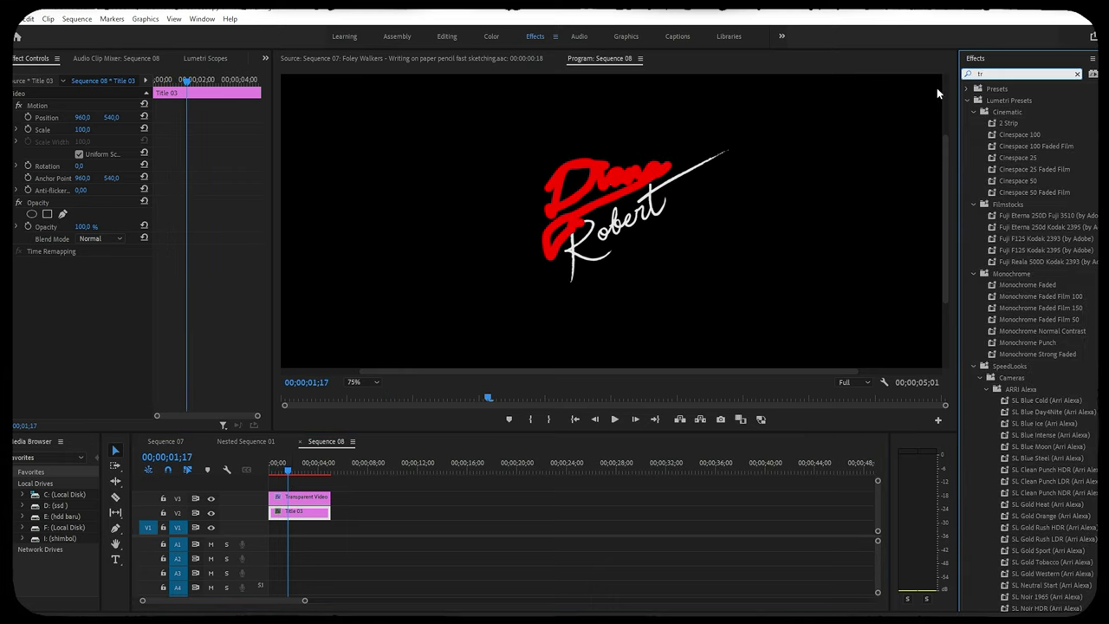
type("a")
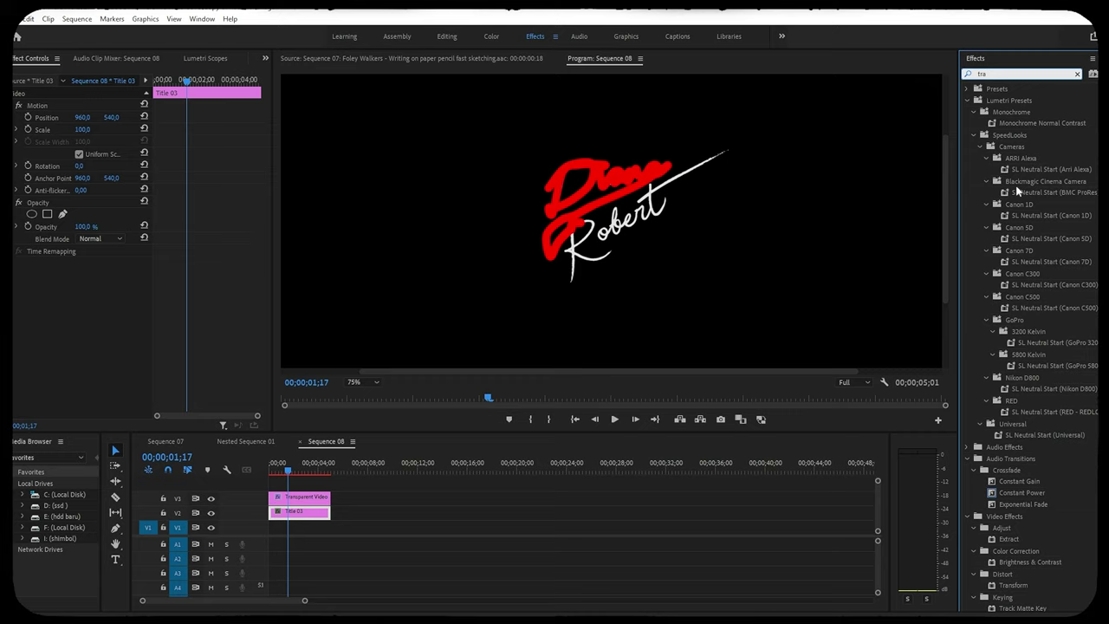
type("c")
left_click(1018, 184)
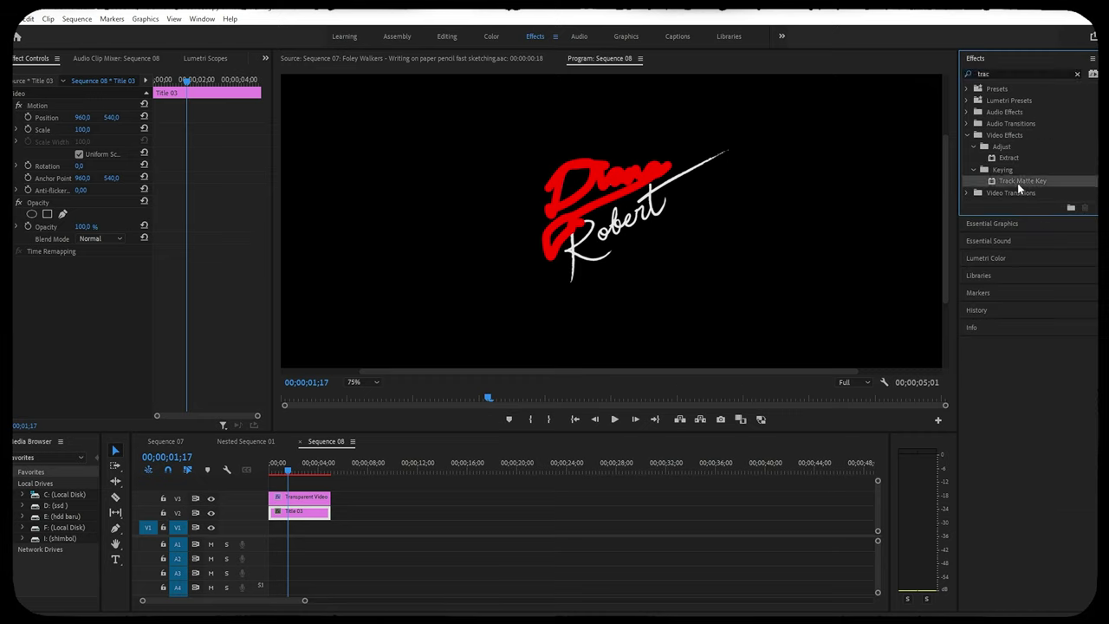
mouse_move(393, 492)
left_mouse_down()
mouse_move(305, 500)
mouse_move(291, 516)
left_mouse_up()
left_click(94, 287)
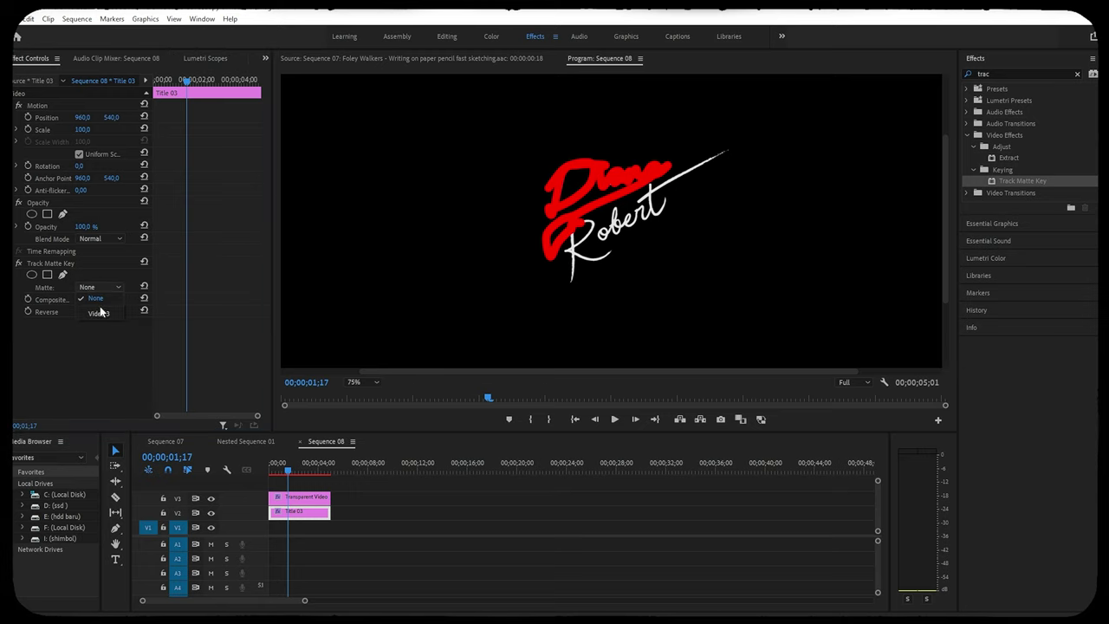
left_click(100, 313)
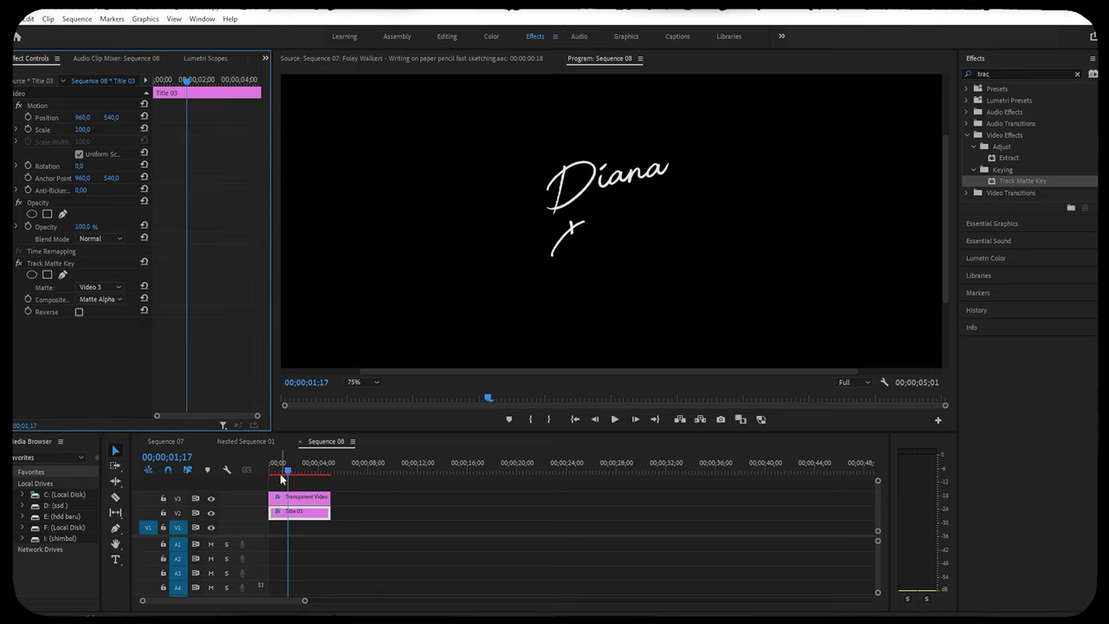
- Play back Sequence 08's signature write-on at Fit zoom until Robert is drawn
left_click_drag(281, 479, 260, 479)
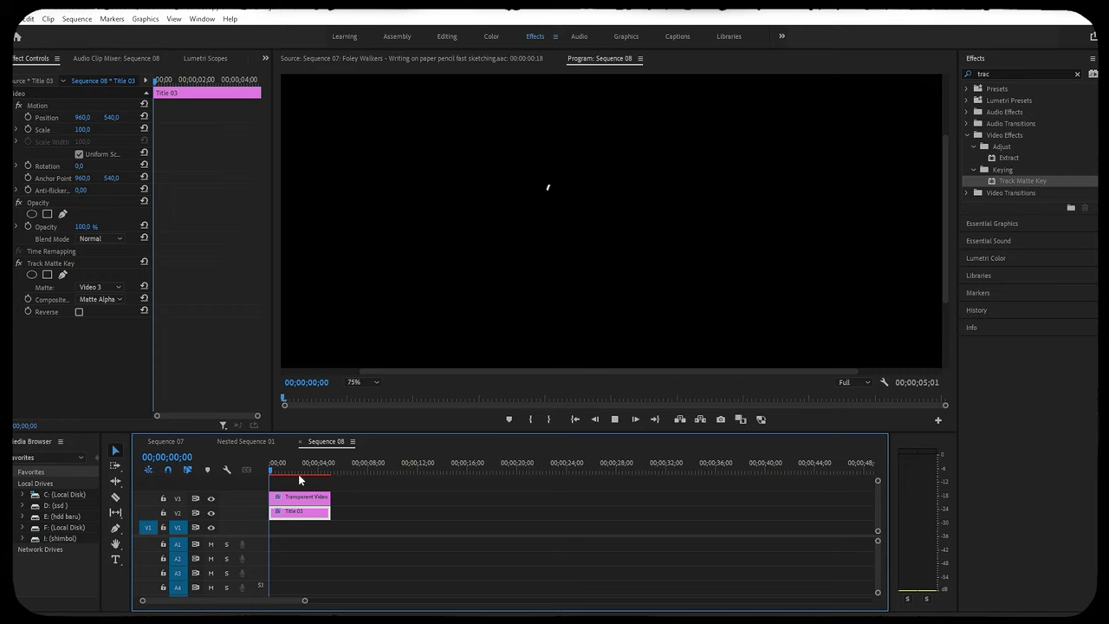
key("space")
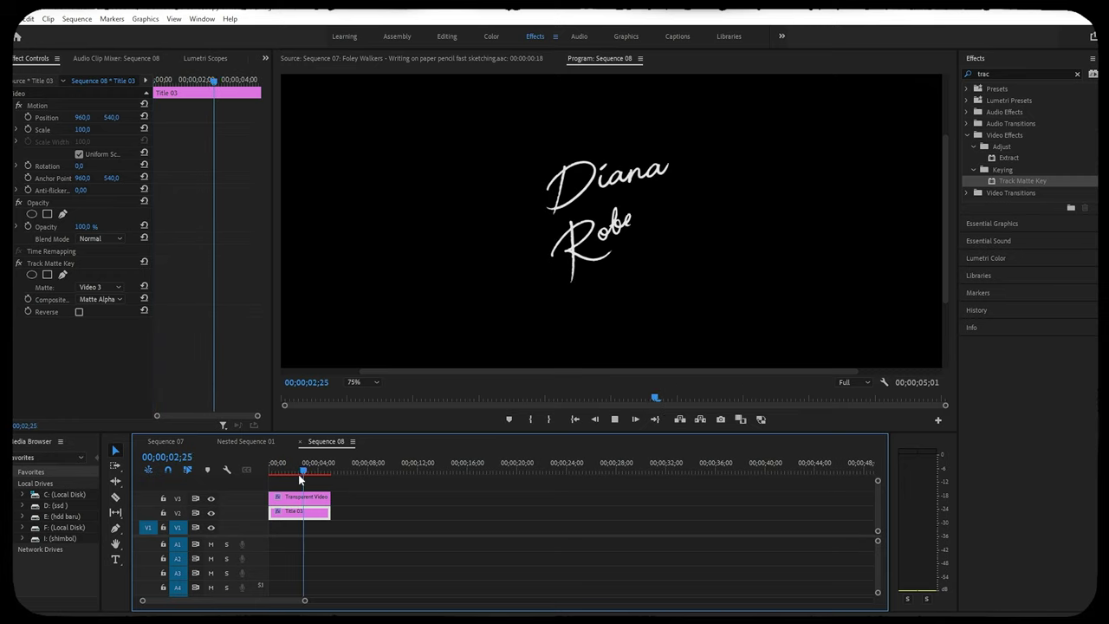
left_click(266, 470)
mouse_move(266, 469)
left_mouse_down()
mouse_move(318, 471)
mouse_move(249, 478)
left_mouse_up()
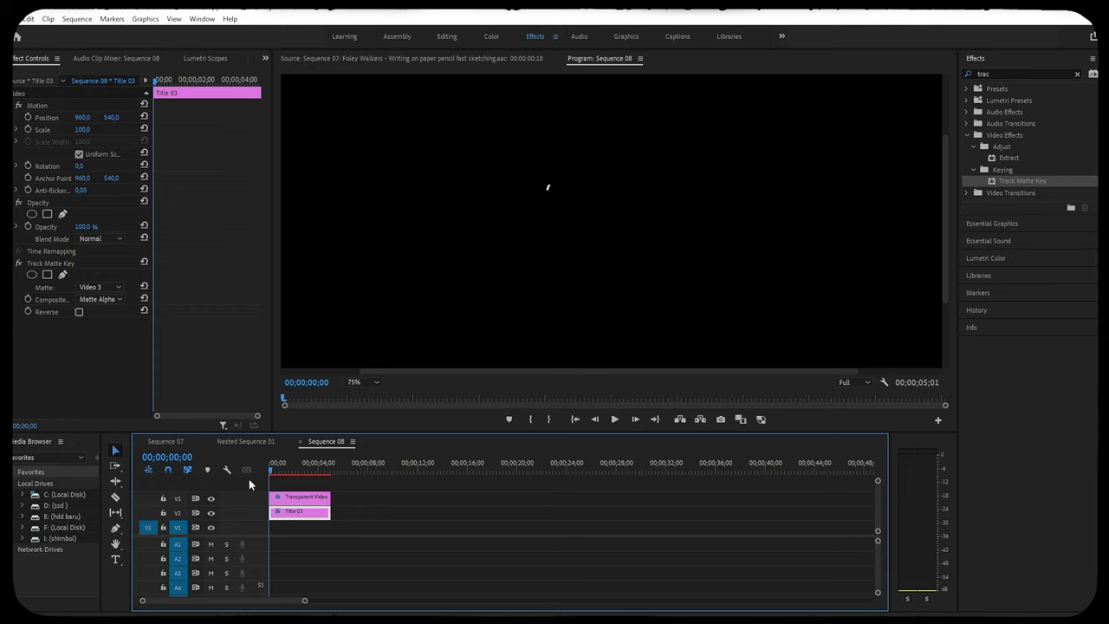
left_click(364, 382)
left_click(362, 387)
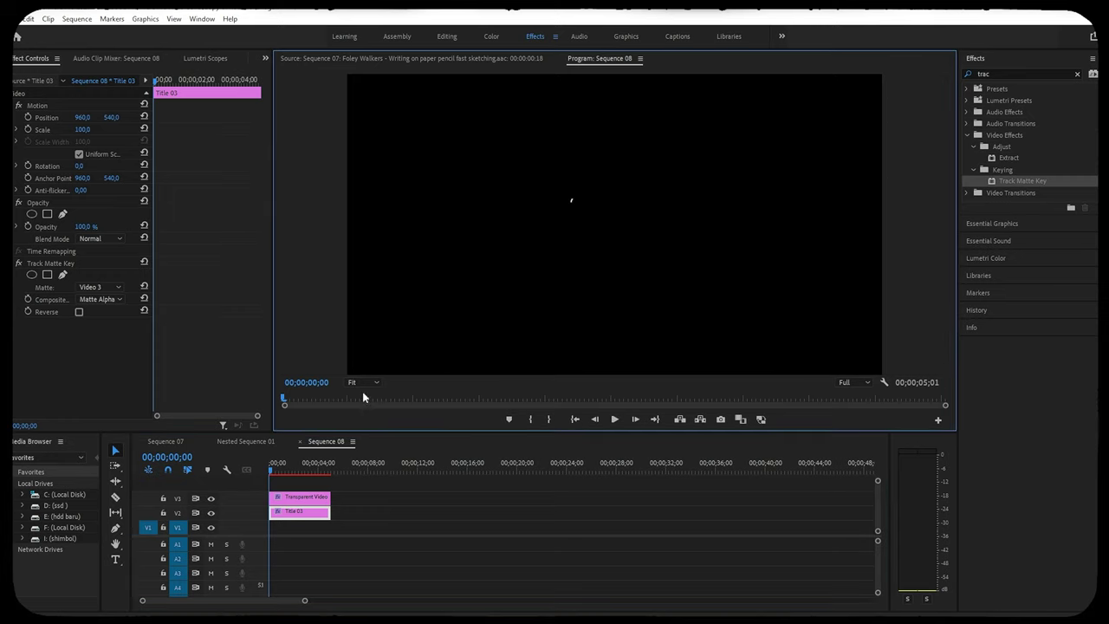
key("space")
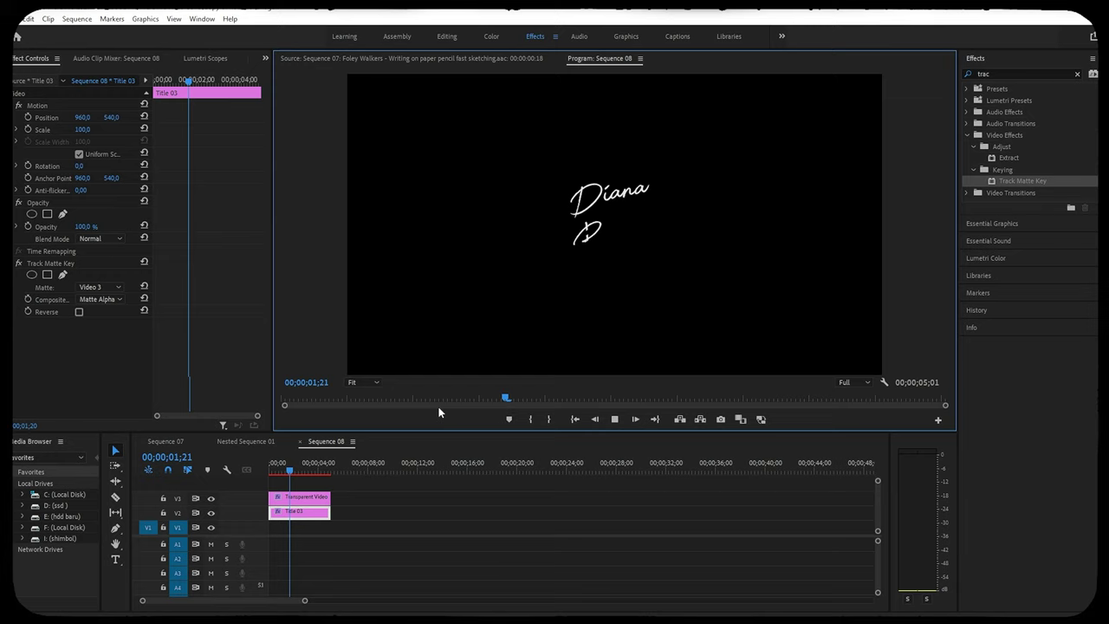
key("space")
- Rewind Sequence 08, switch to Sequence 07, and select the pencil-writing sound clip
left_click(273, 474)
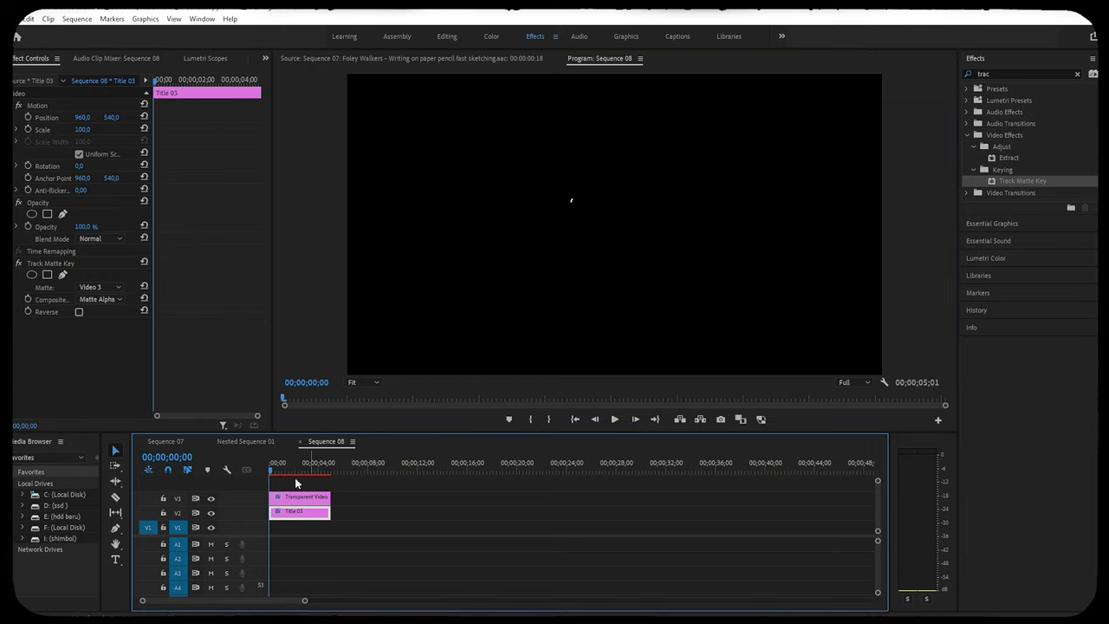
left_click(162, 442)
left_click(309, 579)
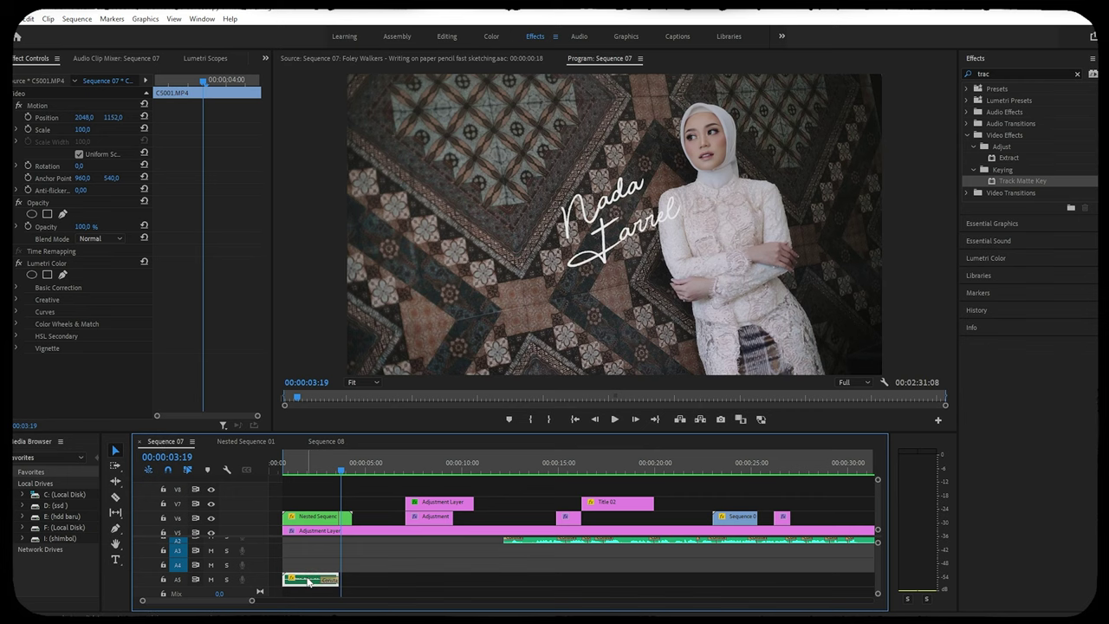
- Preview the Foley pencil sound, place it at the start of Sequence 08, and save
double_click(307, 581)
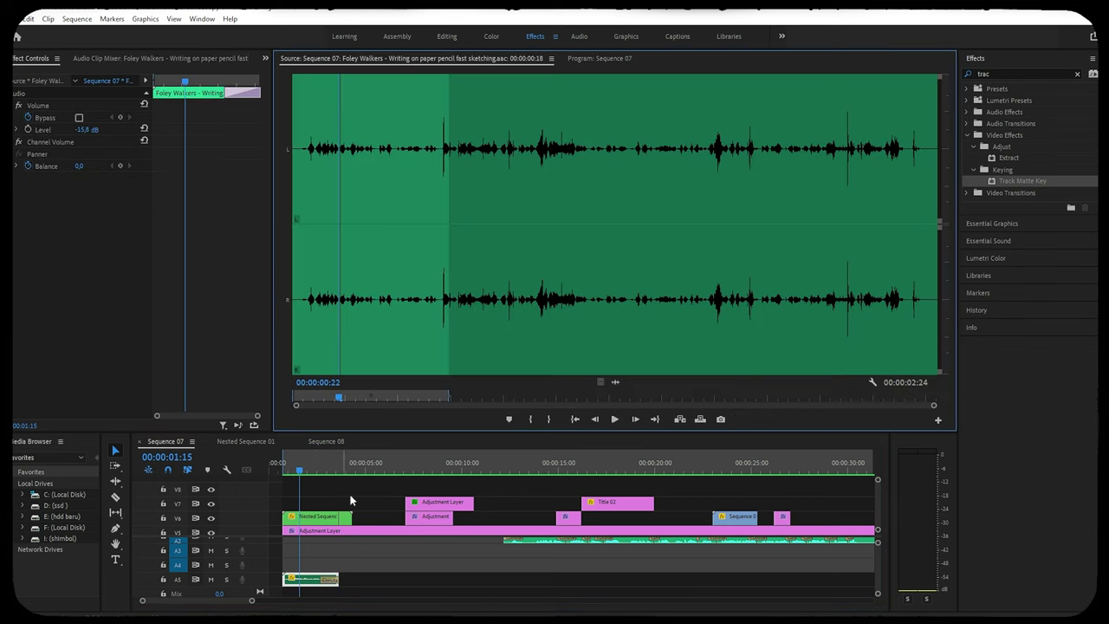
left_click_drag(342, 400, 645, 399)
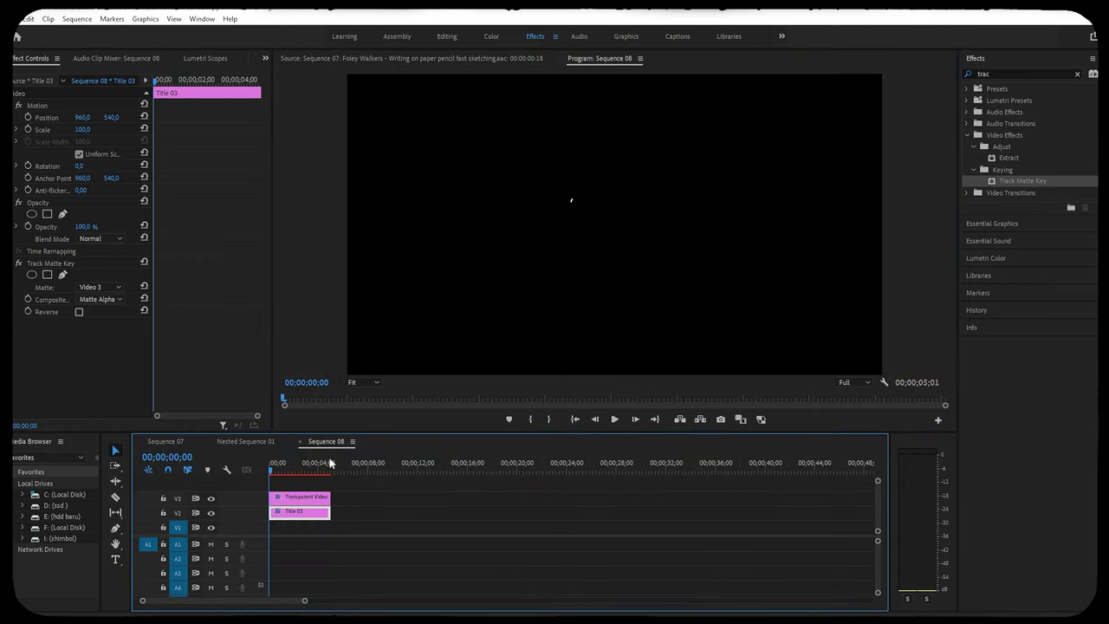
left_click_drag(326, 443, 278, 546)
left_click_drag(307, 602, 213, 600)
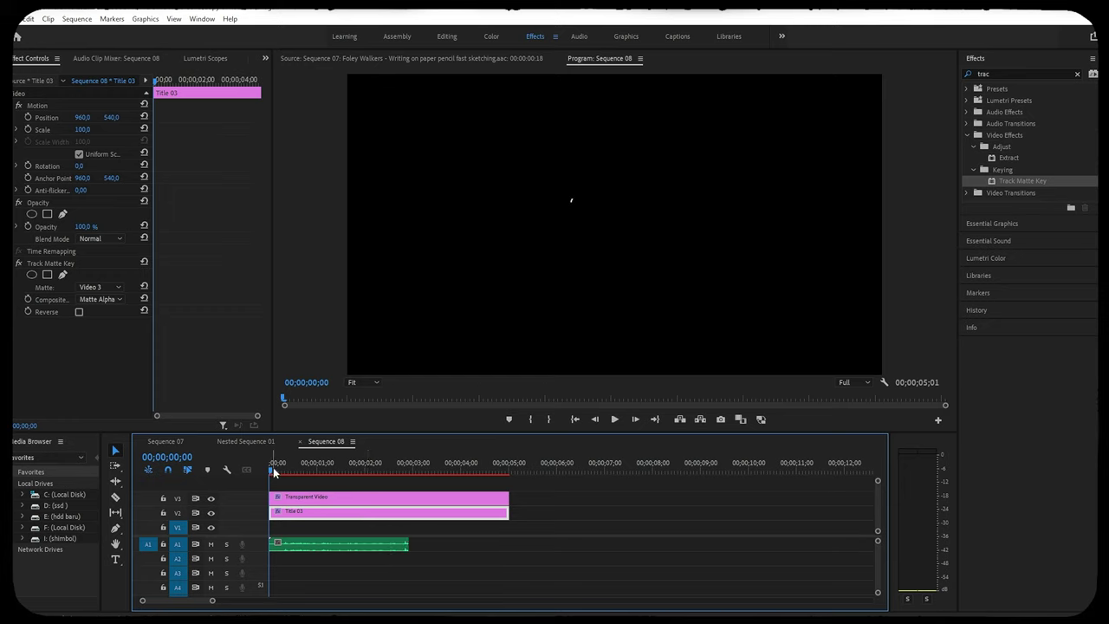
key("ctrl+s")
- Lengthen and reposition the sound clip to cover the writing, previewing with playback
left_click_drag(408, 545, 427, 545)
key("space")
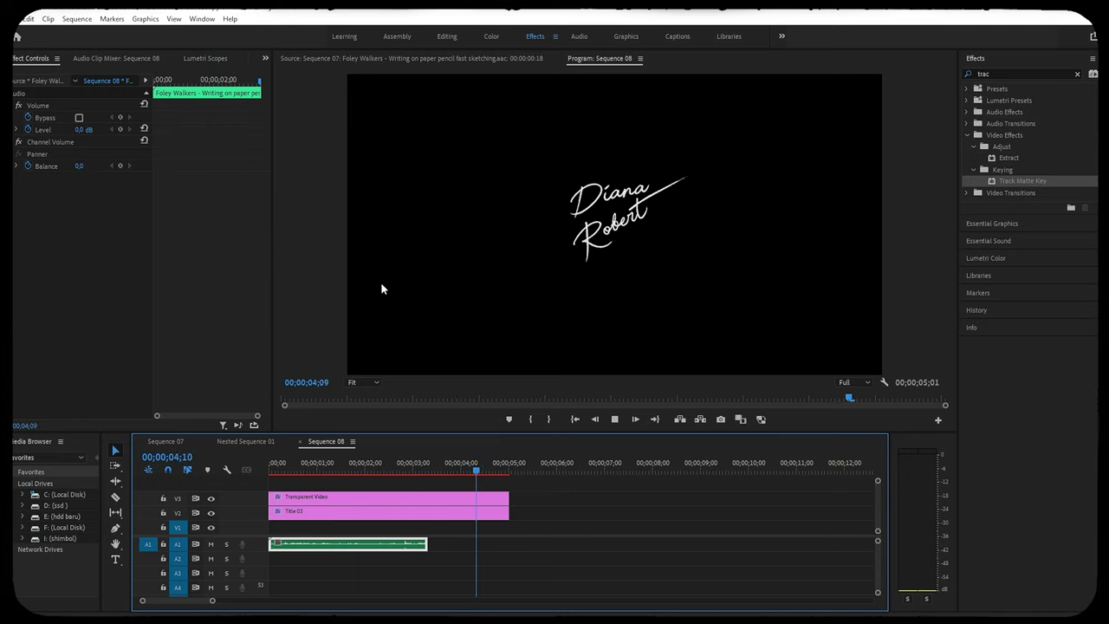
key("Home")
left_click_drag(408, 548, 422, 547)
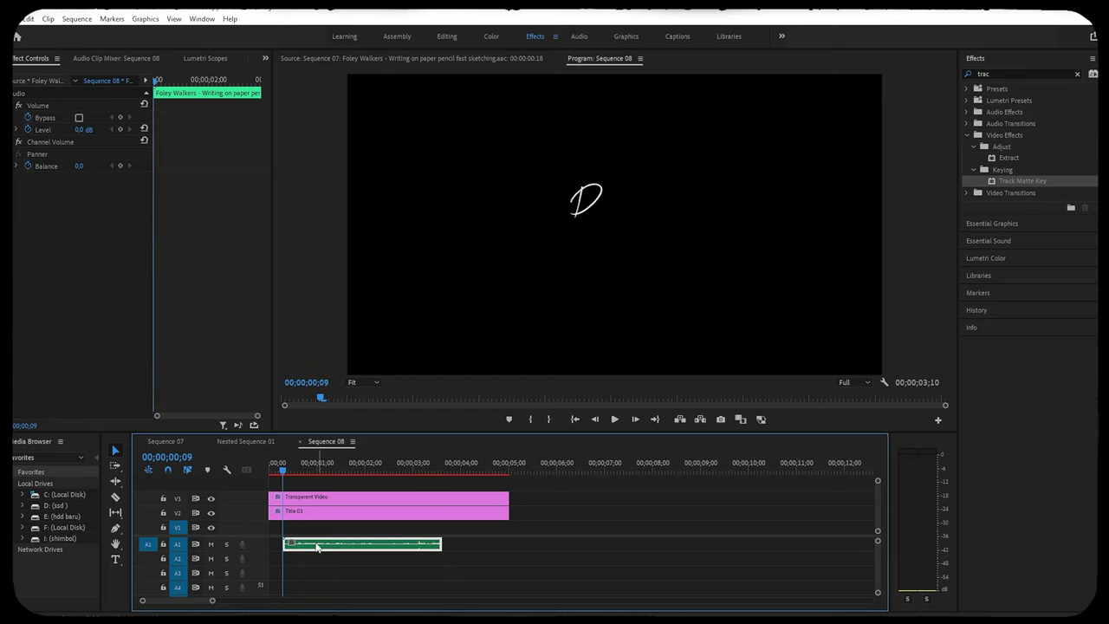
left_click_drag(317, 546, 303, 546)
left_click_drag(425, 544, 451, 543)
key("space")
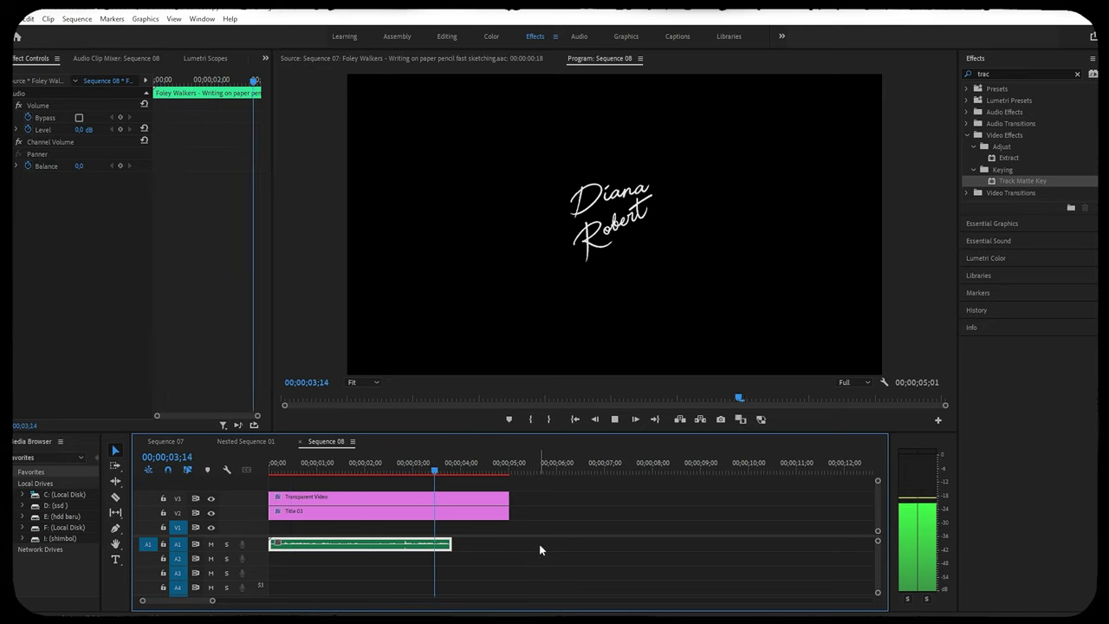
key("space")
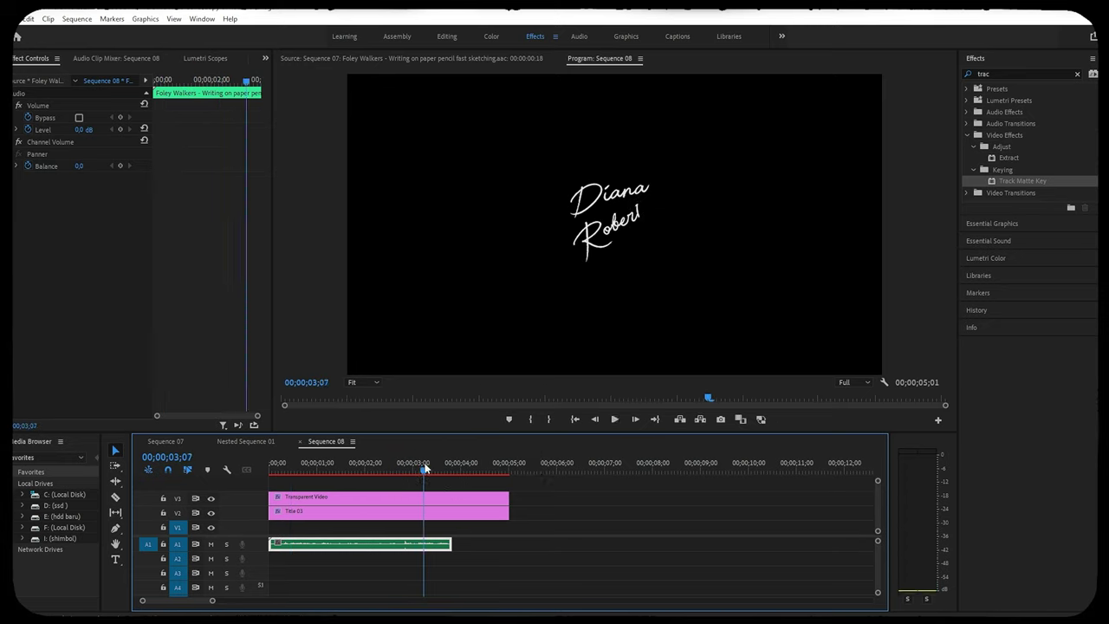
- Replay the animation from the start and cut the Transparent Video to end with the sound
left_click_drag(423, 463, 261, 463)
key("space")
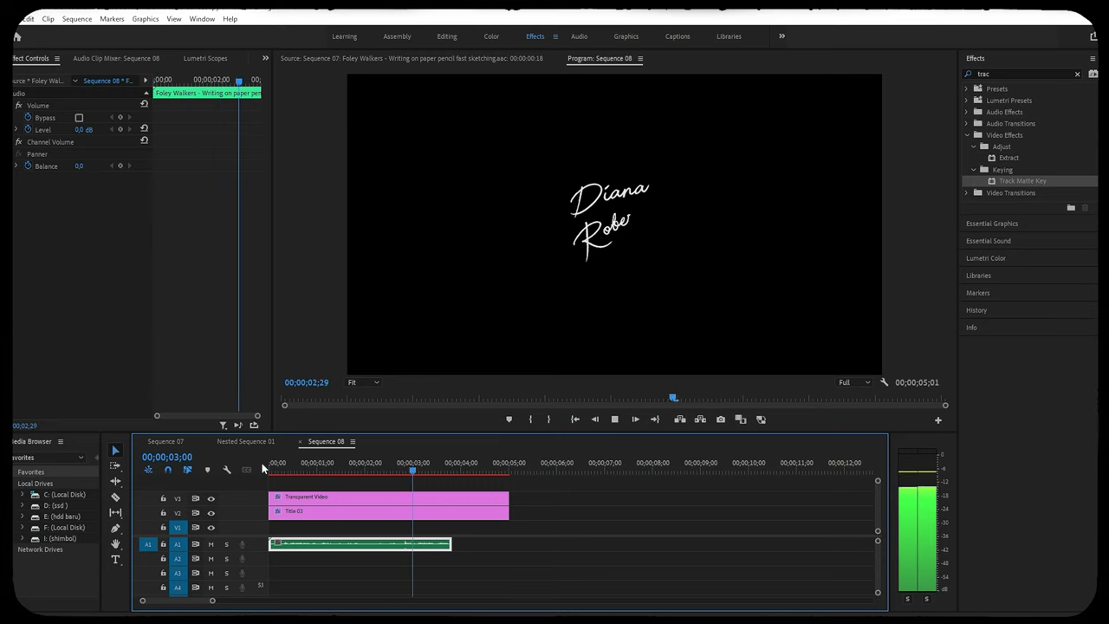
key("space")
key("ctrl+z")
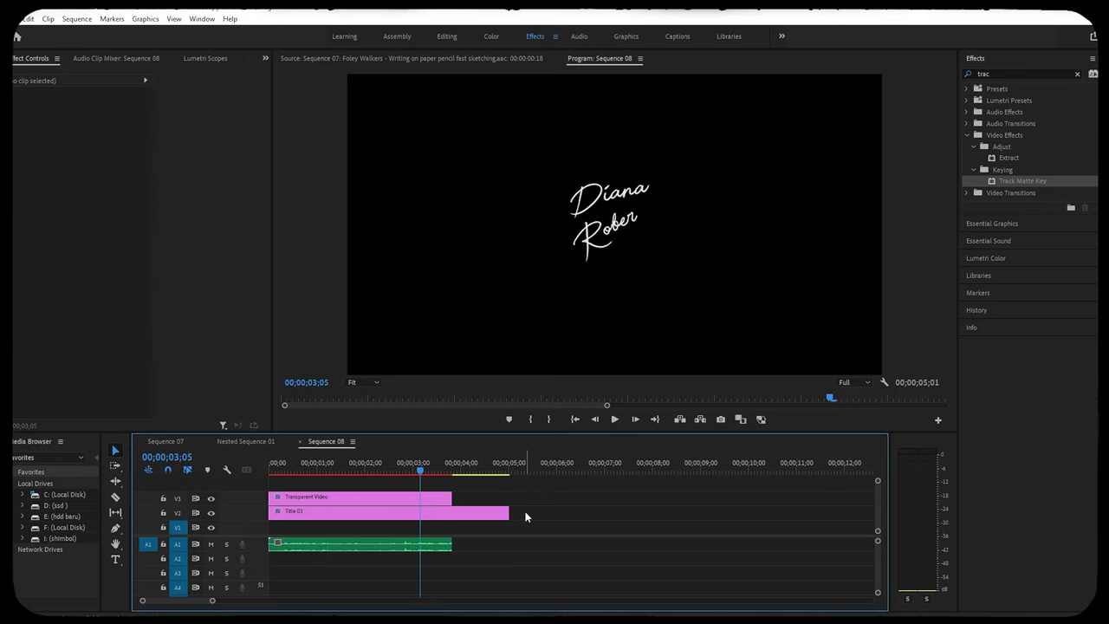
- Cut Title 03 to end with the sound, then nest all three clips as Nested Sequence 03
key("ctrl+z")
left_click_drag(508, 491, 381, 544)
right_click(381, 544)
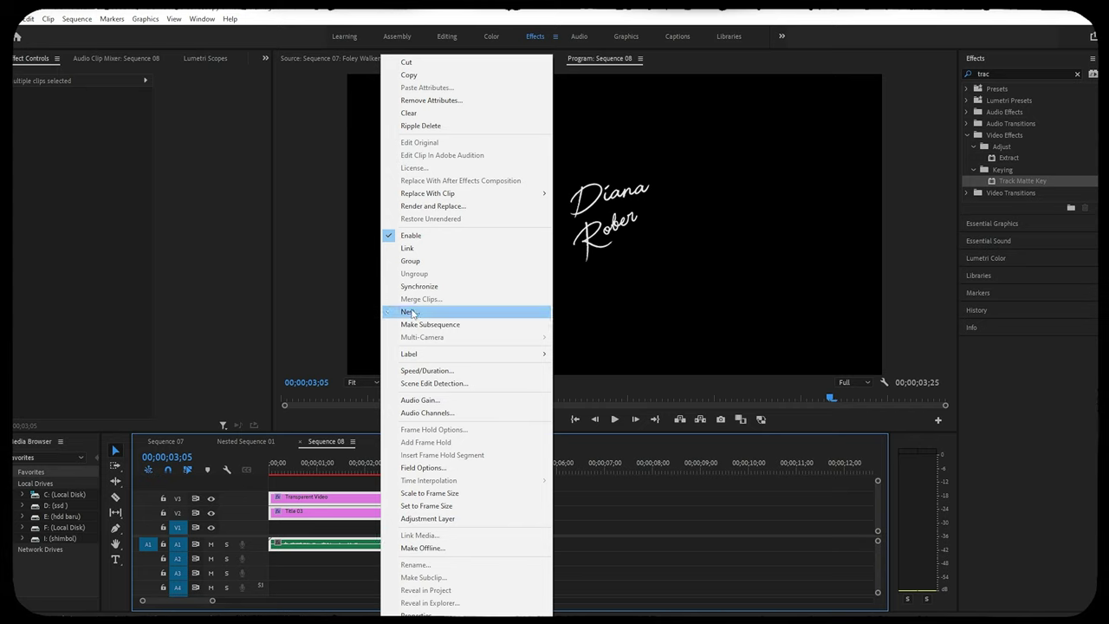
left_click(412, 312)
left_click(527, 329)
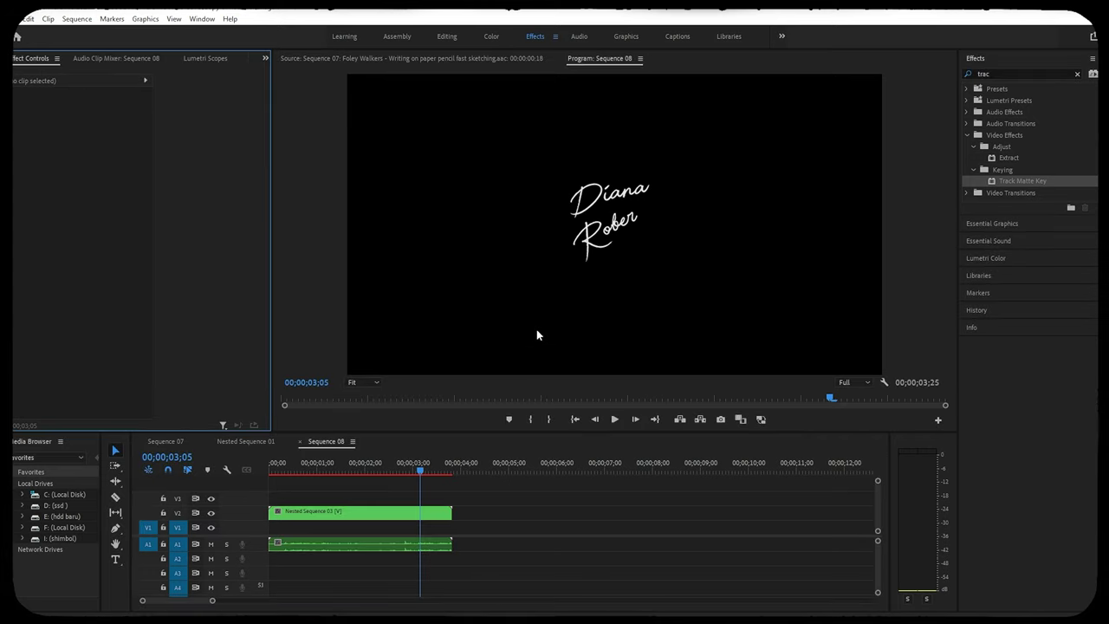
left_click(358, 519)
- Lay Sequence 08 on V4 over the wedding footage, preview it, and open the nested clip
left_click_drag(291, 478, 391, 475)
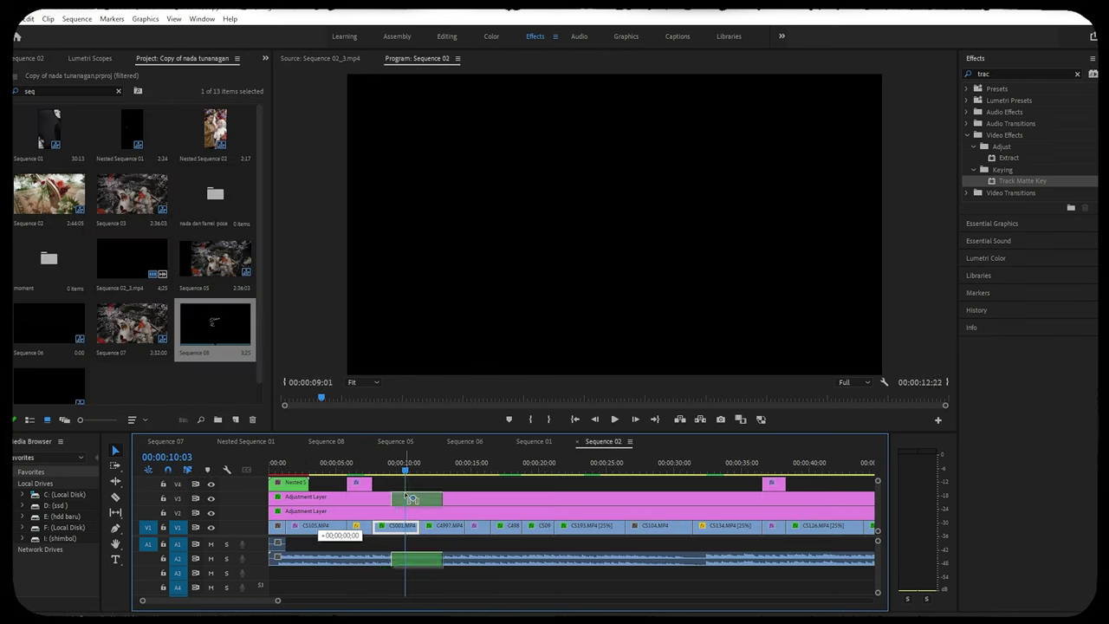
left_click_drag(398, 483, 399, 482)
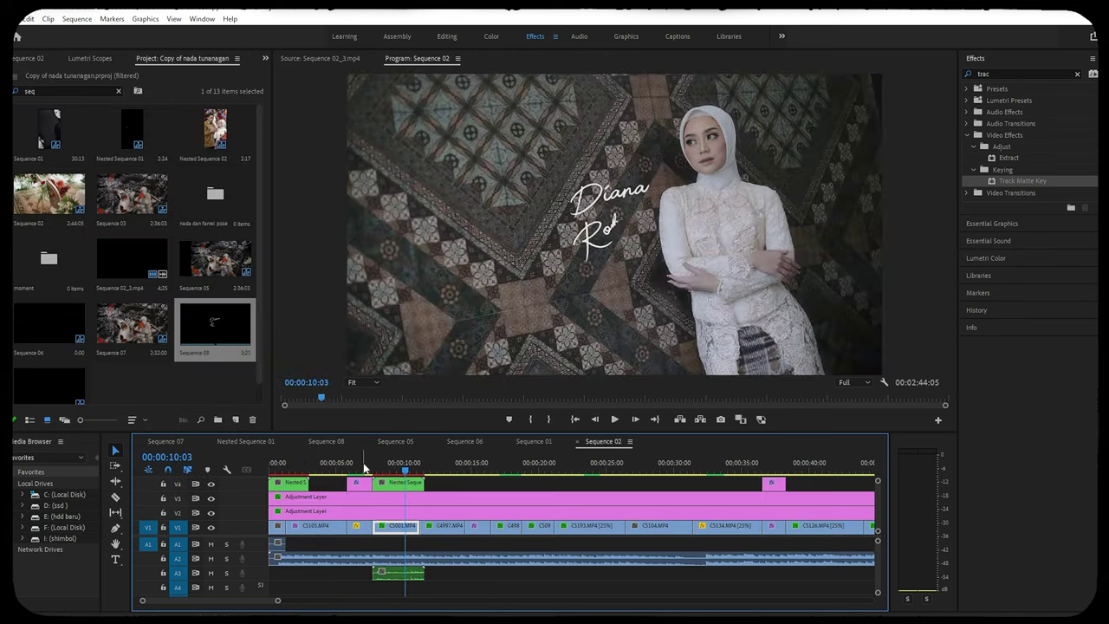
left_click(363, 468)
key("space")
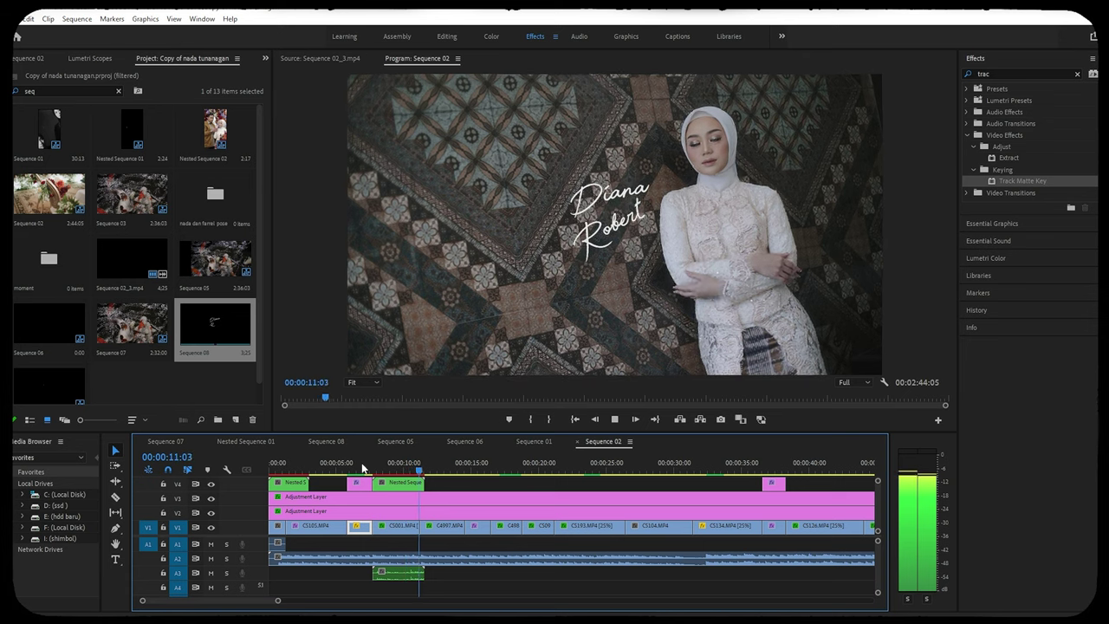
left_click(392, 469)
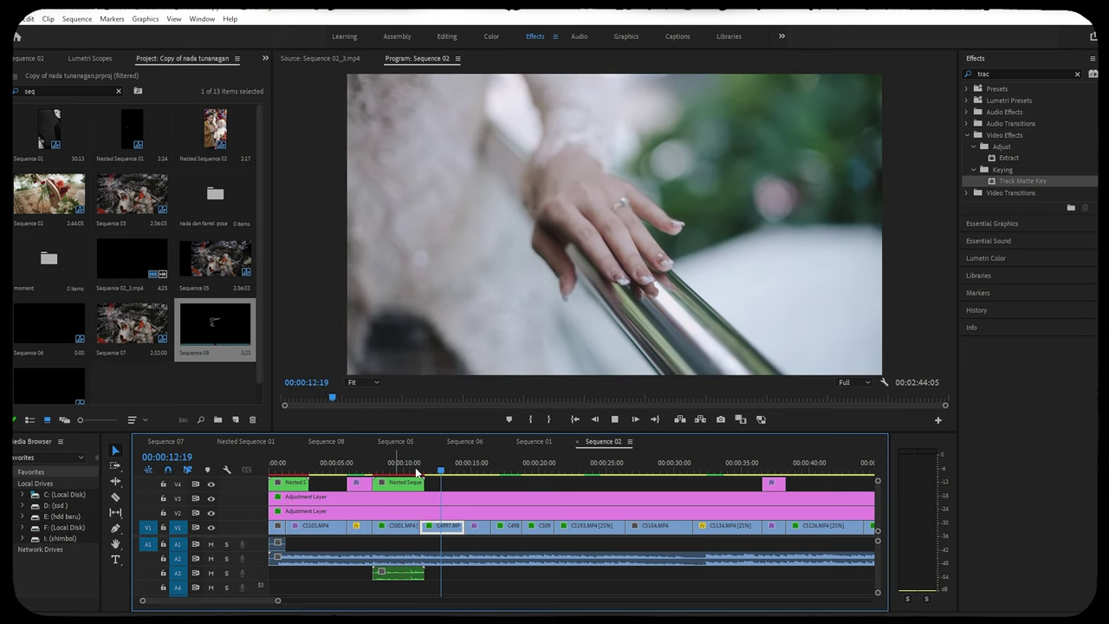
key("space")
double_click(412, 483)
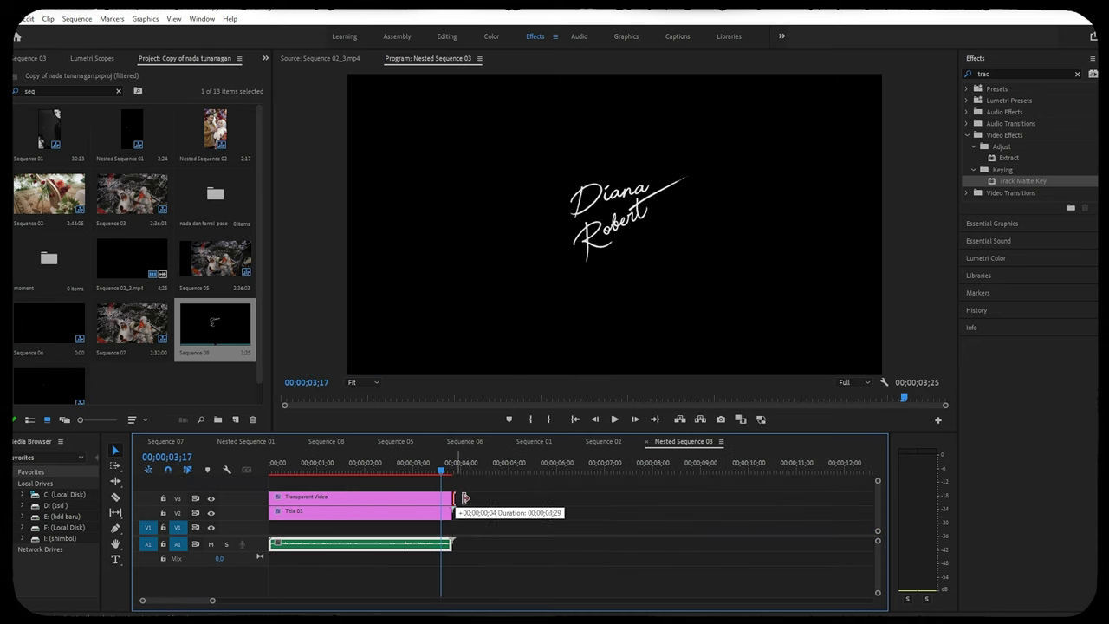
- Lengthen the title and matte clips, then the nested title clip on V4
mouse_move(452, 496)
left_mouse_down()
mouse_move(498, 497)
mouse_move(492, 517)
mouse_move(515, 498)
mouse_move(514, 513)
left_mouse_up()
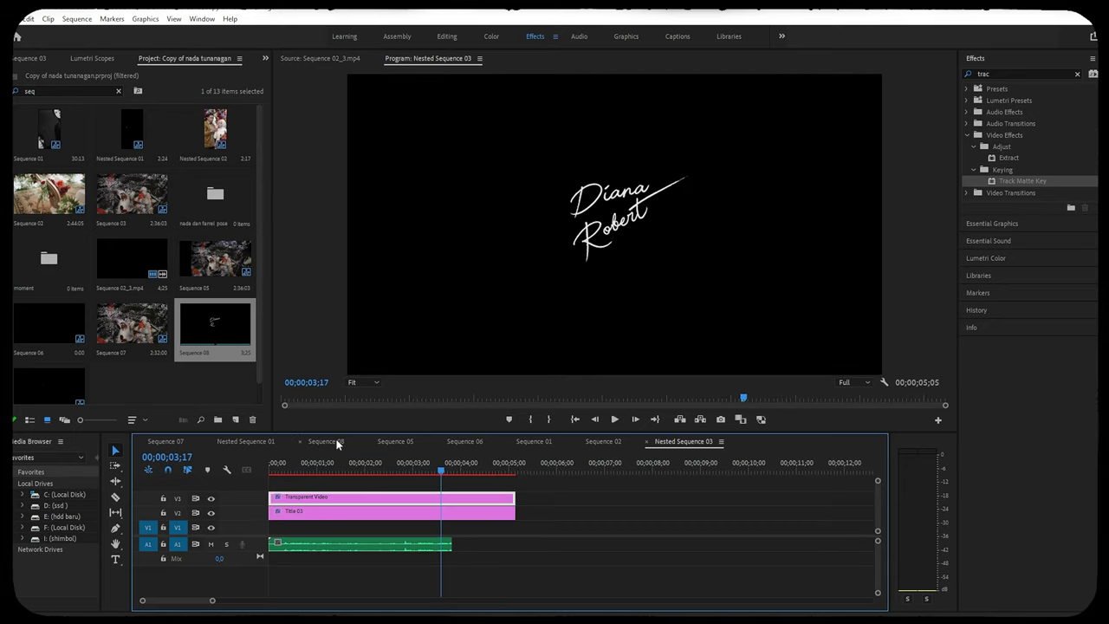
left_click(607, 441)
mouse_move(424, 483)
left_mouse_down()
mouse_move(435, 487)
mouse_move(409, 468)
left_mouse_up()
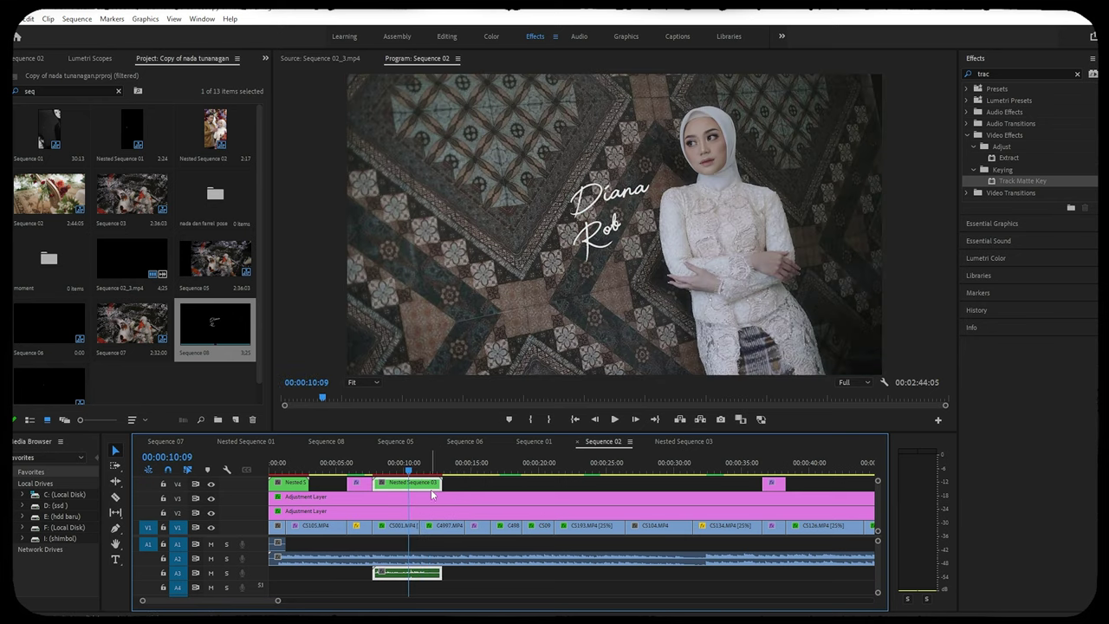
- Scale the nested title to 151%, preview it, and move it later in Sequence 02
left_click(264, 58)
left_click(299, 82)
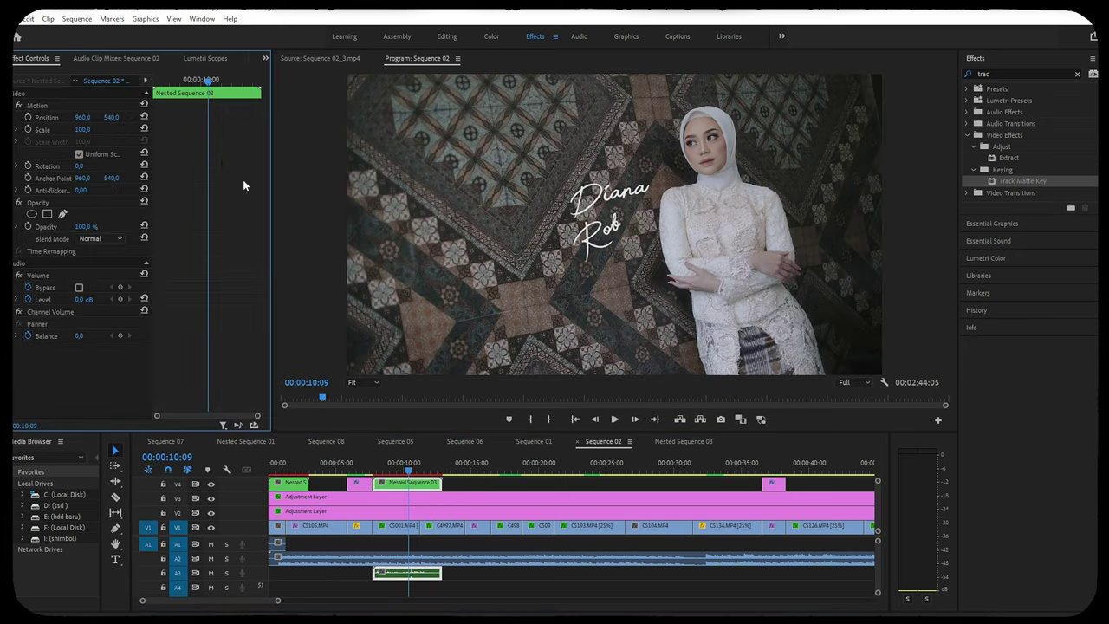
left_click_drag(83, 130, 100, 143)
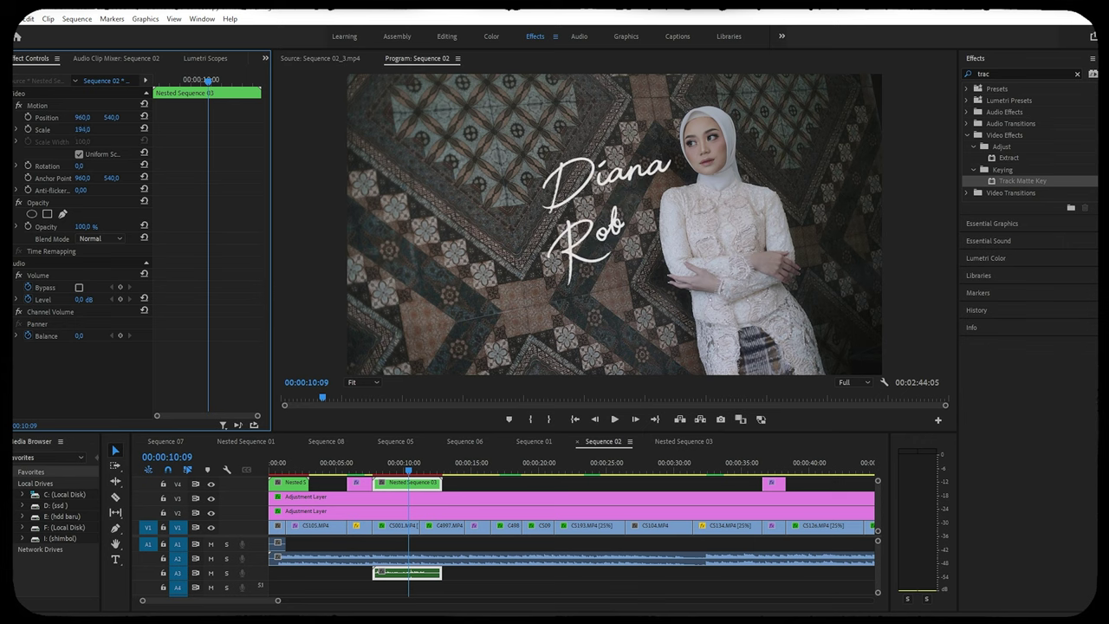
left_click(370, 466)
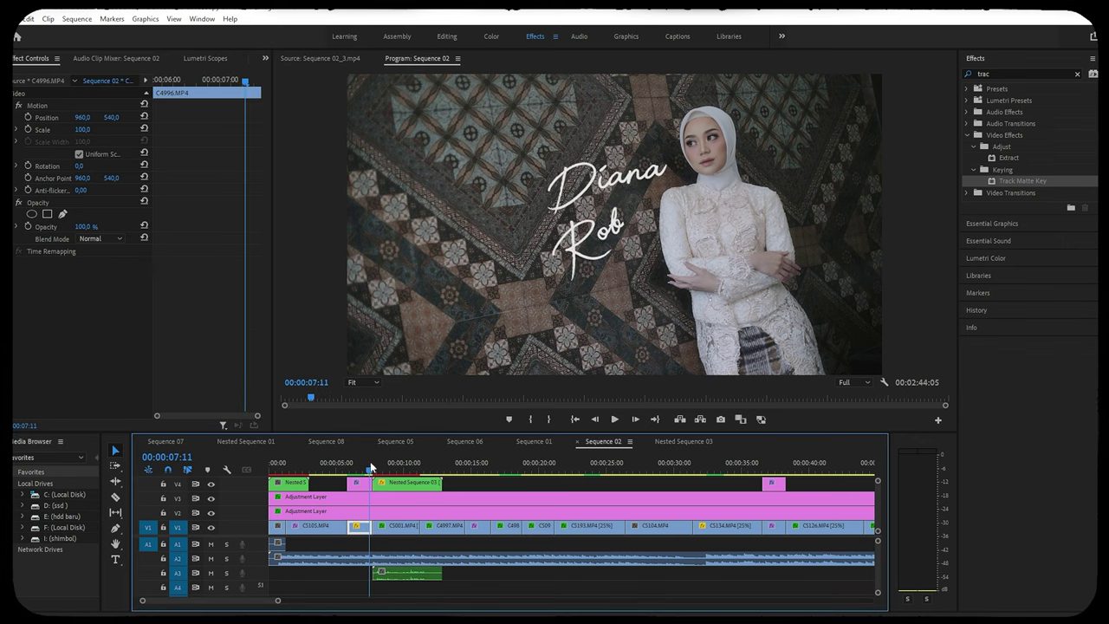
key("space")
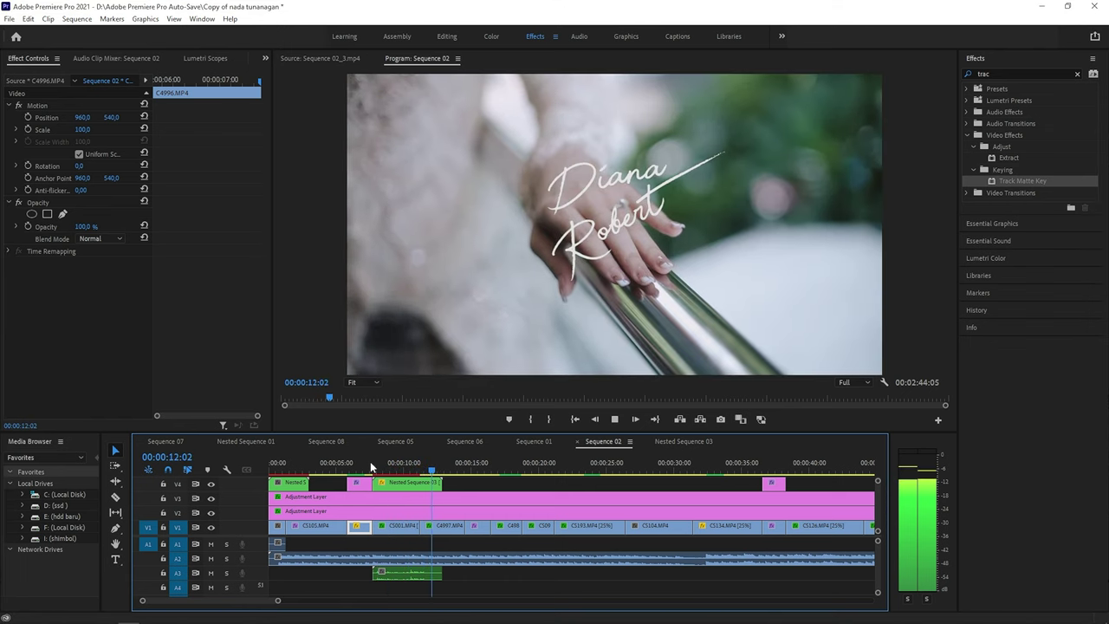
key("space")
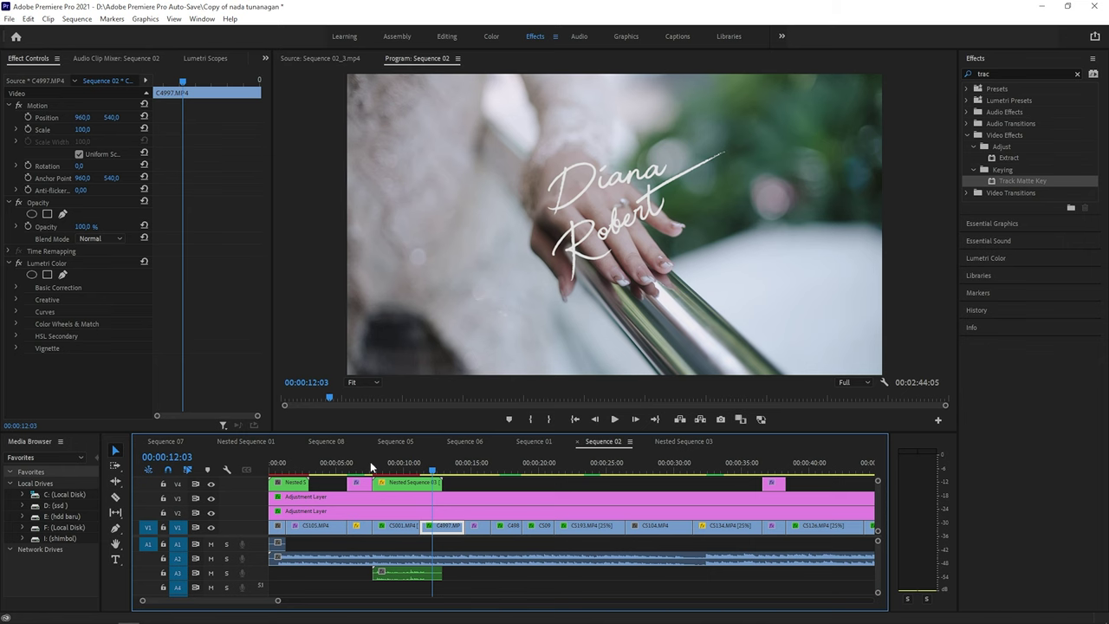
left_click_drag(424, 477, 473, 467)
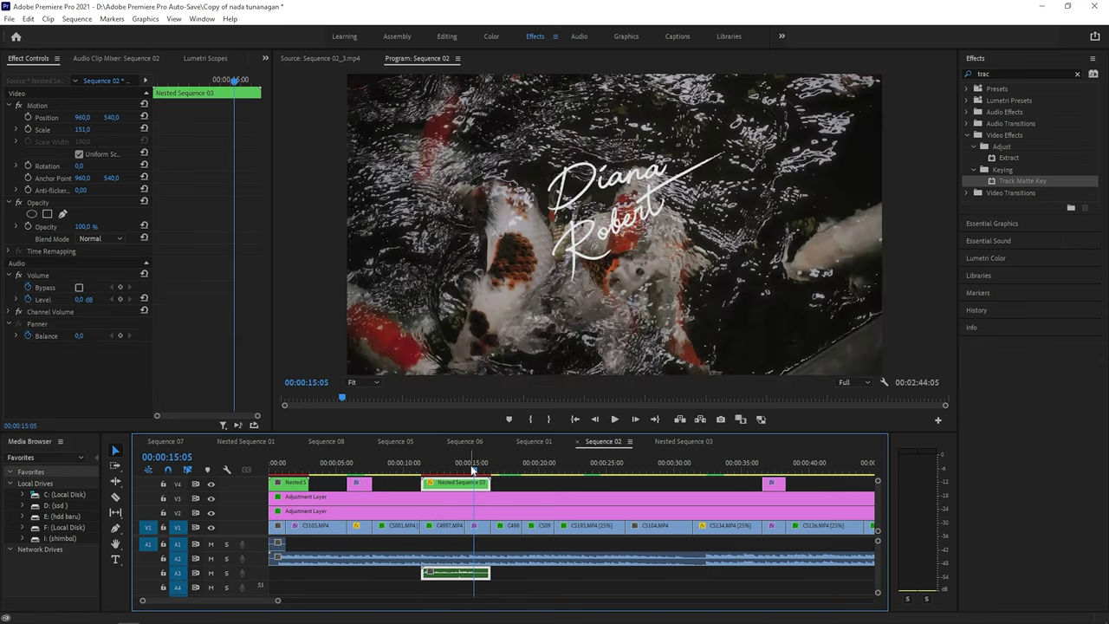